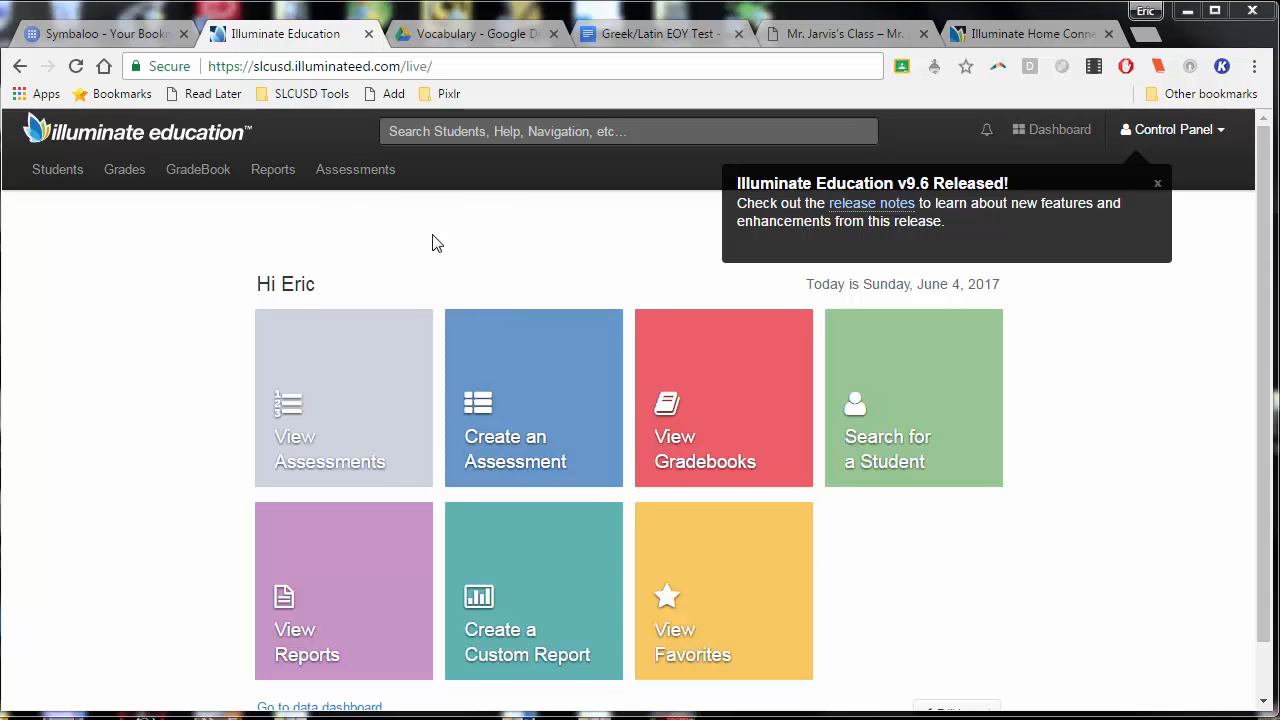
List all assessments and open the overview of the Age of Exploration Unit Test
left_click(341, 176)
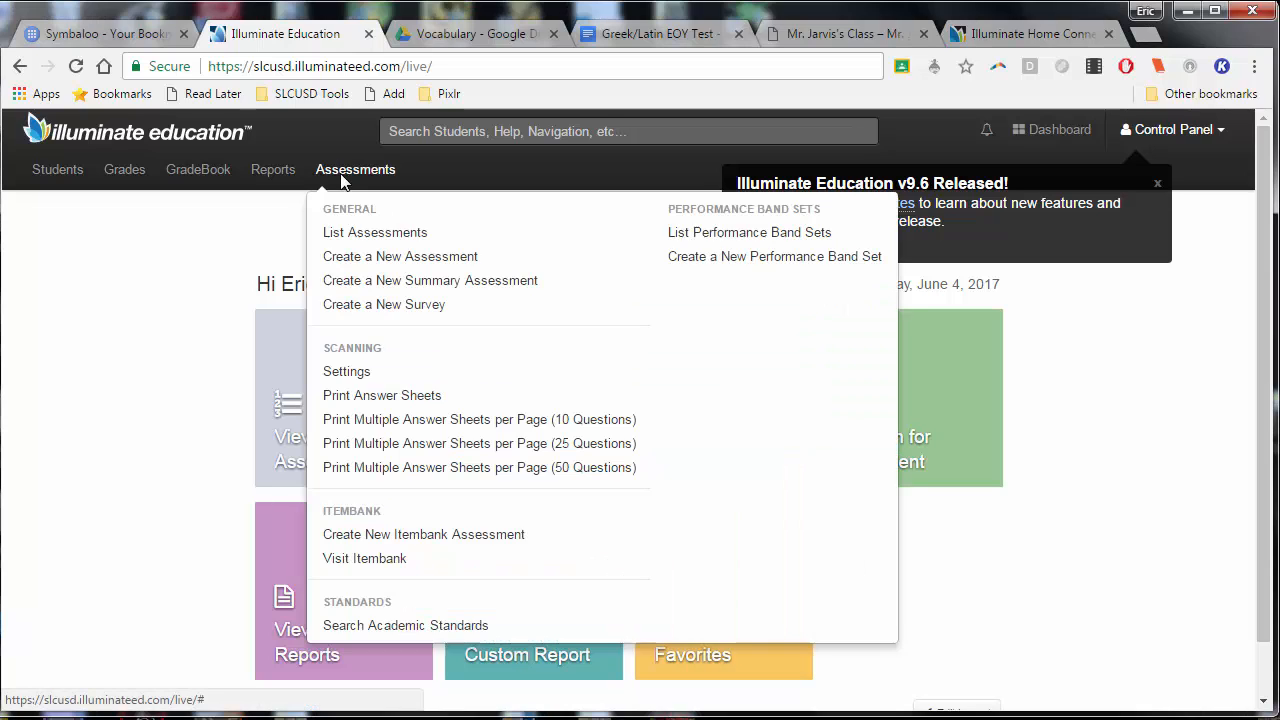
left_click(343, 234)
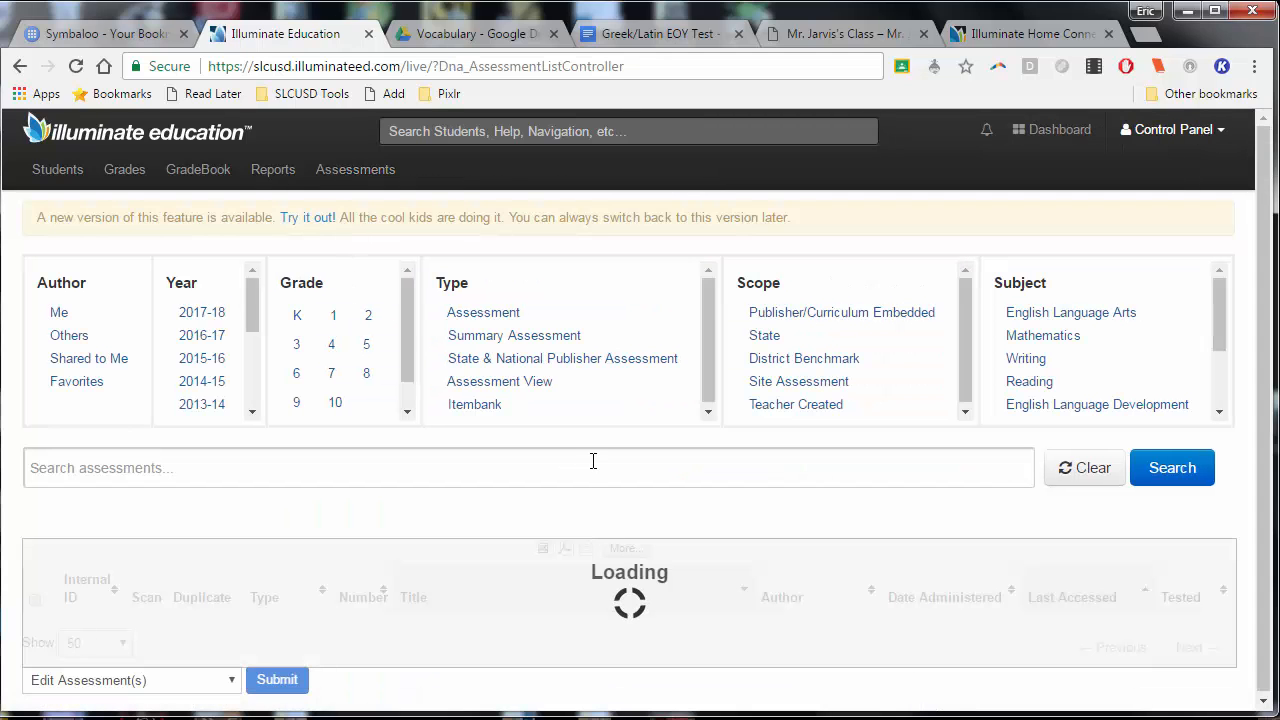
scroll(615, 477, "down", 1)
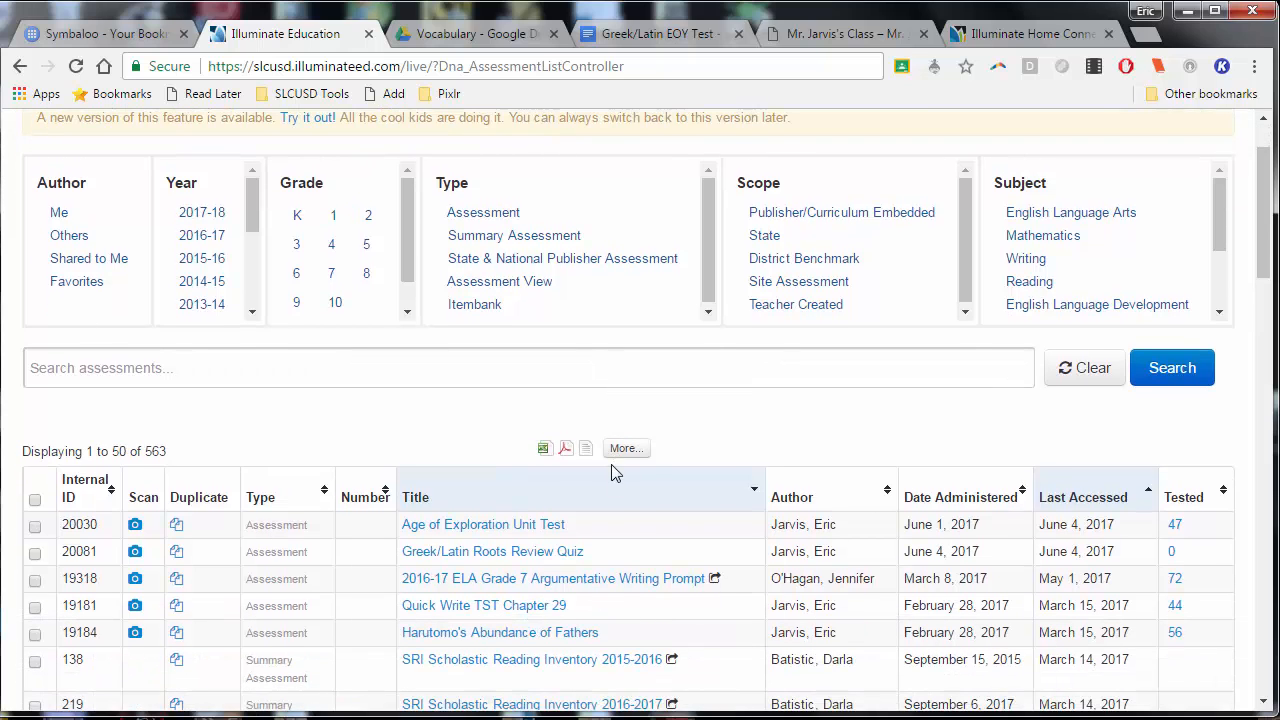
scroll(615, 473, "down", 1)
scroll(694, 395, "up", 1)
scroll(696, 402, "down", 1)
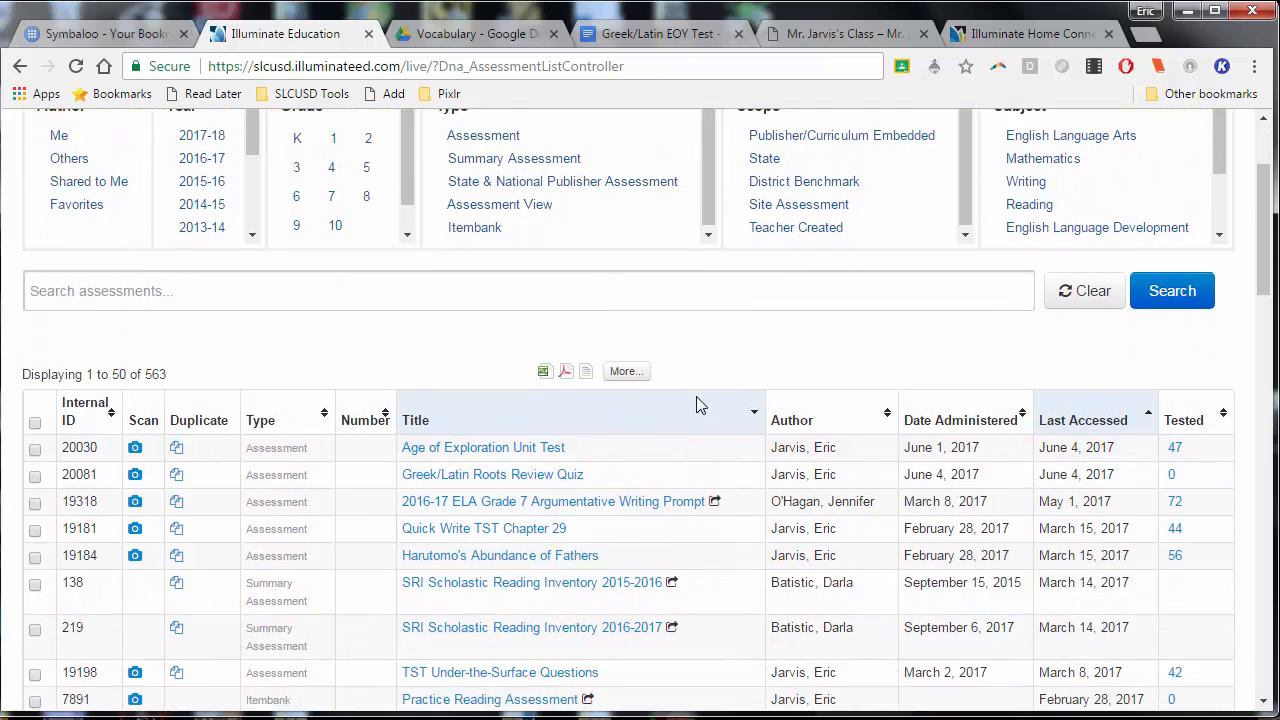
scroll(831, 375, "up", 1)
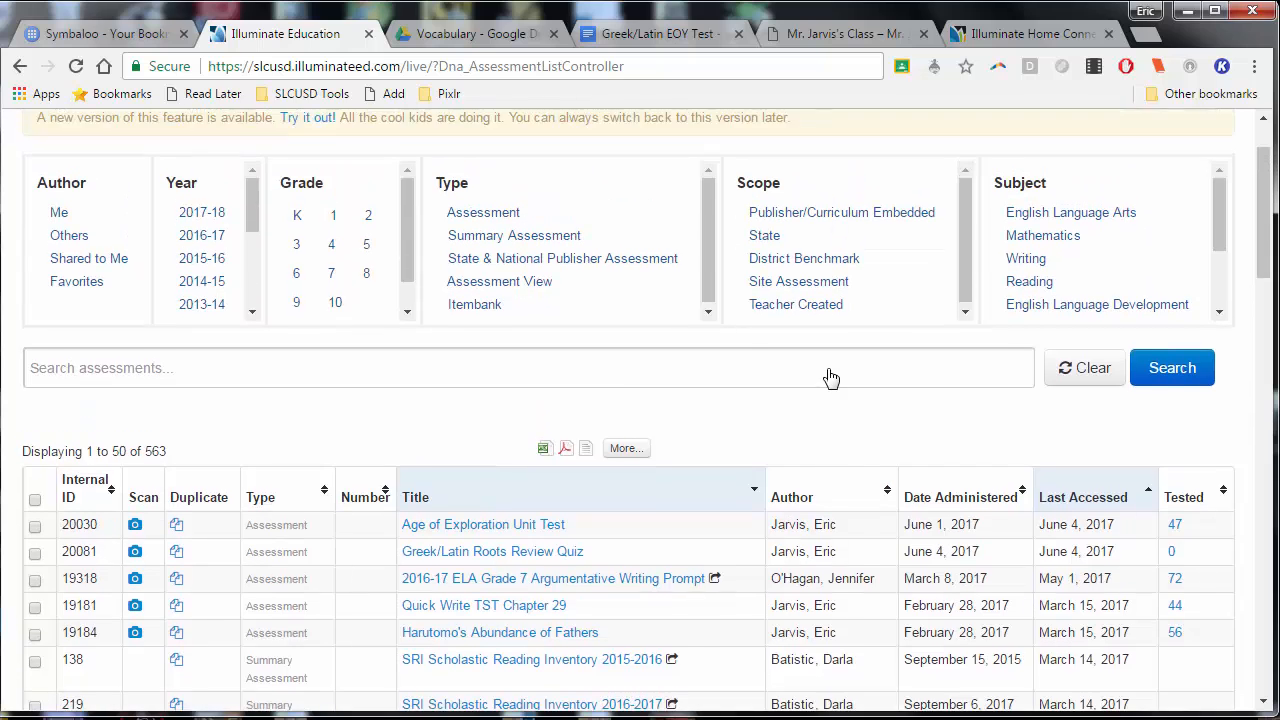
scroll(831, 377, "down", 1)
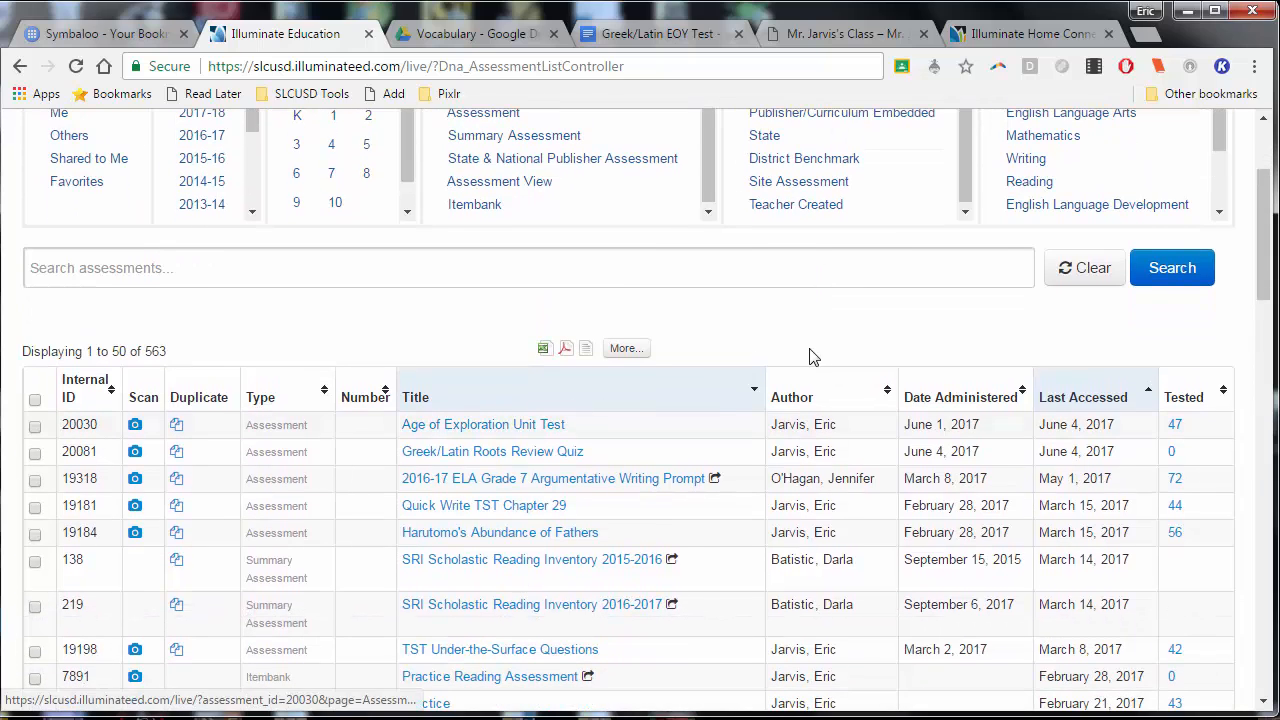
left_click(535, 428)
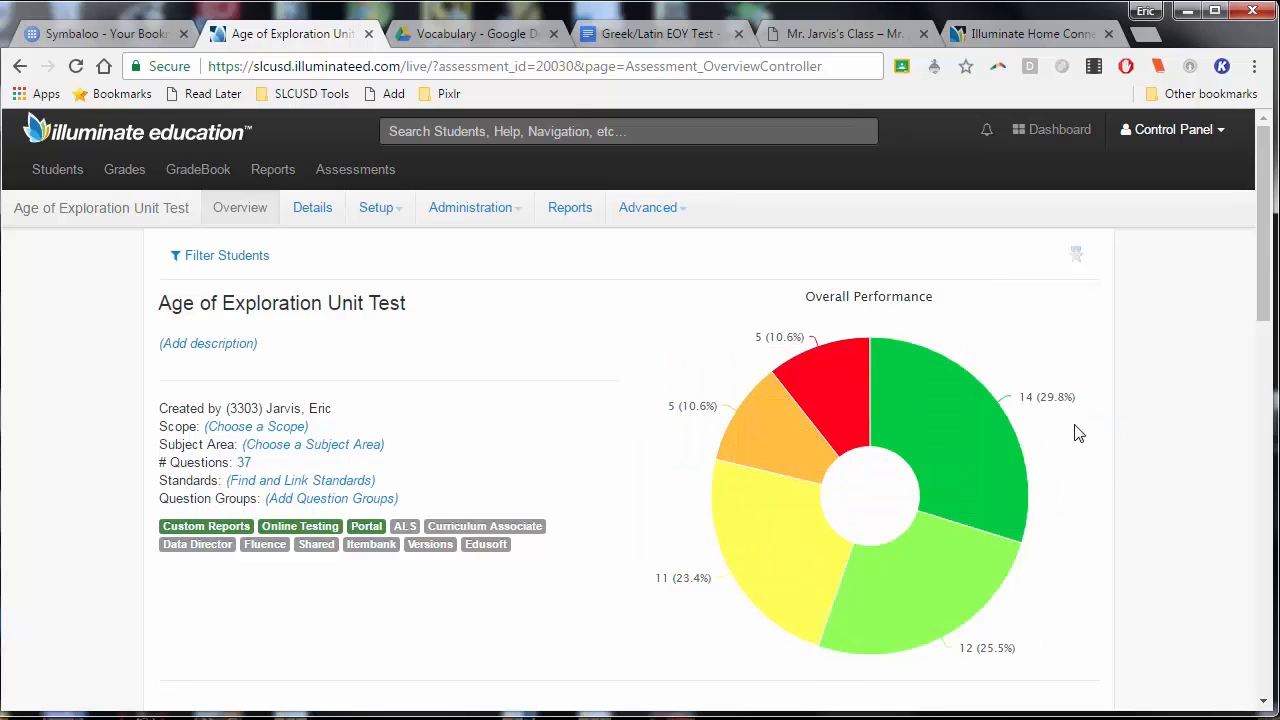
View the list of students in the Advanced band of the Overall Performance chart and close it
mouse_move(1003, 455)
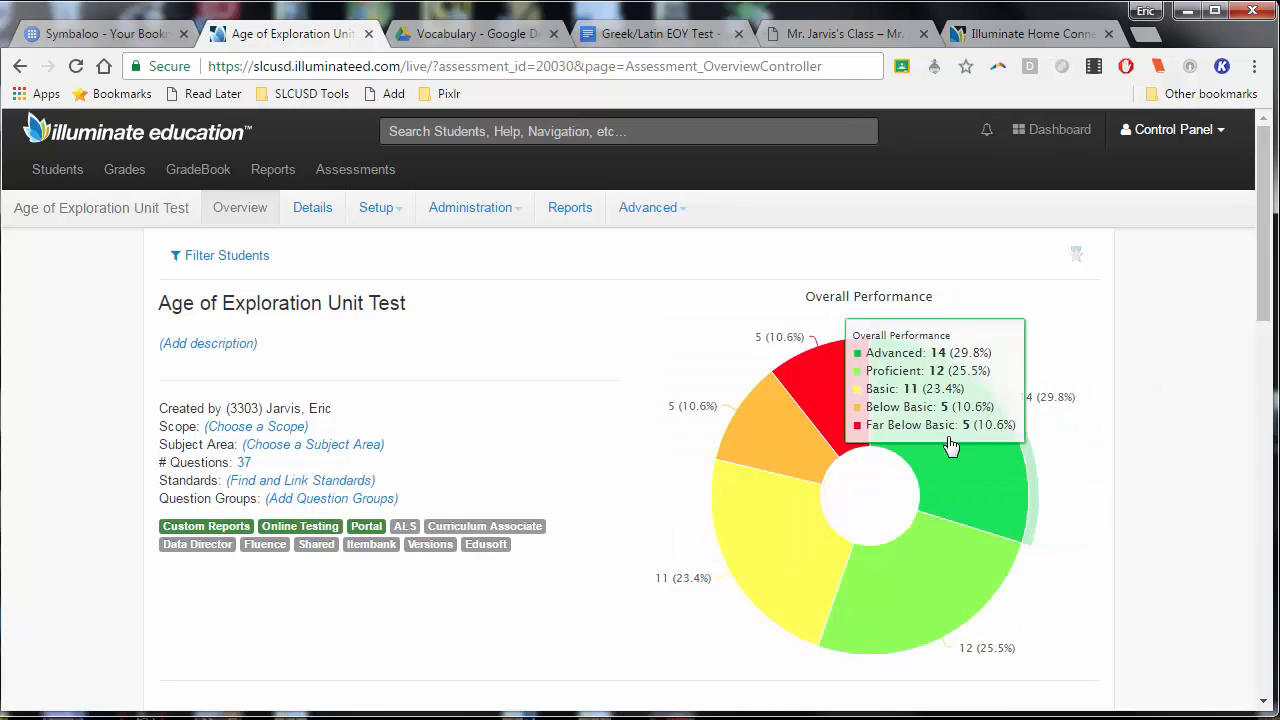
left_click(963, 478)
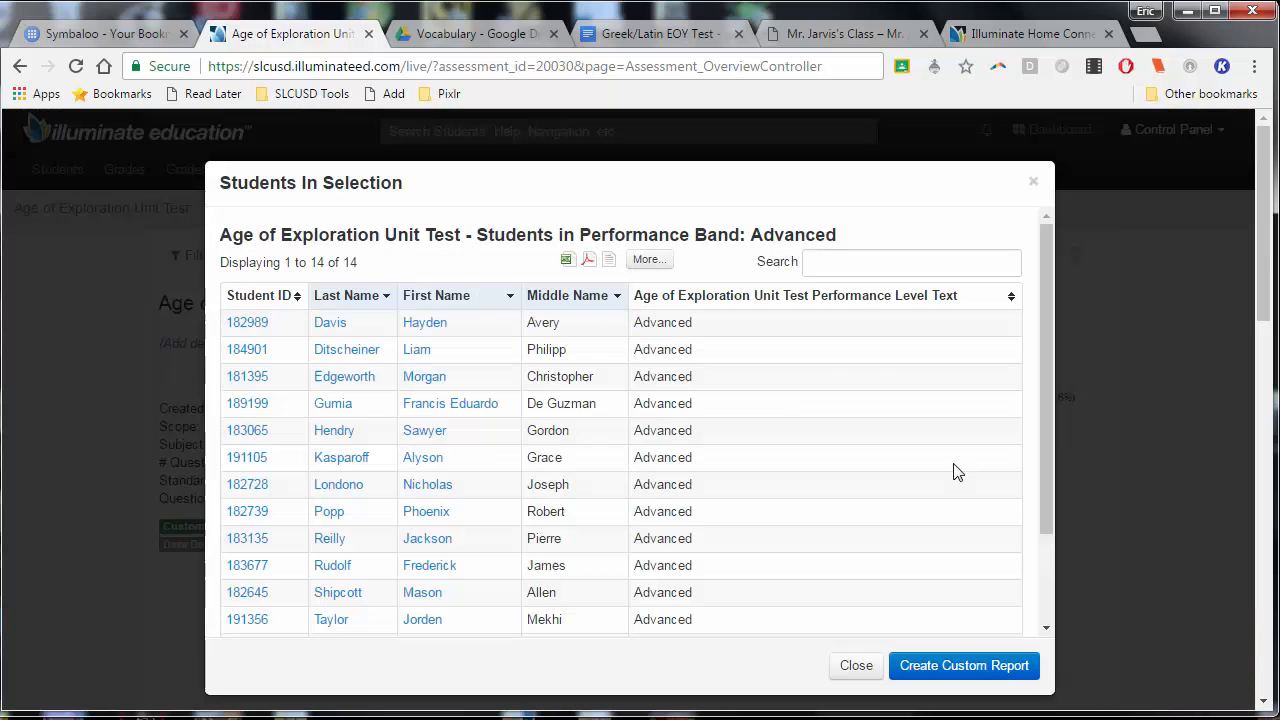
scroll(929, 443, "down", 3)
scroll(929, 443, "up", 3)
left_click(1034, 183)
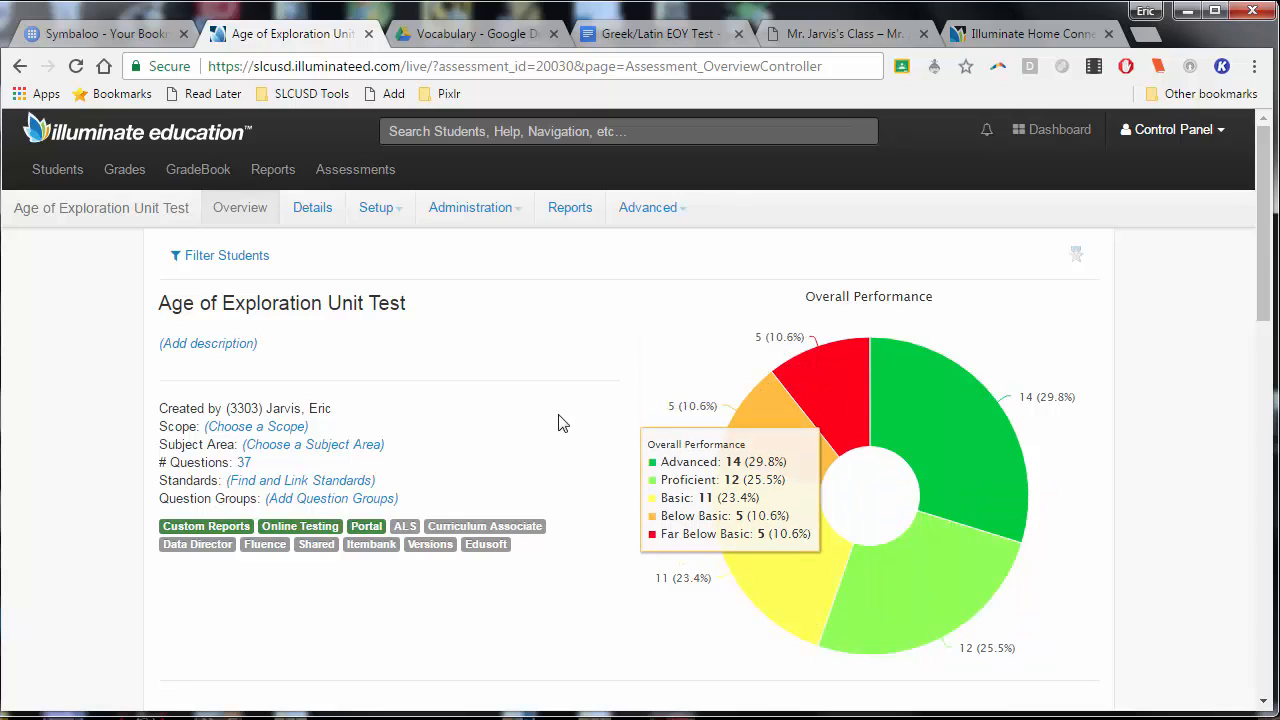
Examine the unit test's summary figures, lowest performing questions and subgroup achievement gaps on the overview page
scroll(1117, 346, "down", 5)
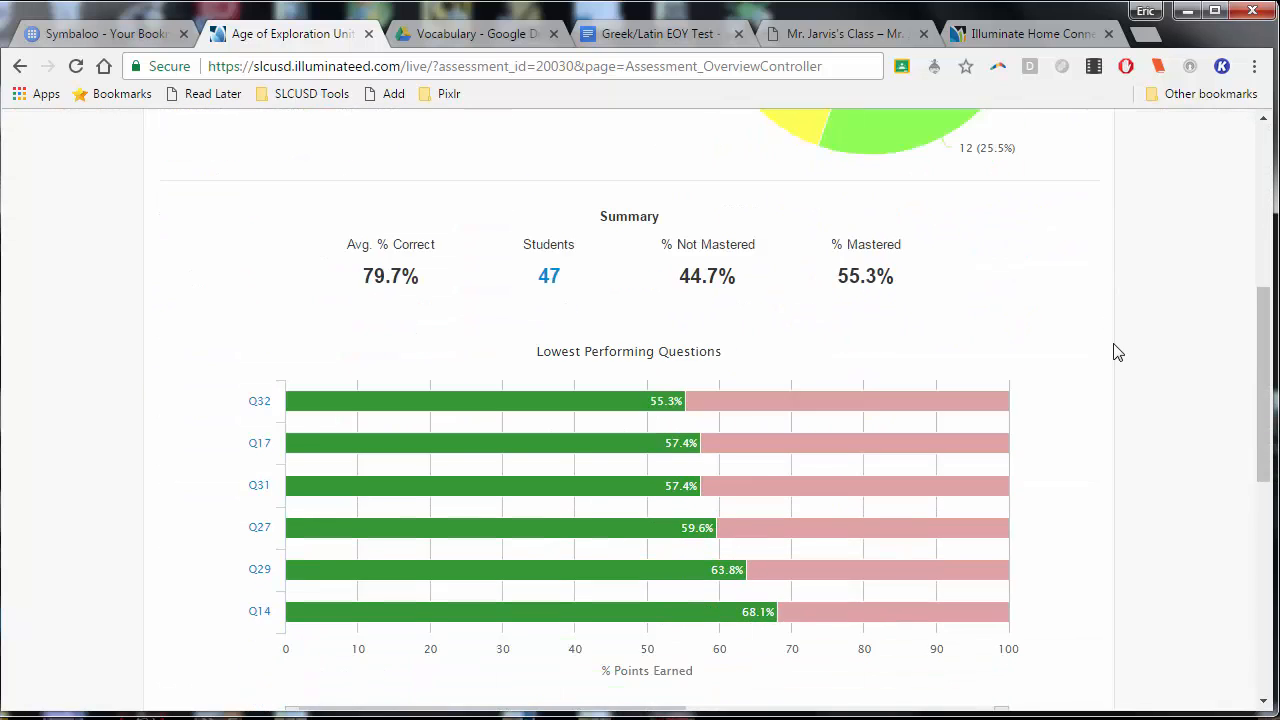
scroll(1117, 352, "down", 6)
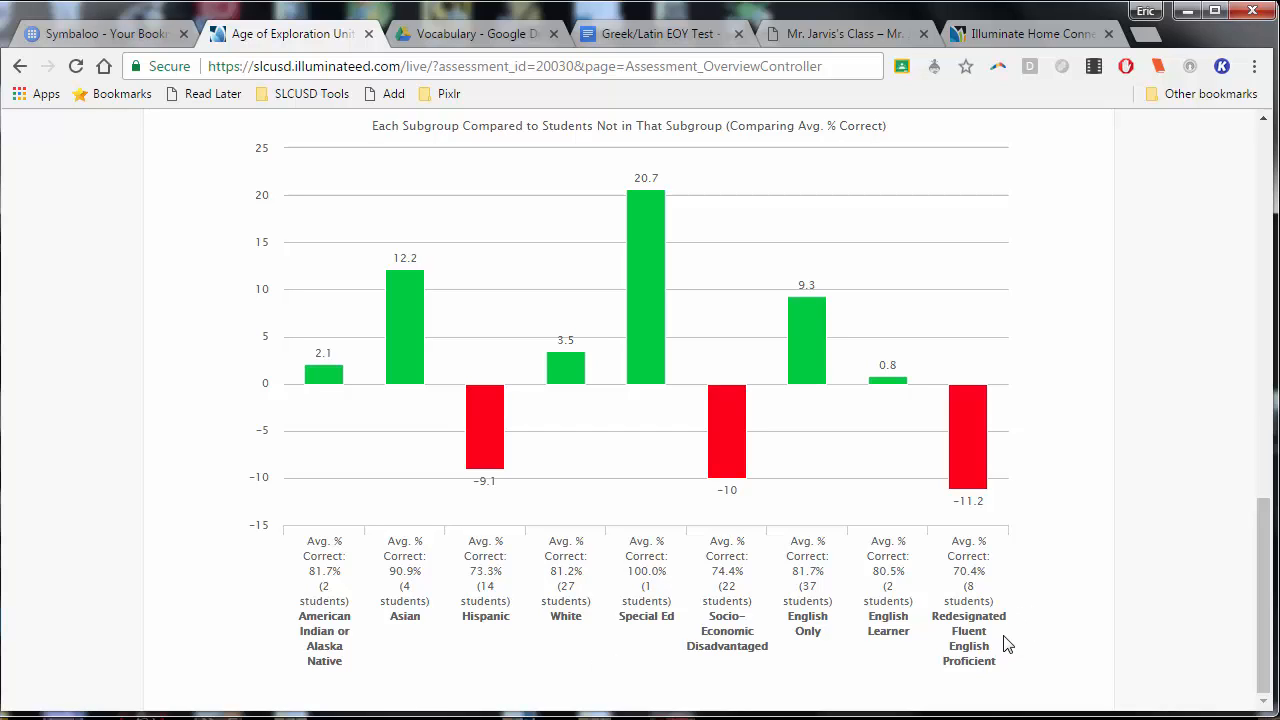
scroll(1007, 640, "up", 3)
scroll(1009, 620, "down", 3)
mouse_move(327, 375)
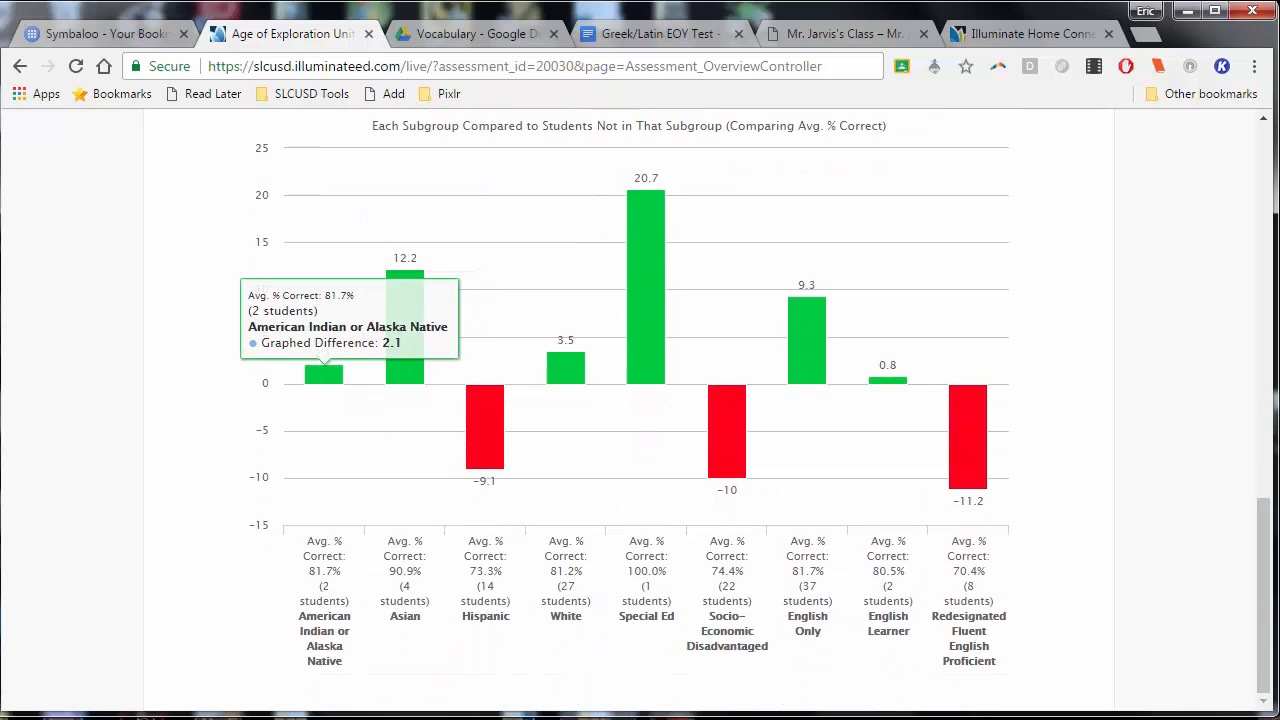
scroll(1116, 388, "up", 5)
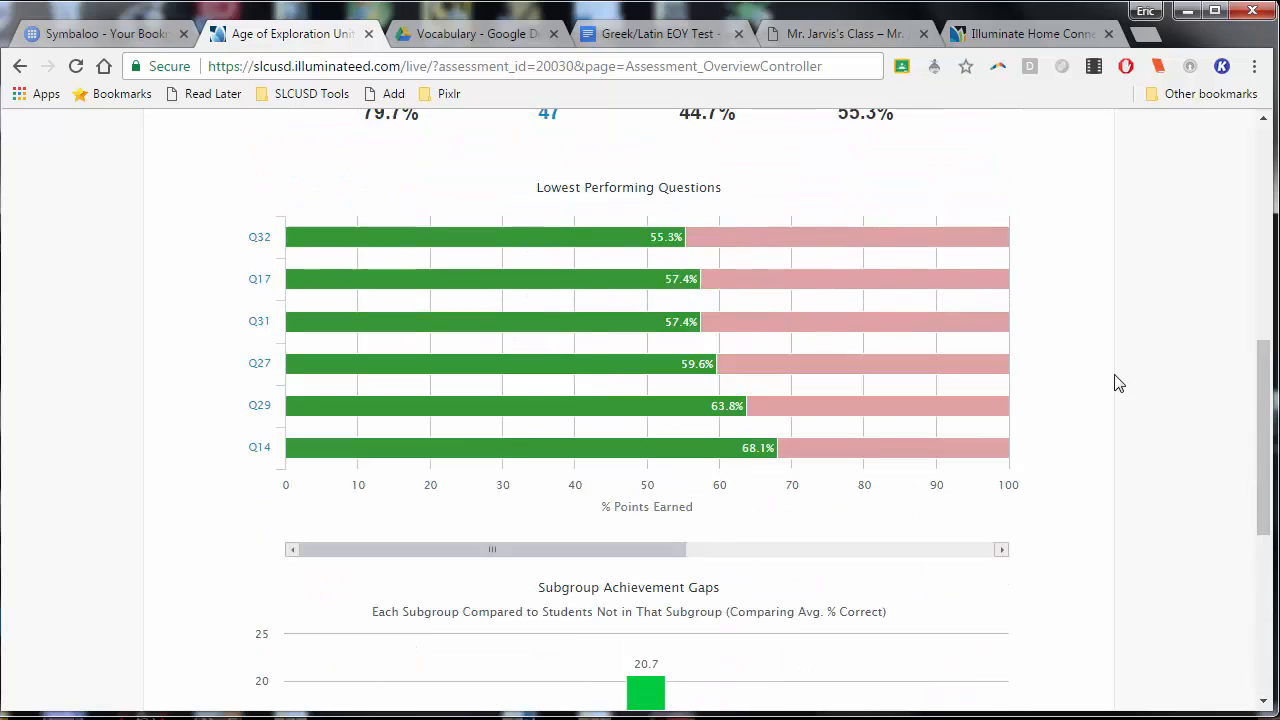
scroll(1118, 383, "up", 7)
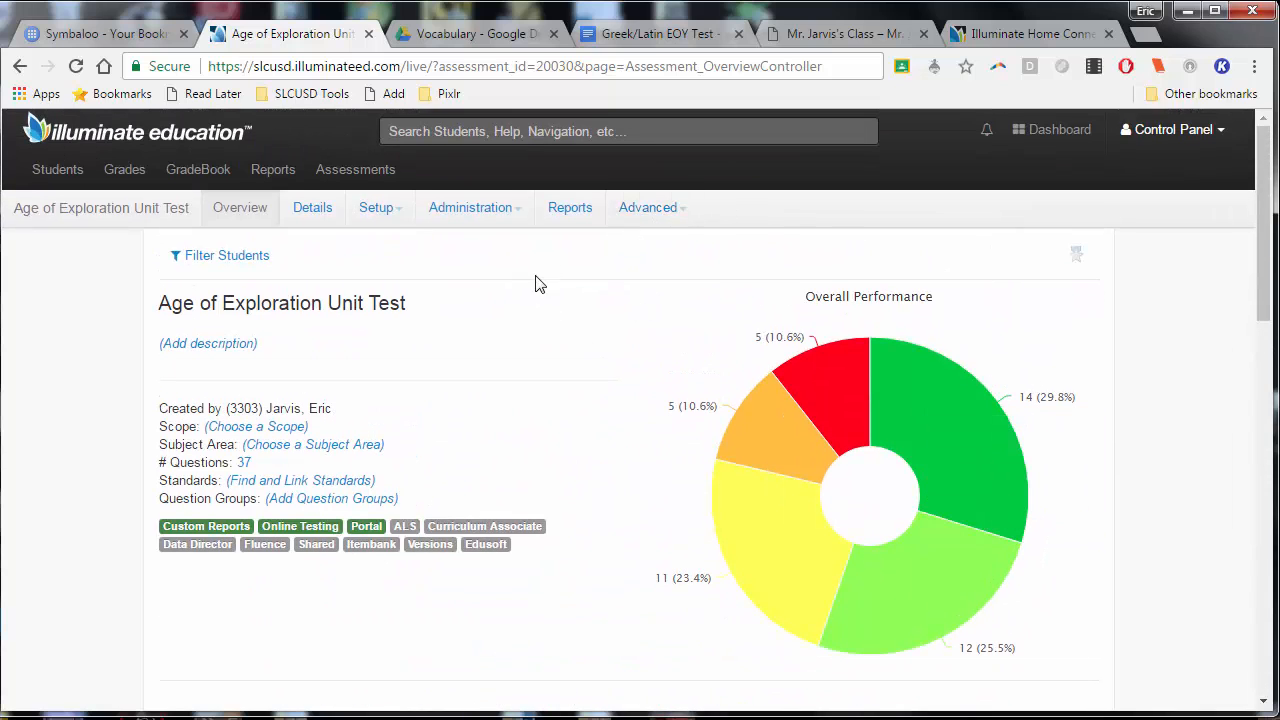
Open the prebuilt Matrix Report for the unit test and filter its courses to English 7 B (M150020)
left_click(581, 216)
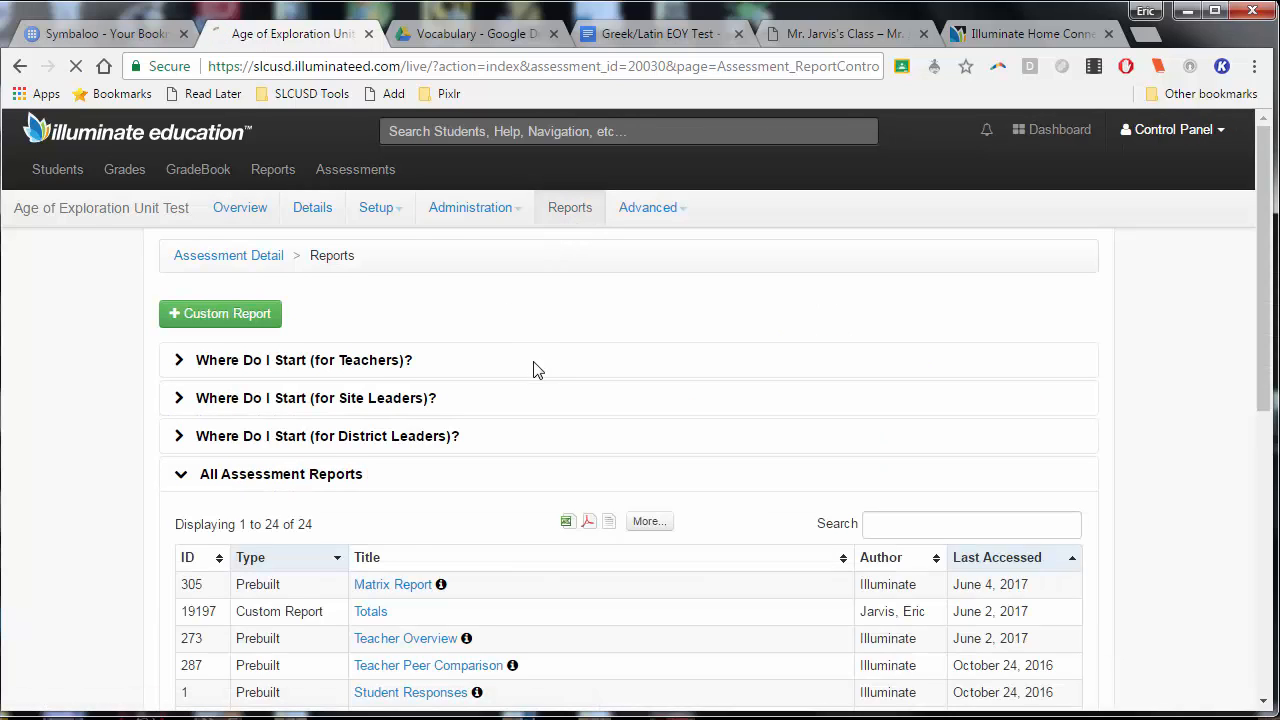
scroll(531, 366, "down", 1)
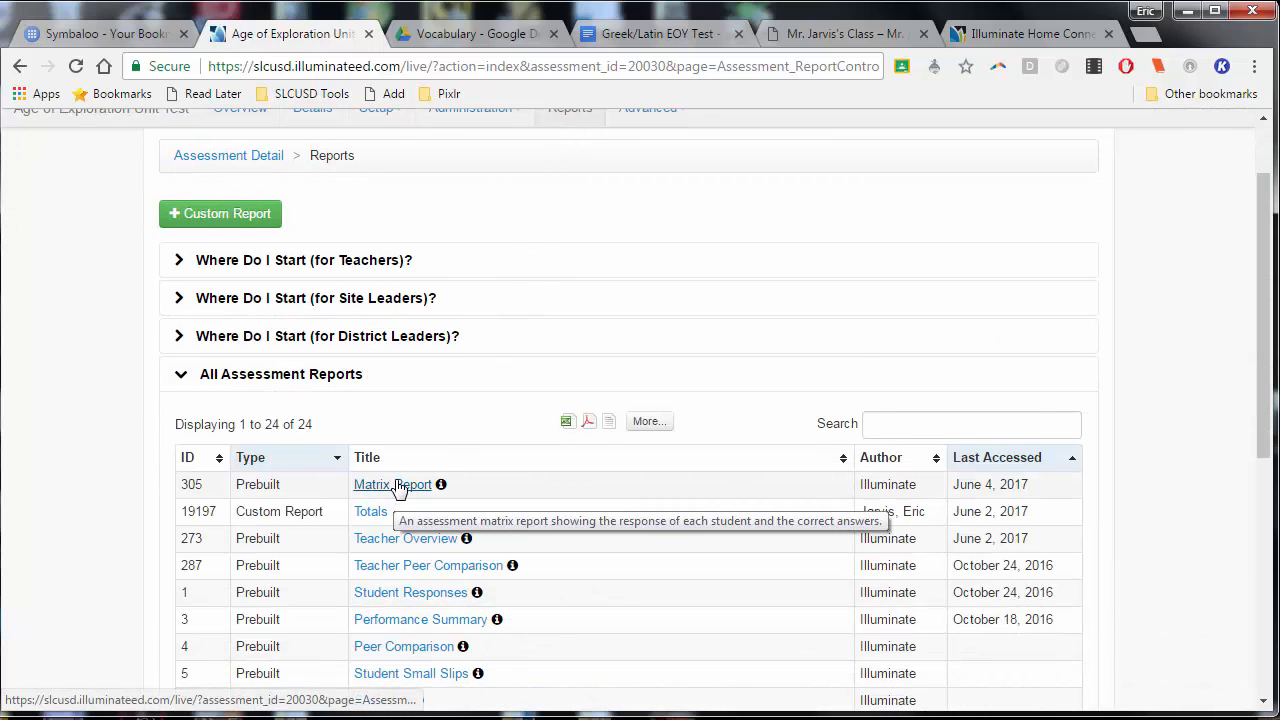
left_click(392, 487)
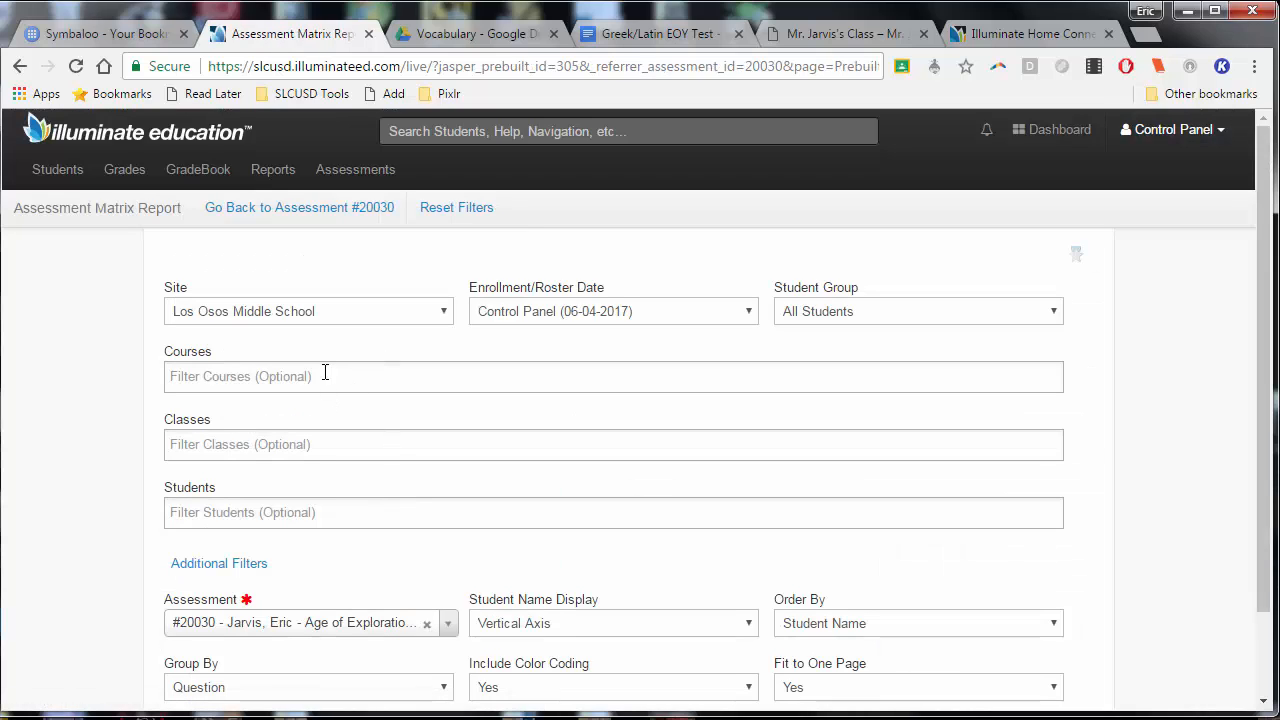
left_click(325, 373)
left_click(291, 433)
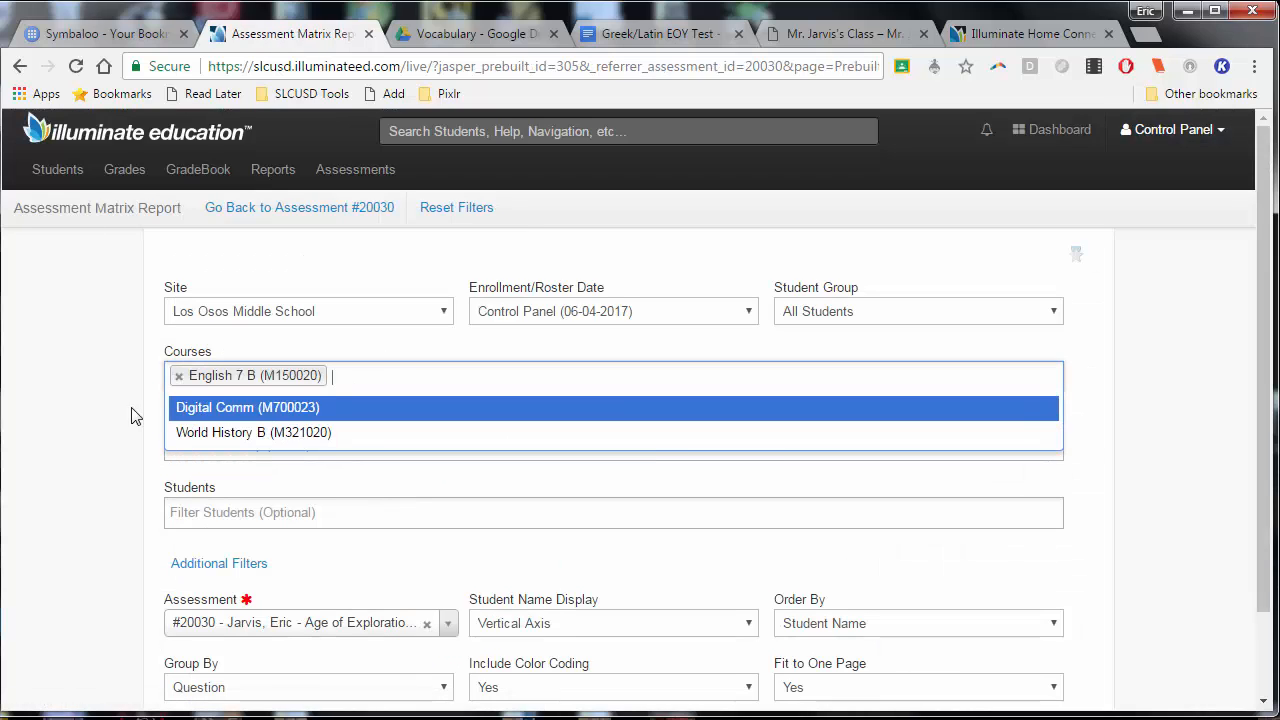
left_click(78, 413)
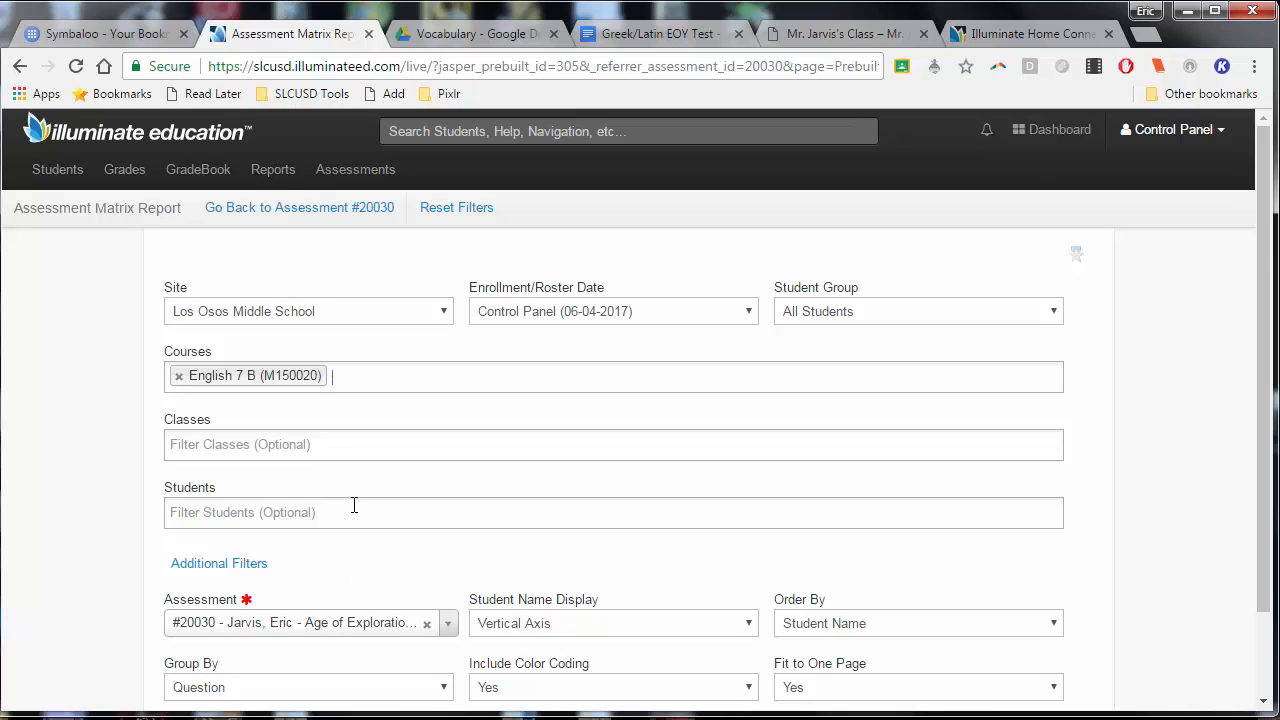
Download the matrix report to Excel, saving it under the suggested file name in the SchoolTemp folder
scroll(350, 494, "down", 1)
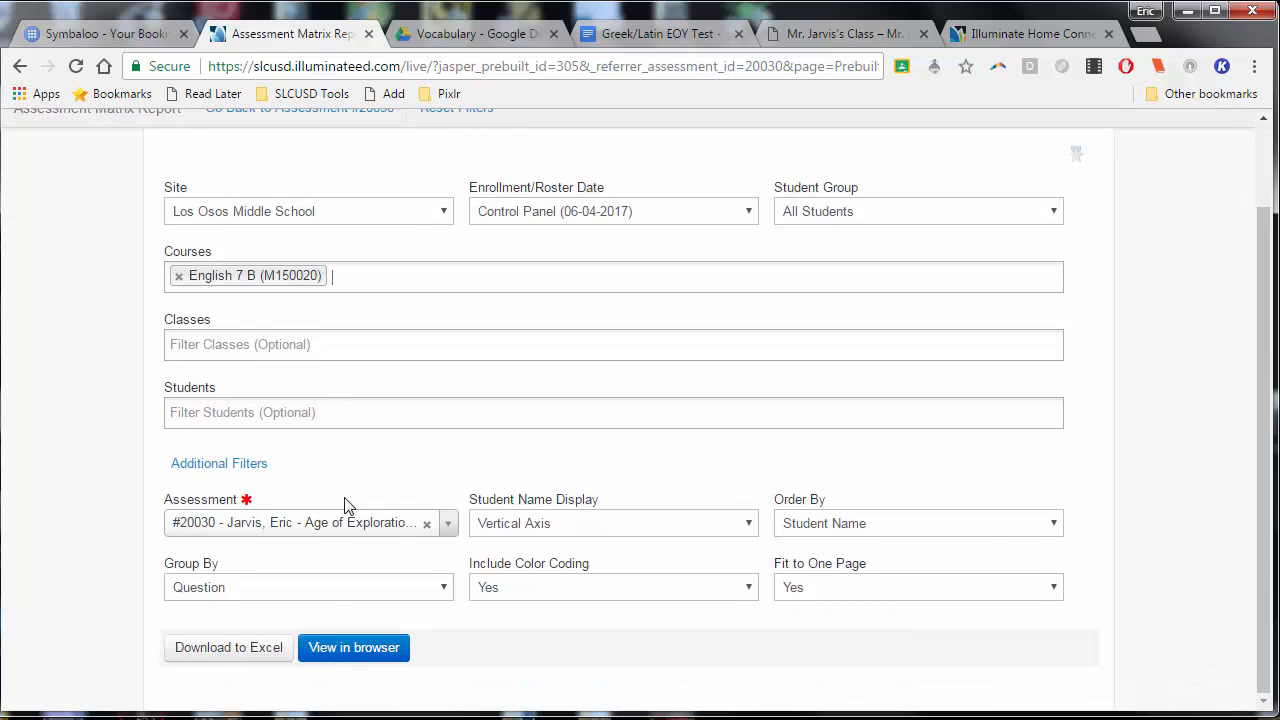
left_click(237, 655)
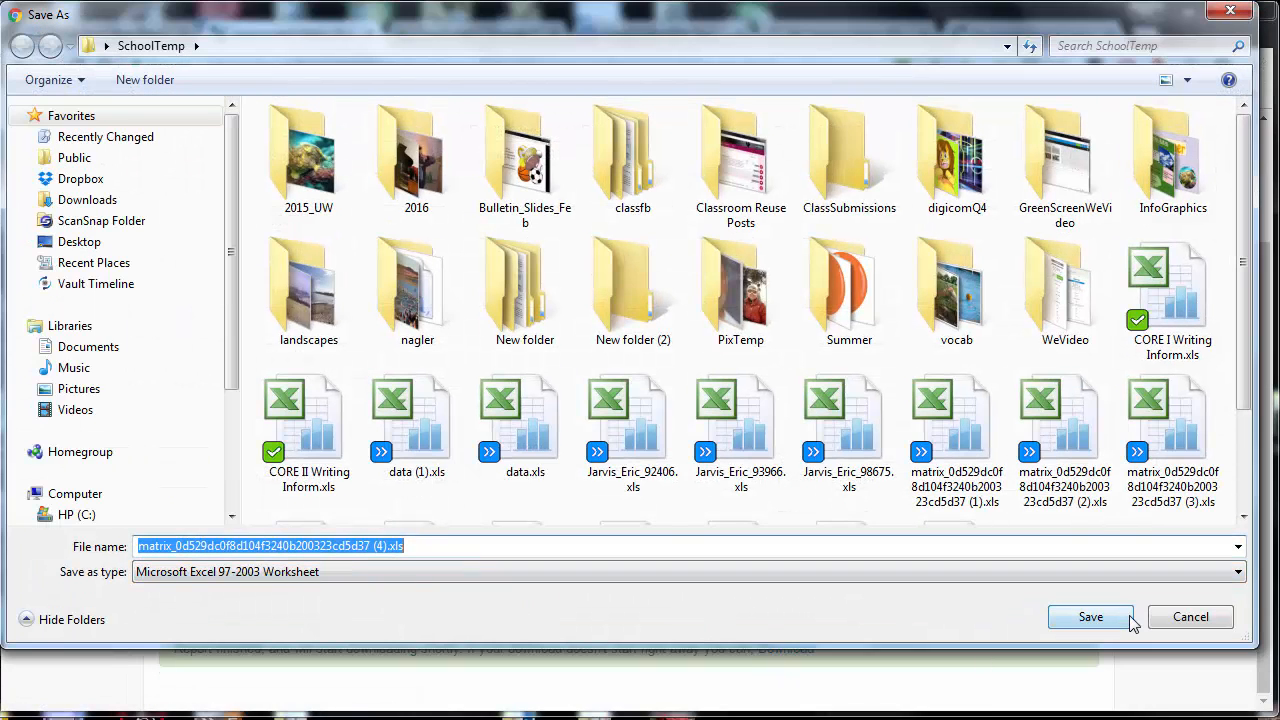
left_click(1124, 616)
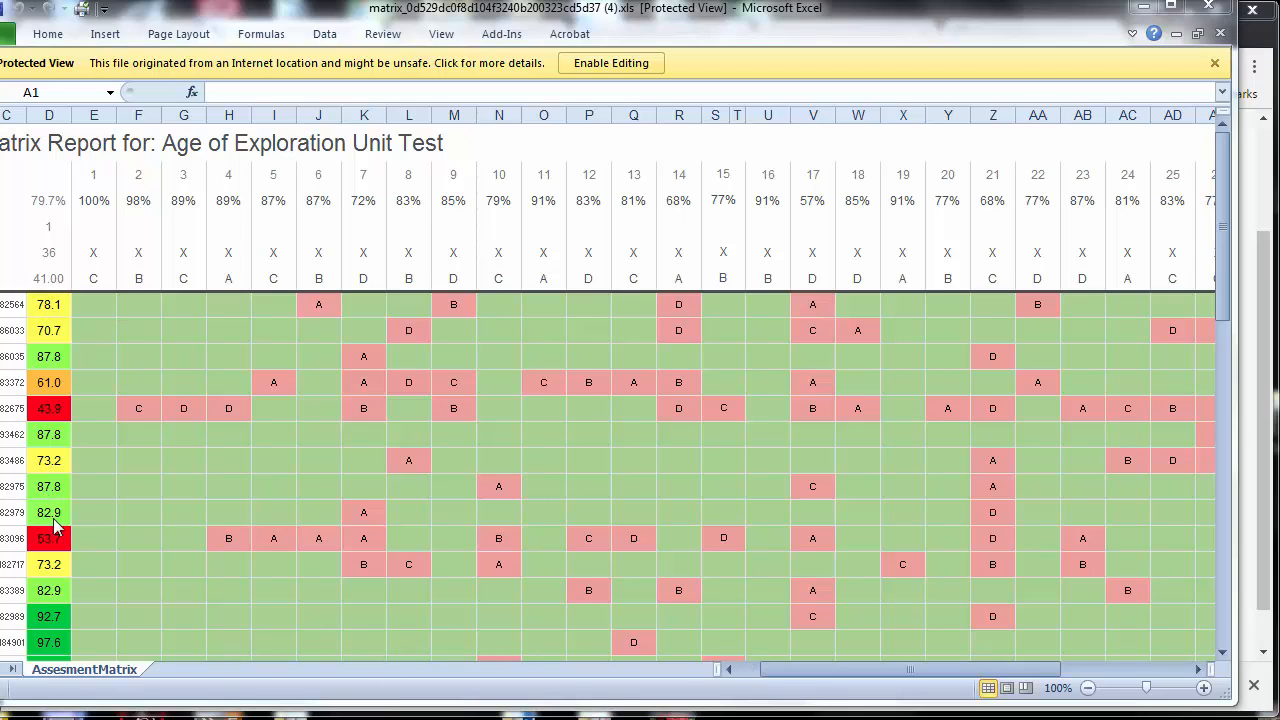
Examine the color-coded student scores, wrong answers and per-question percentages in the matrix spreadsheet, and close it
scroll(437, 409, "down", 7)
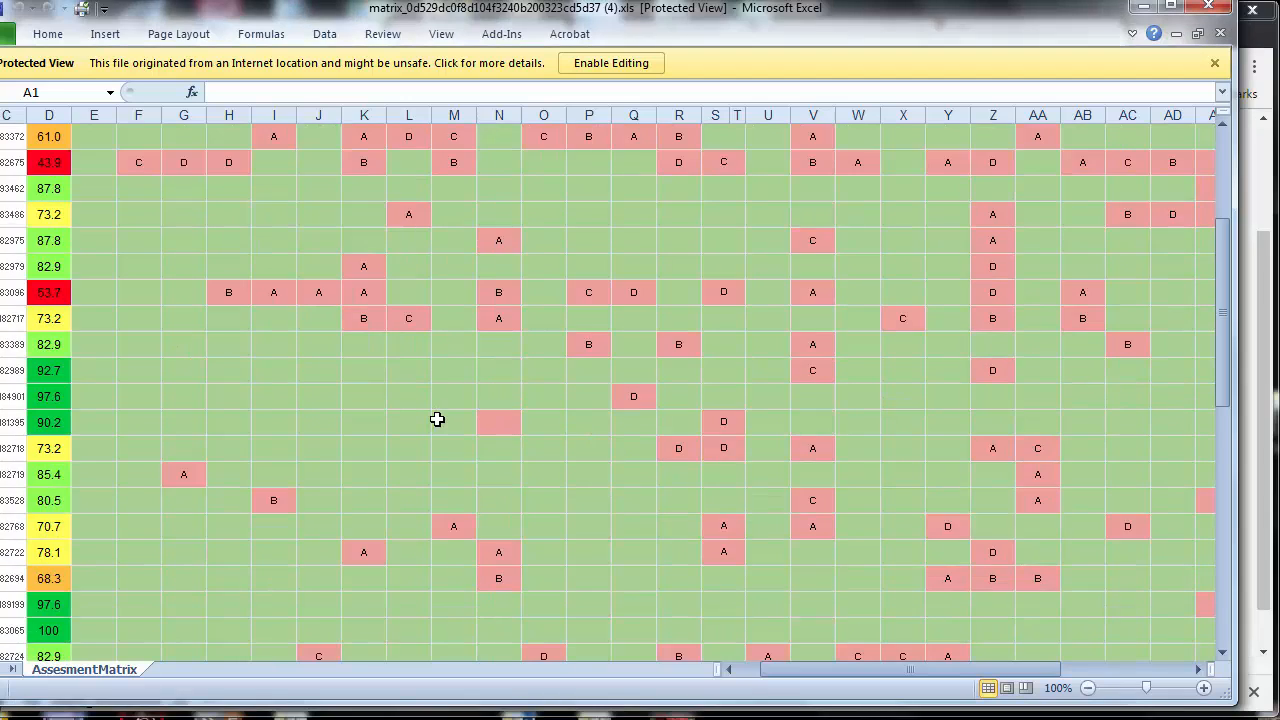
scroll(437, 433, "down", 3)
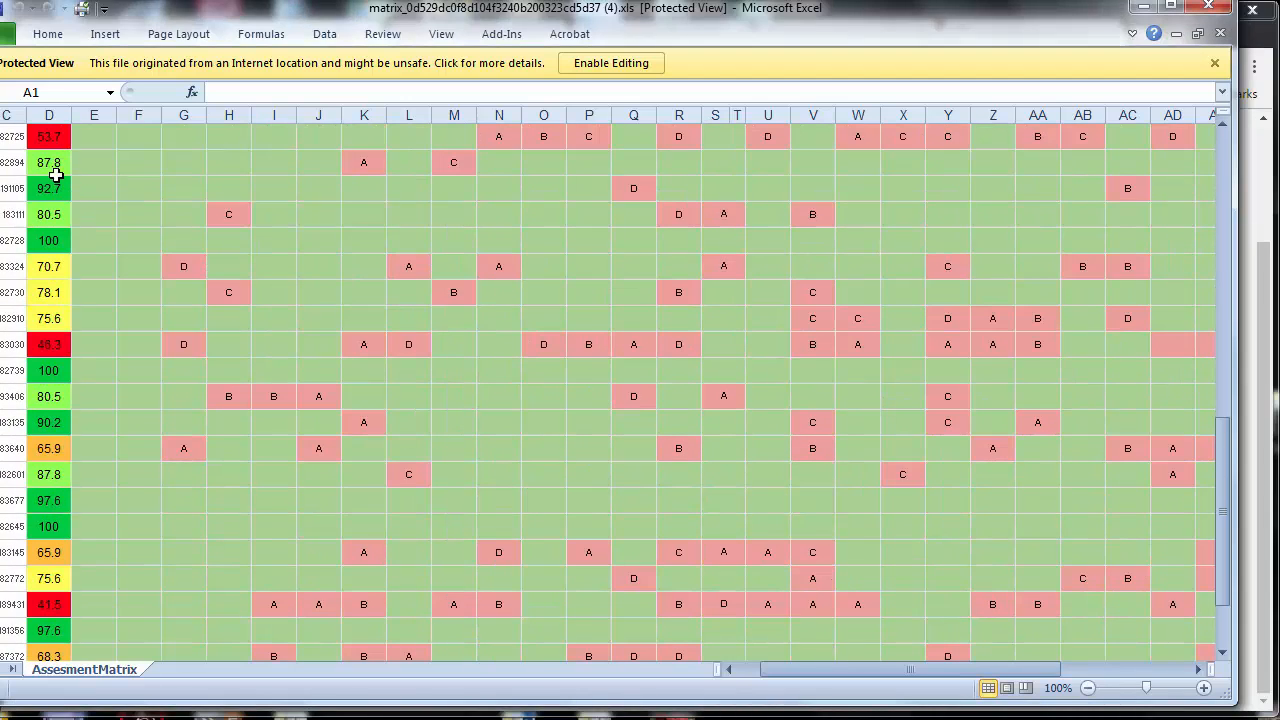
scroll(85, 560, "down", 3)
scroll(58, 508, "up", 12)
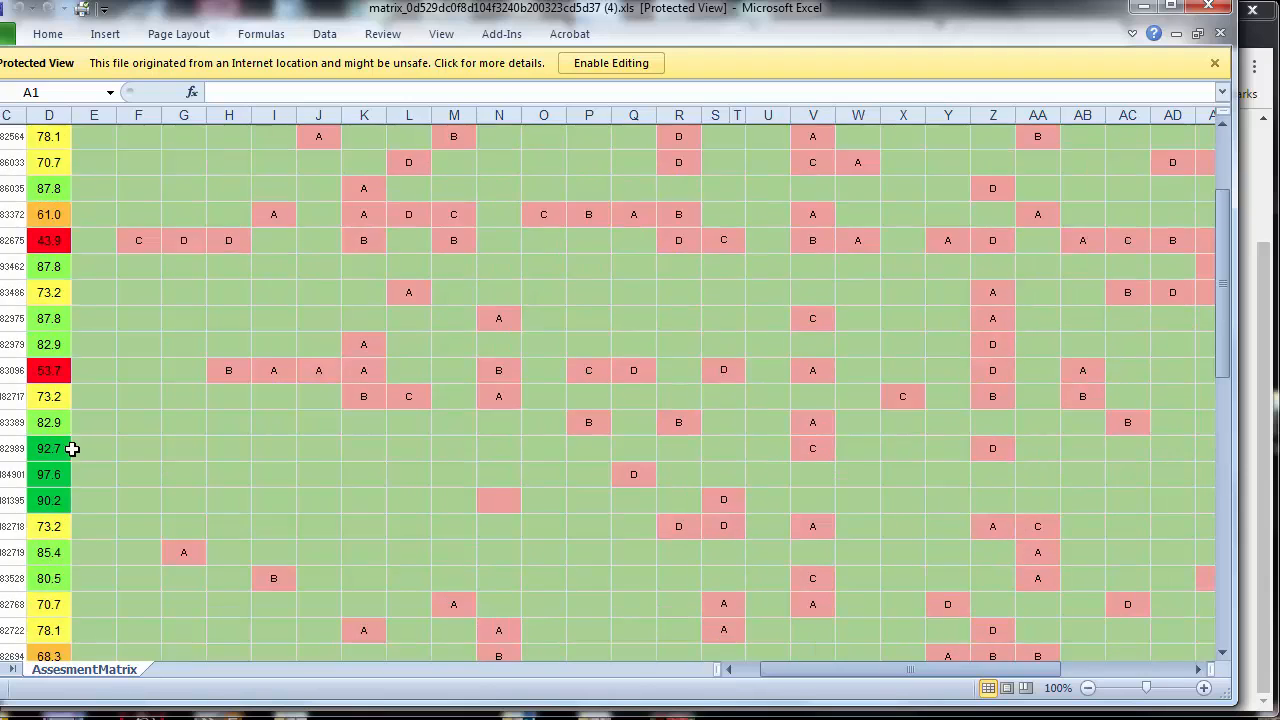
scroll(55, 378, "down", 1)
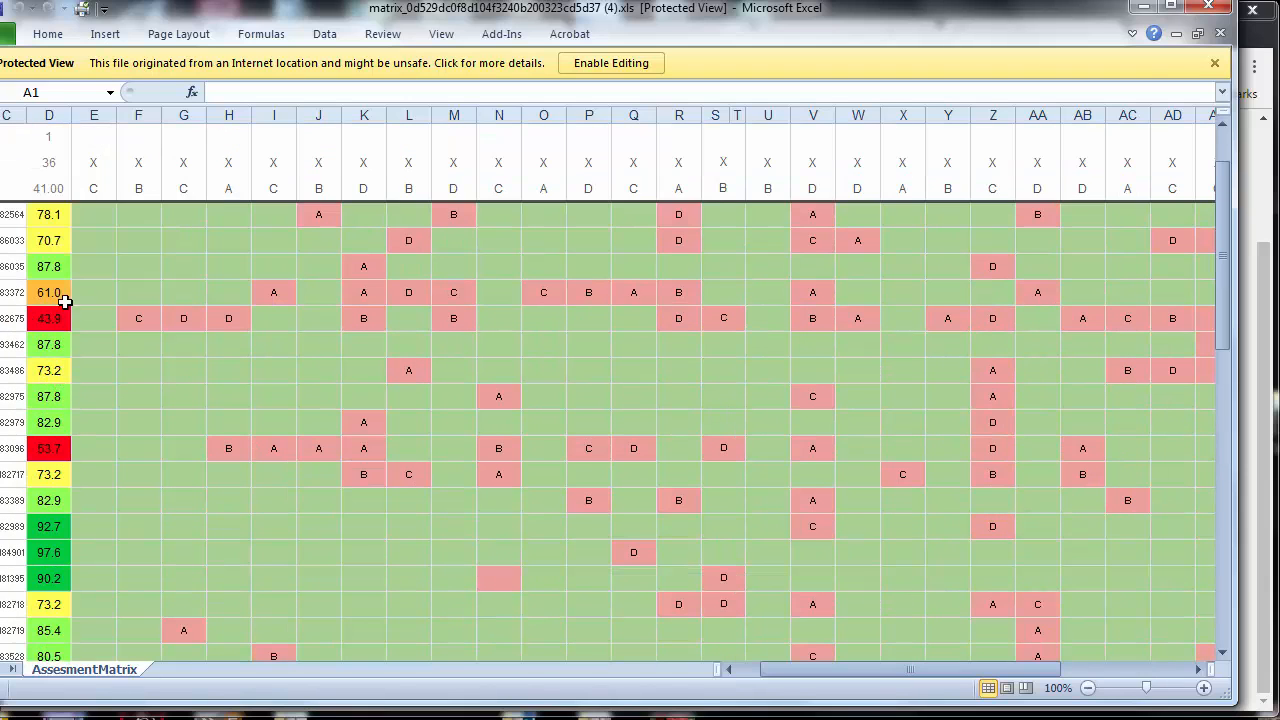
scroll(60, 250, "down", 1)
scroll(68, 267, "up", 2)
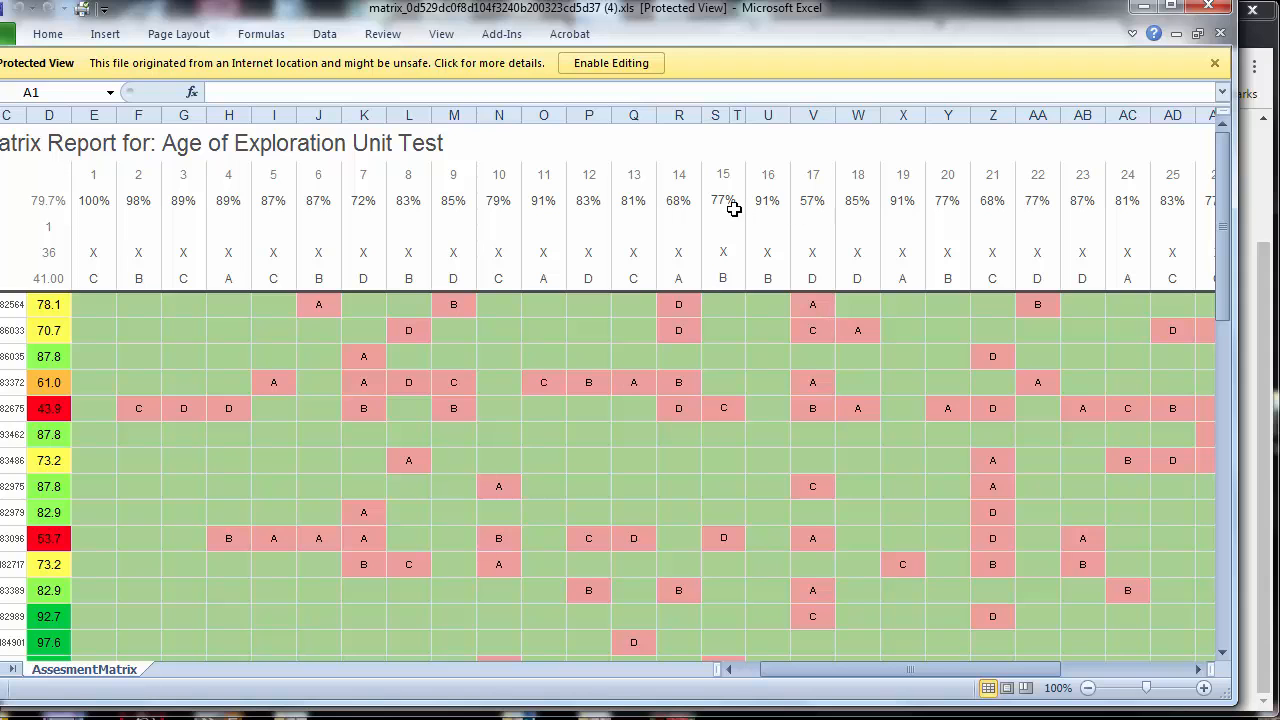
scroll(991, 240, "down", 4)
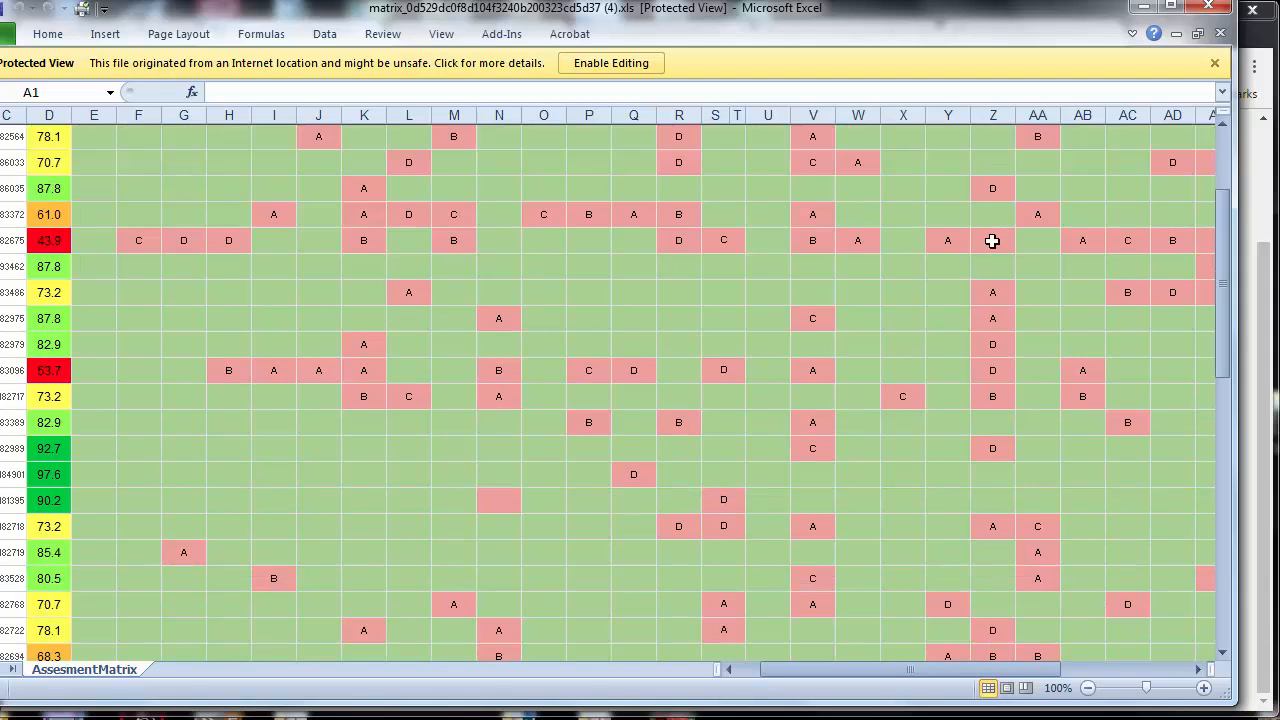
scroll(972, 246, "up", 4)
scroll(972, 246, "down", 10)
left_click(1218, 10)
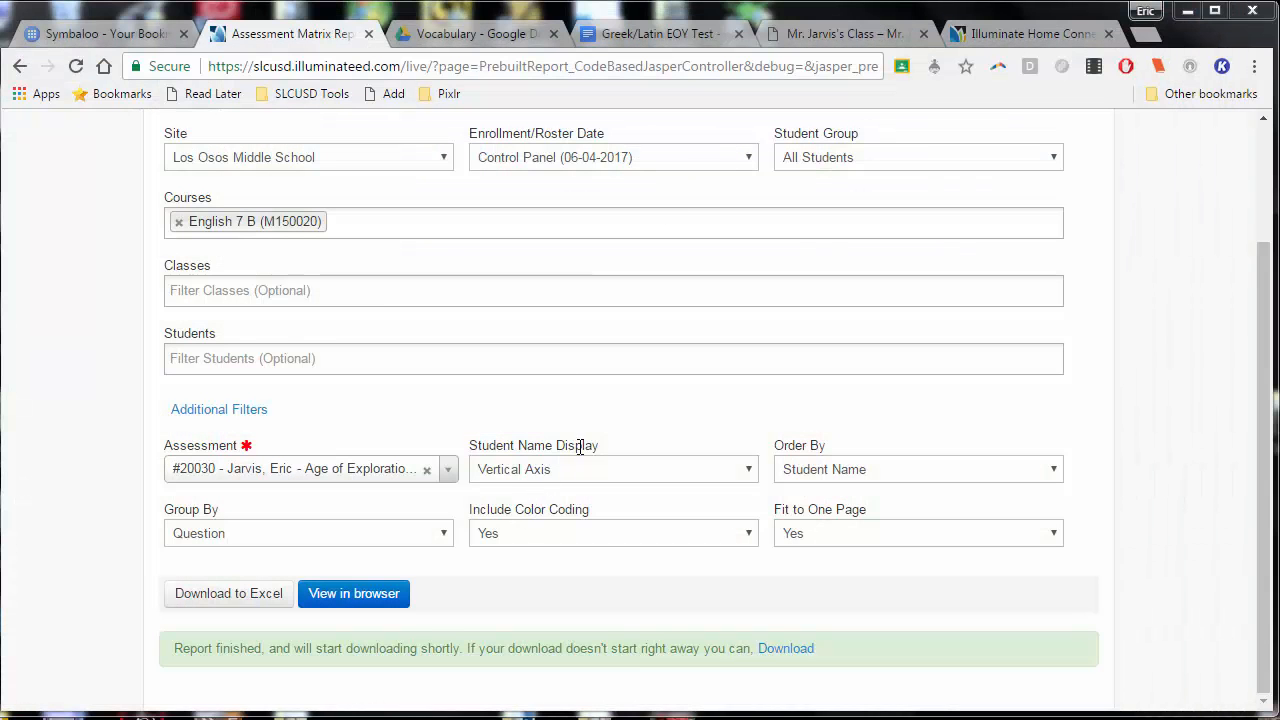
Go back from the matrix report to the Age of Exploration Unit Test overview
left_click_drag(1263, 449, 1258, 240)
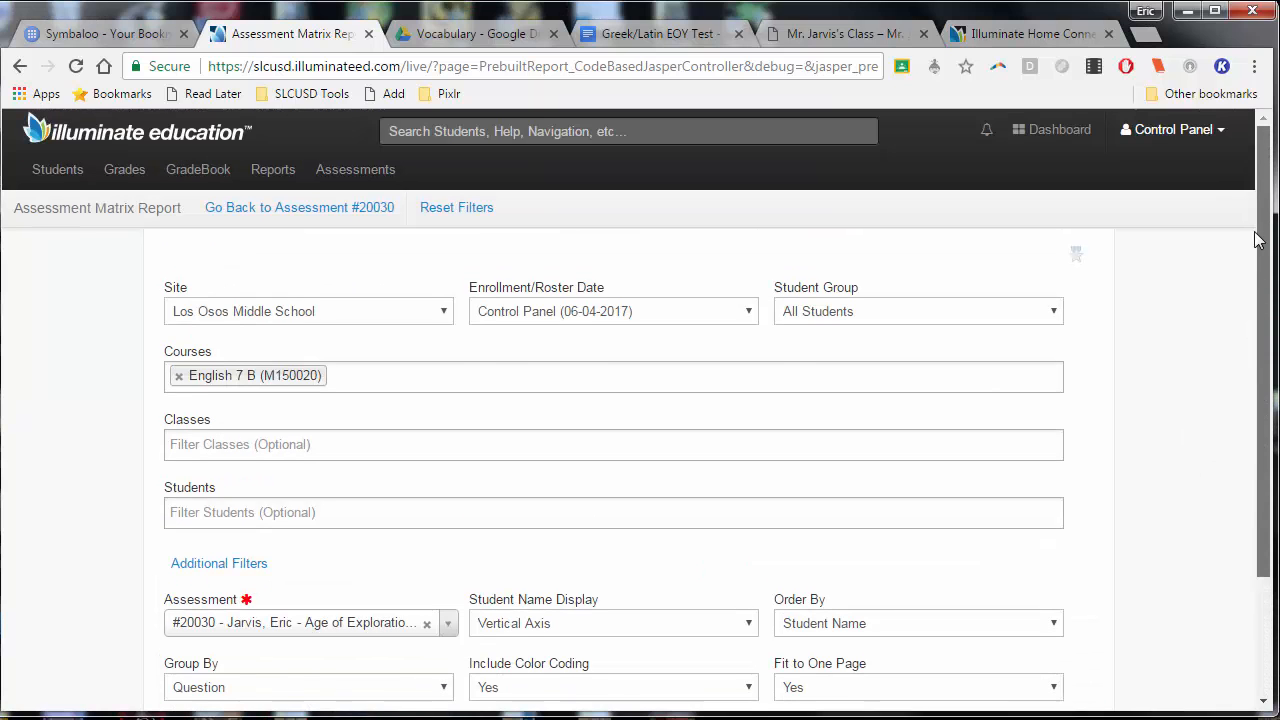
left_click(344, 178)
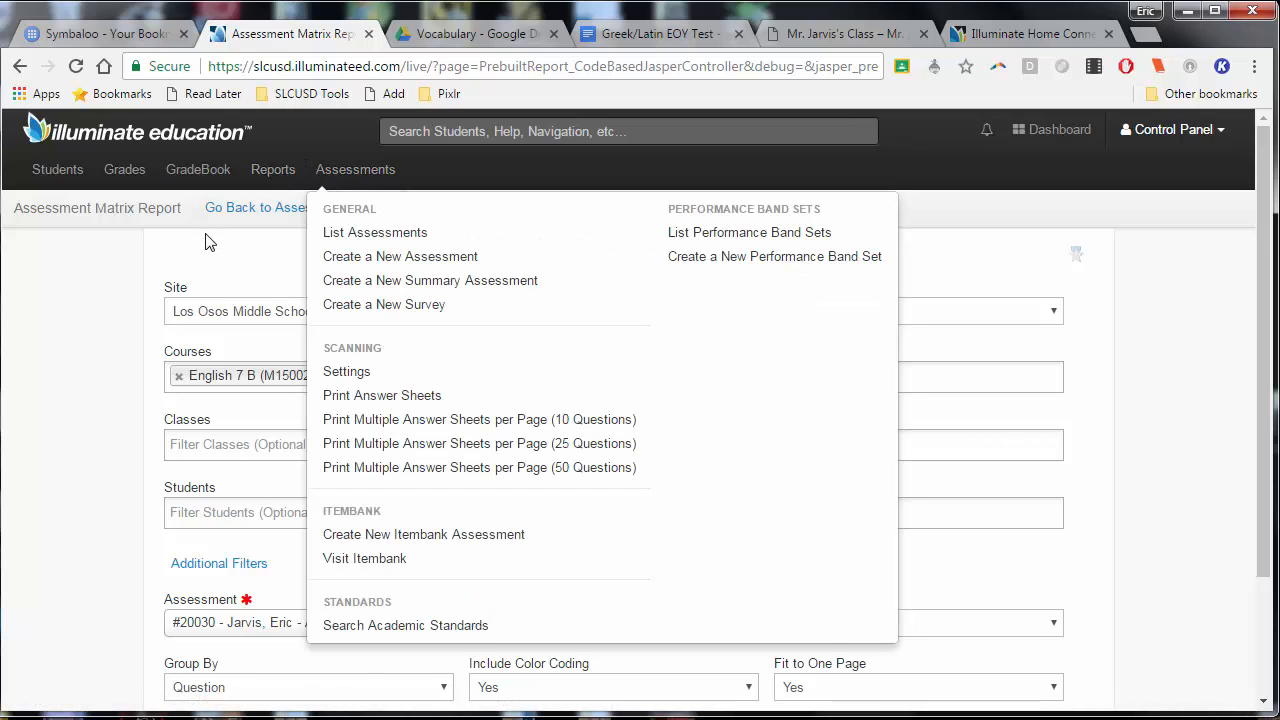
left_click(240, 208)
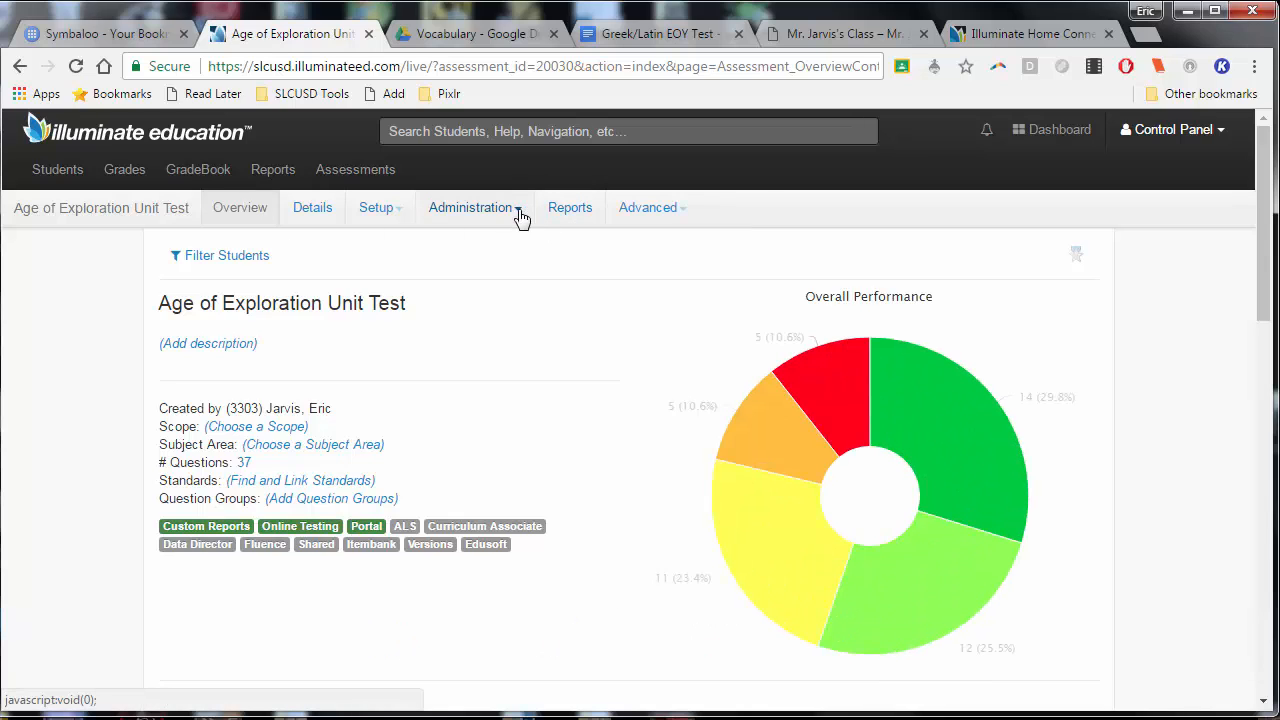
Open live proctoring for the active English 7 B (M150020) roster in the test's online testing administration
left_click(511, 213)
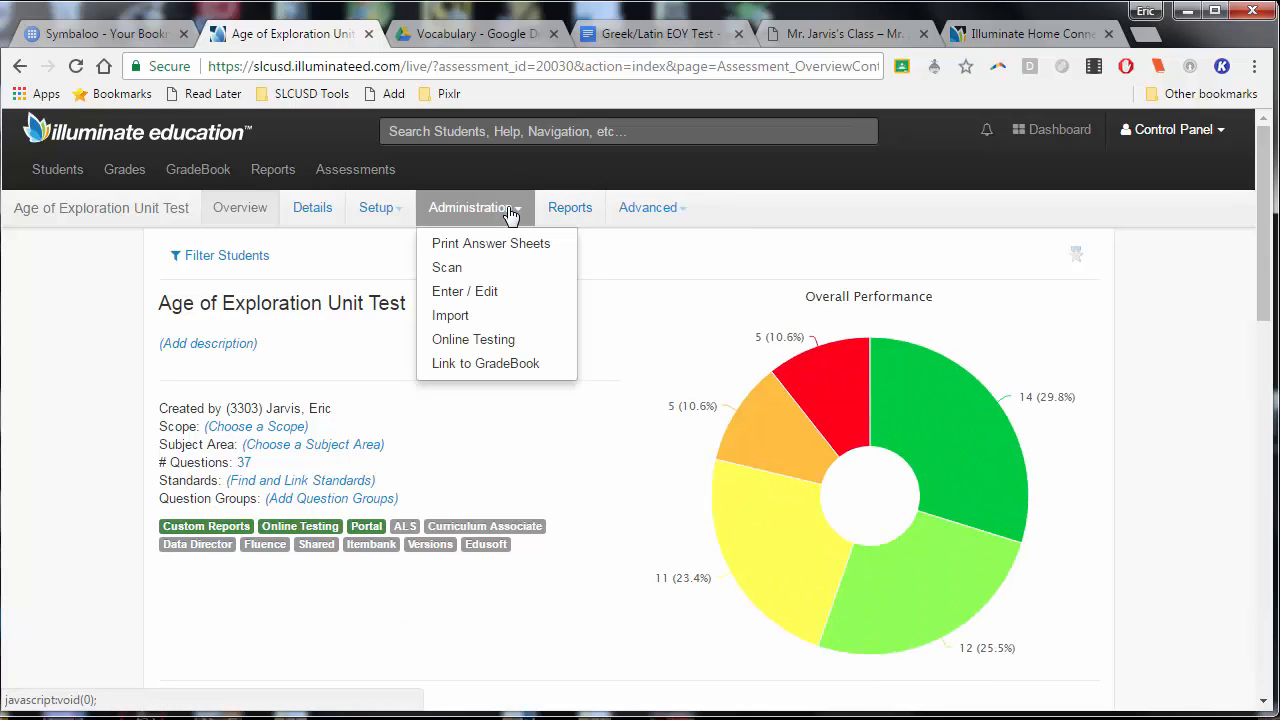
left_click(491, 341)
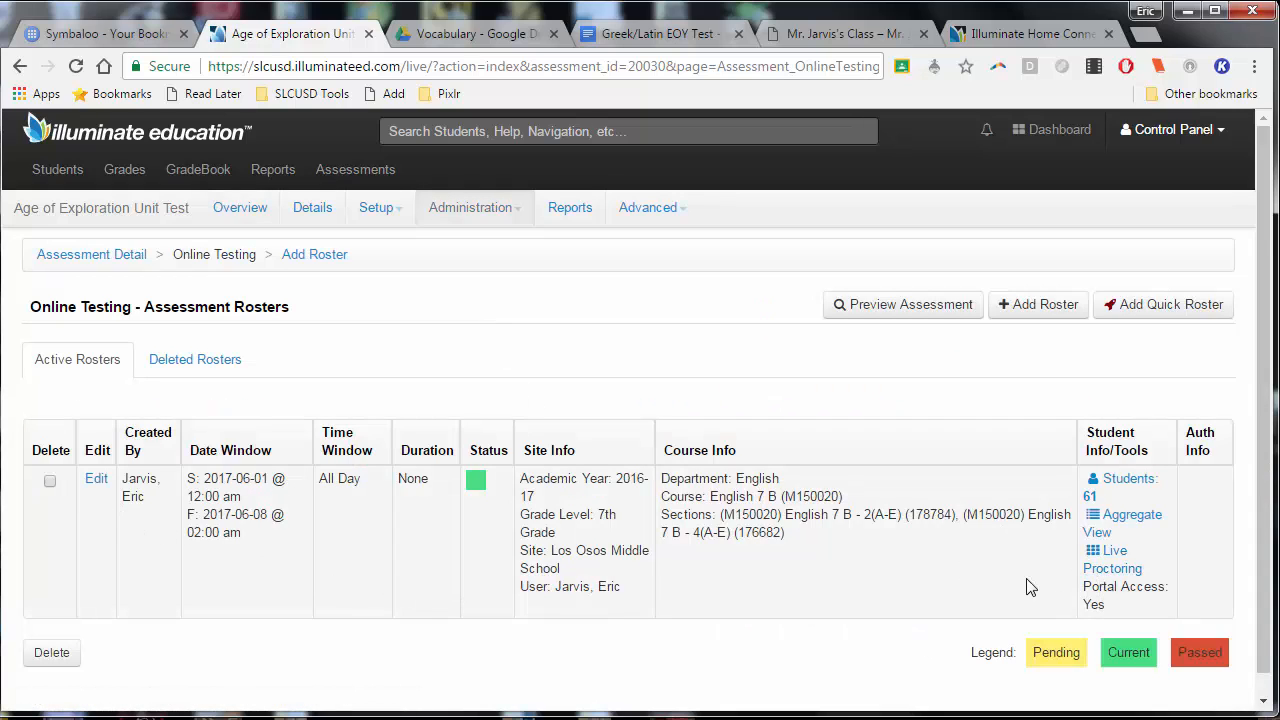
left_click(1124, 578)
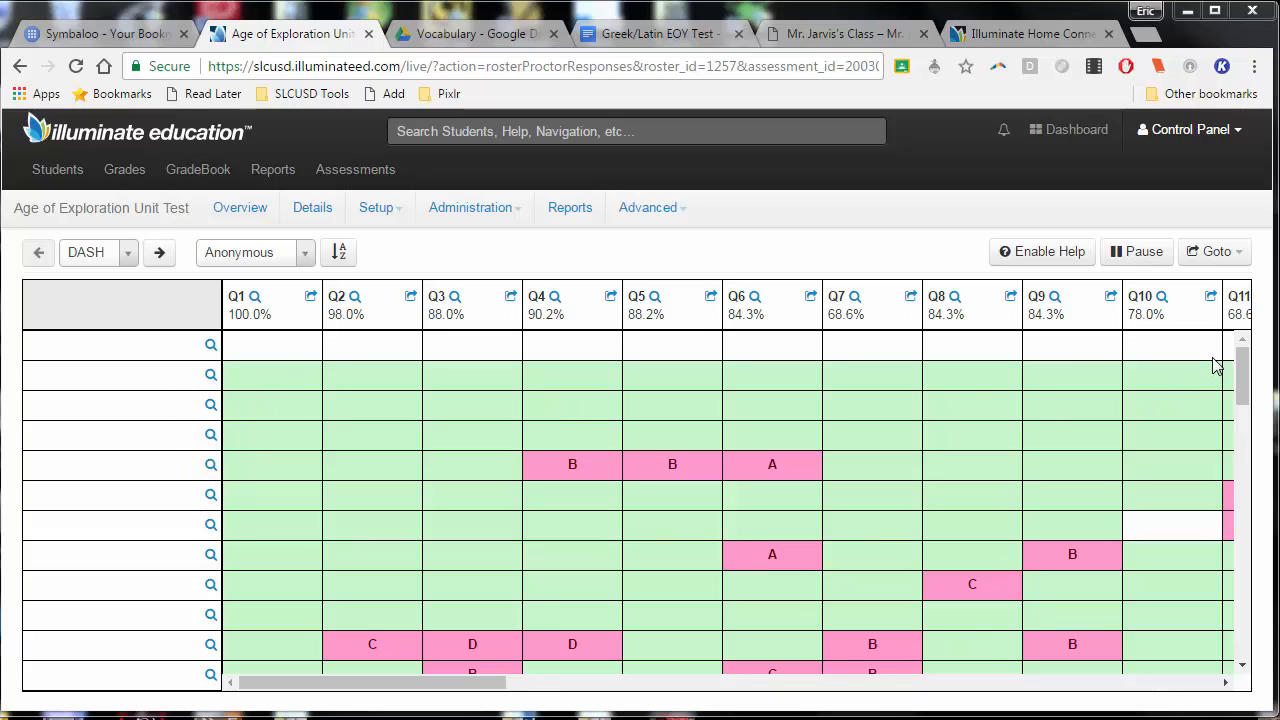
Identify students by ID in the live proctoring grid and look across the answers up to Q37
left_click_drag(392, 398, 275, 263)
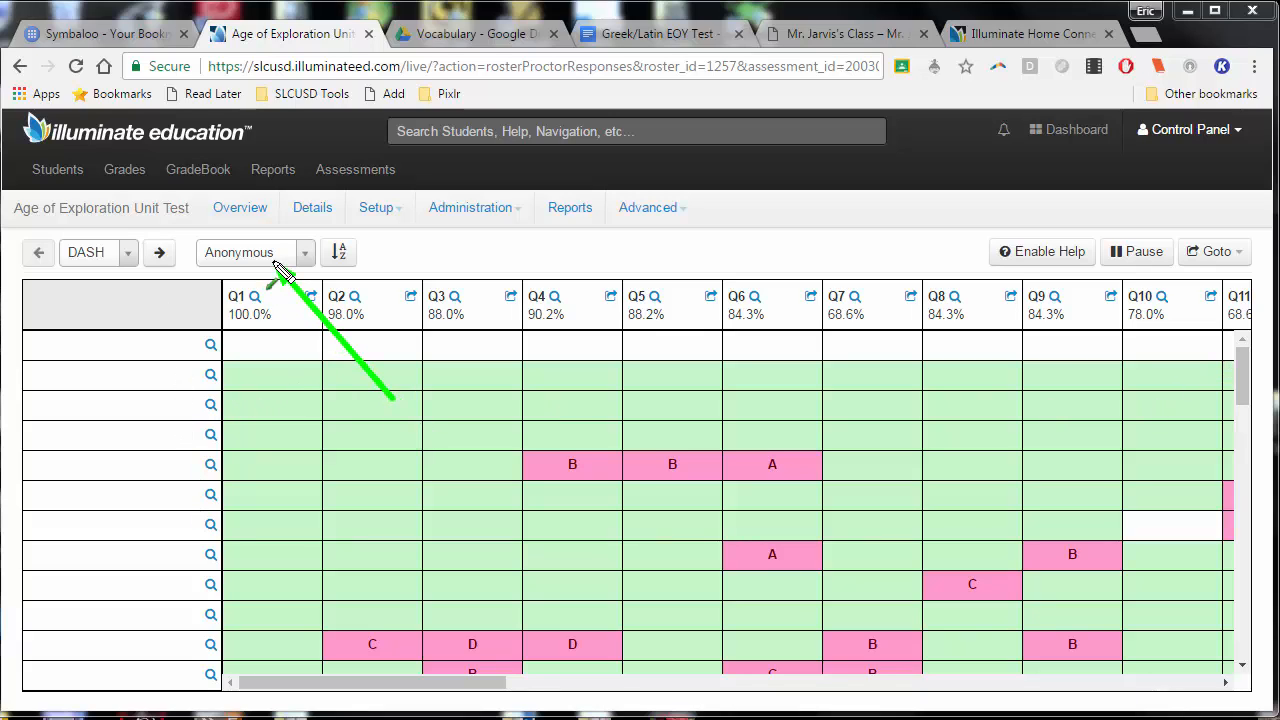
left_click(306, 255)
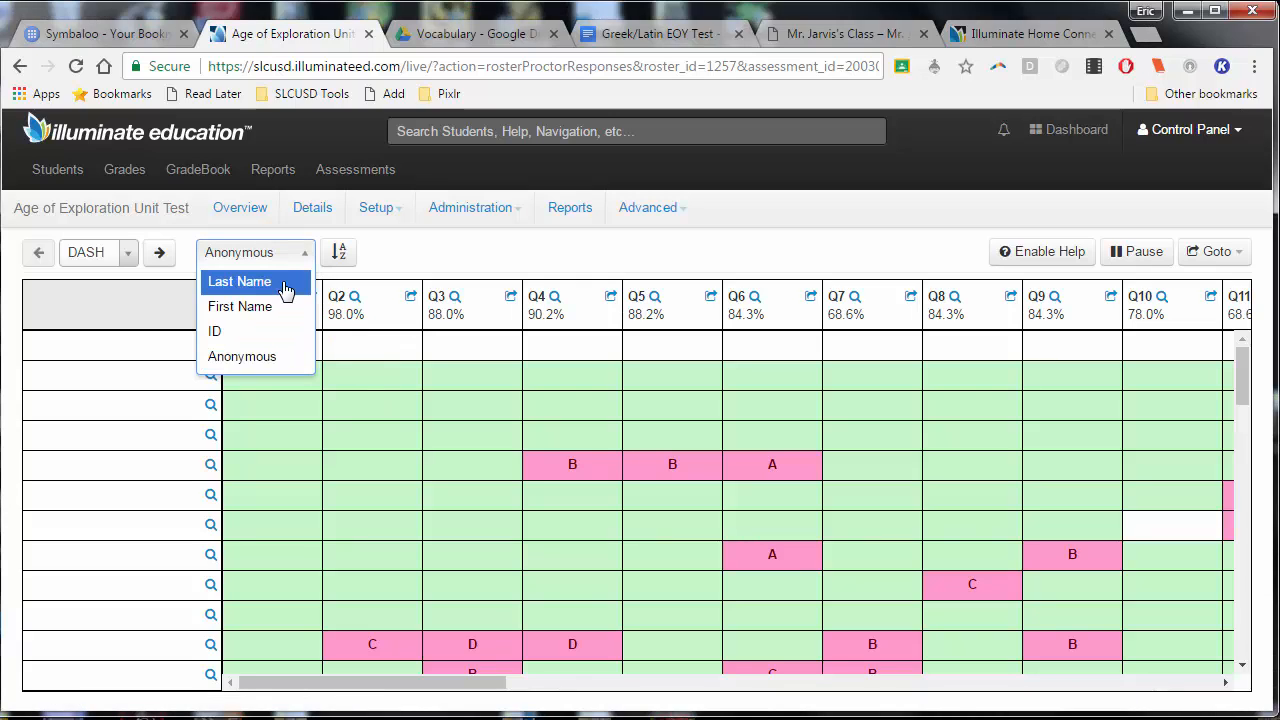
left_click(265, 344)
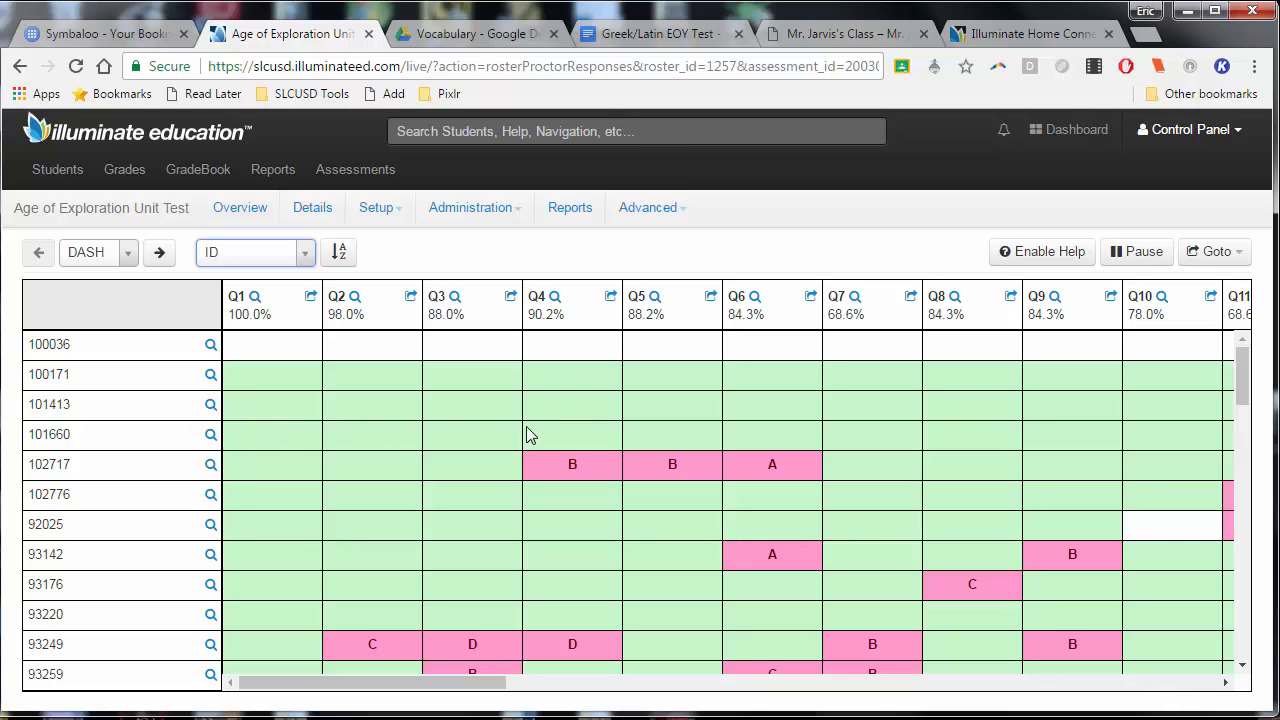
mouse_move(1243, 363)
left_mouse_down()
mouse_move(1258, 650)
mouse_move(1246, 380)
left_mouse_up()
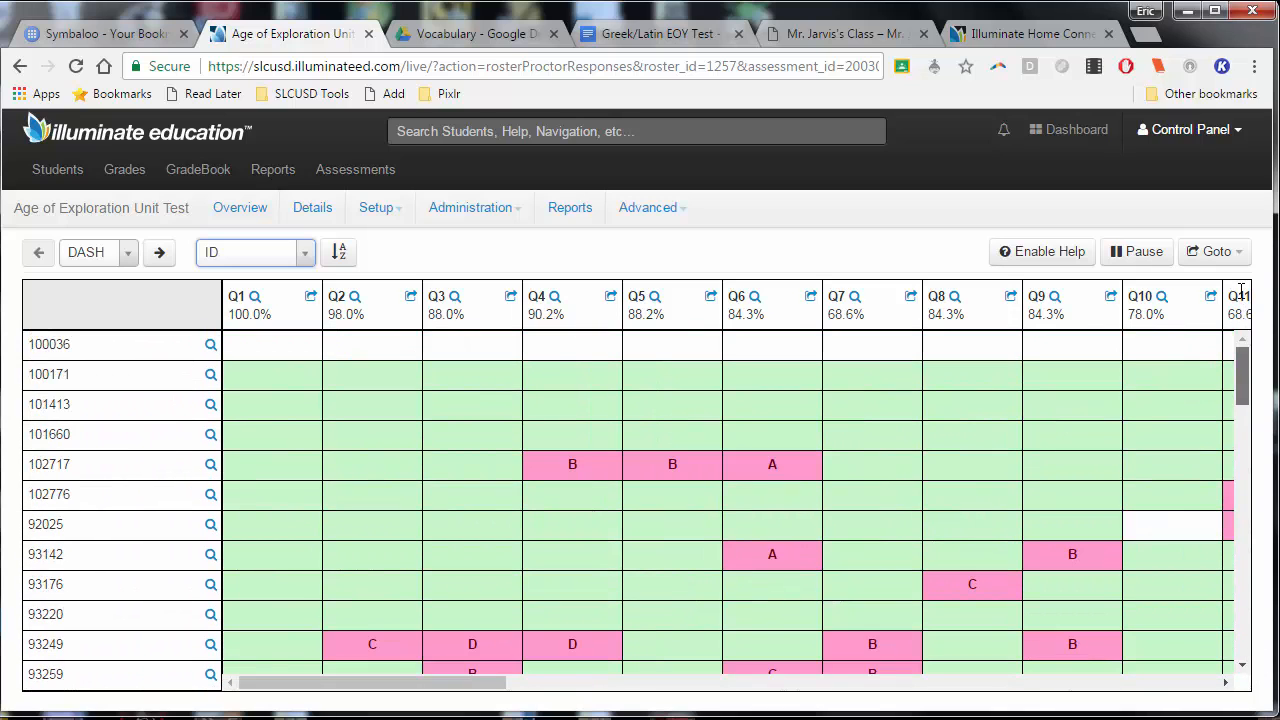
left_click_drag(420, 686, 1190, 688)
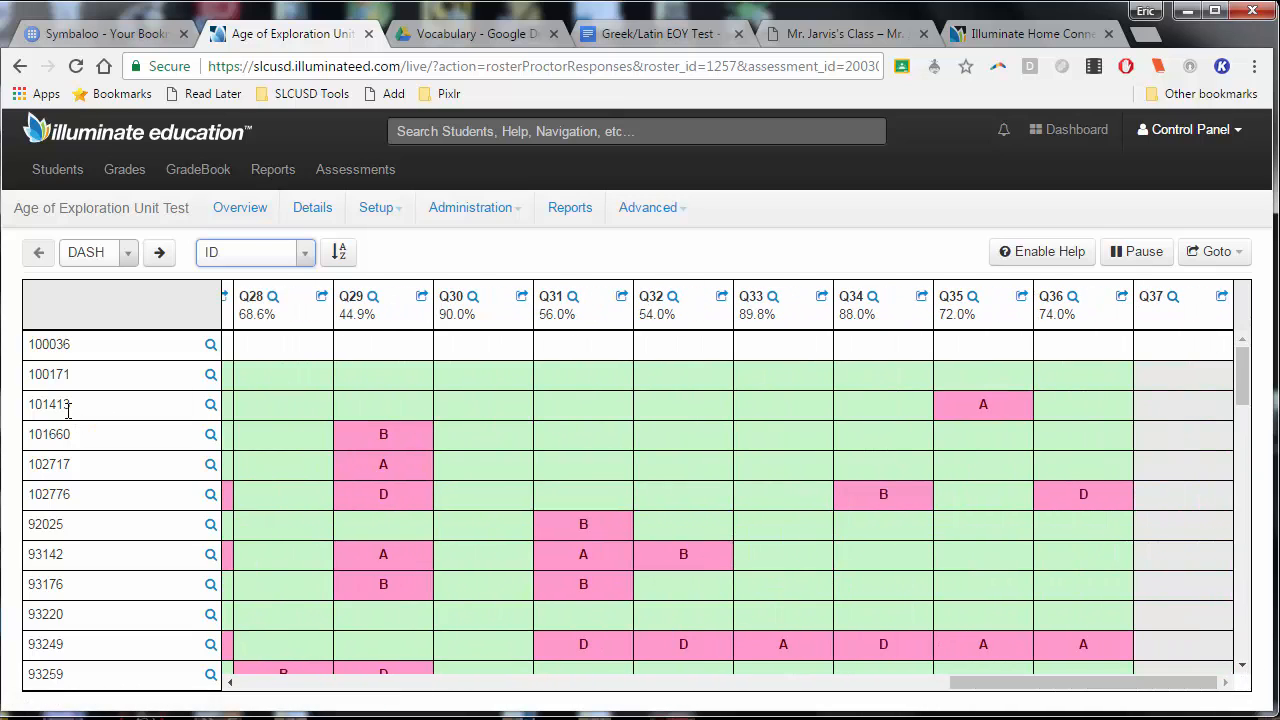
Review the individual answers of the student in the third row of the grid, and close them
left_click(213, 407)
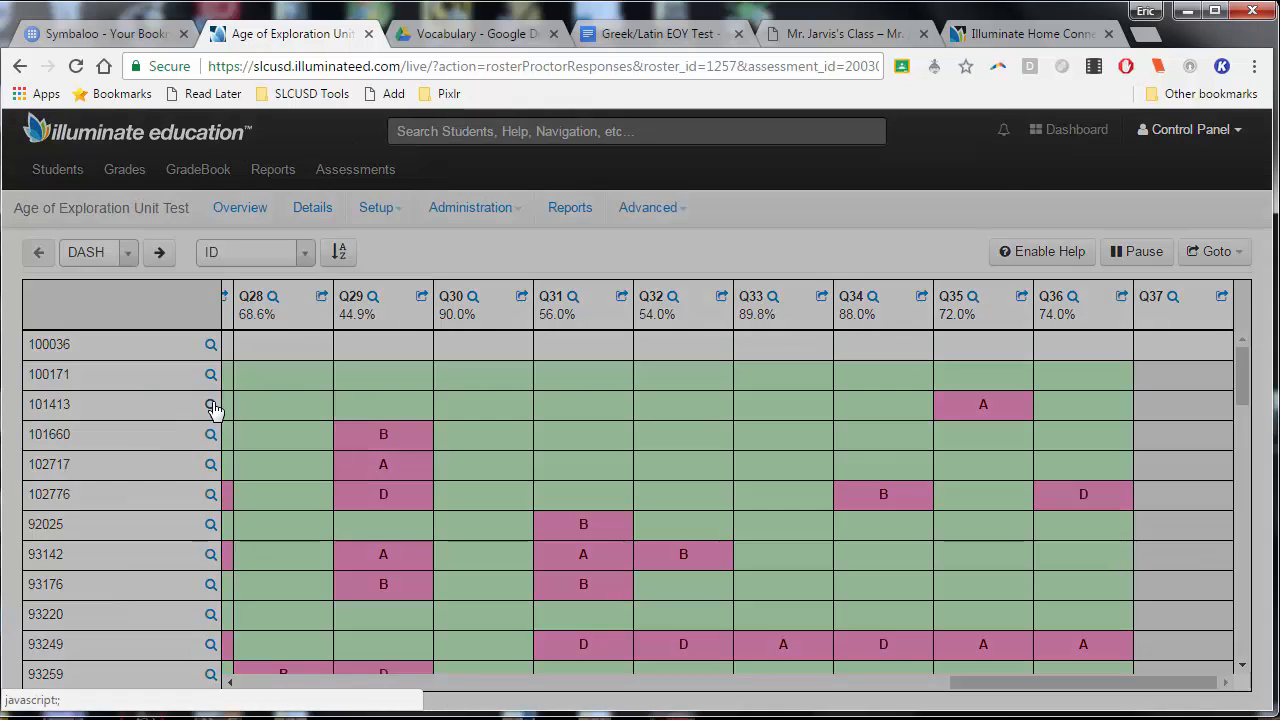
scroll(684, 385, "down", 1)
scroll(803, 360, "down", 3)
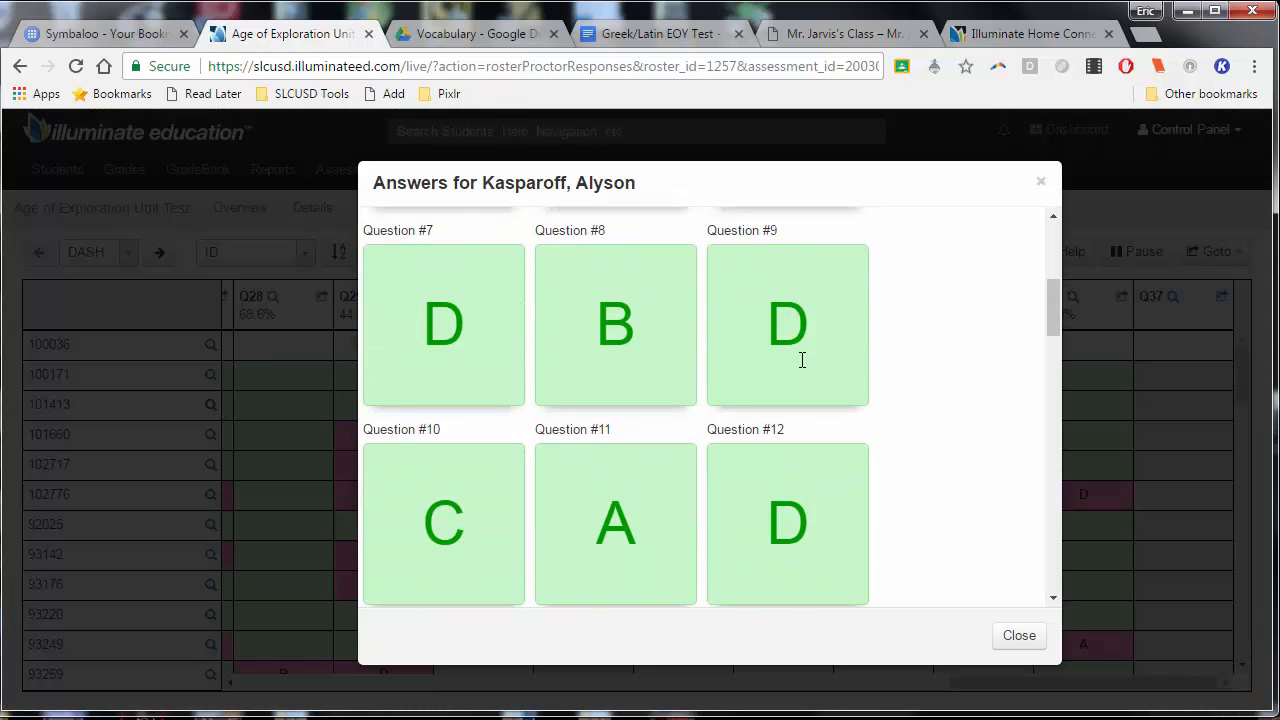
scroll(851, 340, "up", 4)
scroll(863, 403, "down", 8)
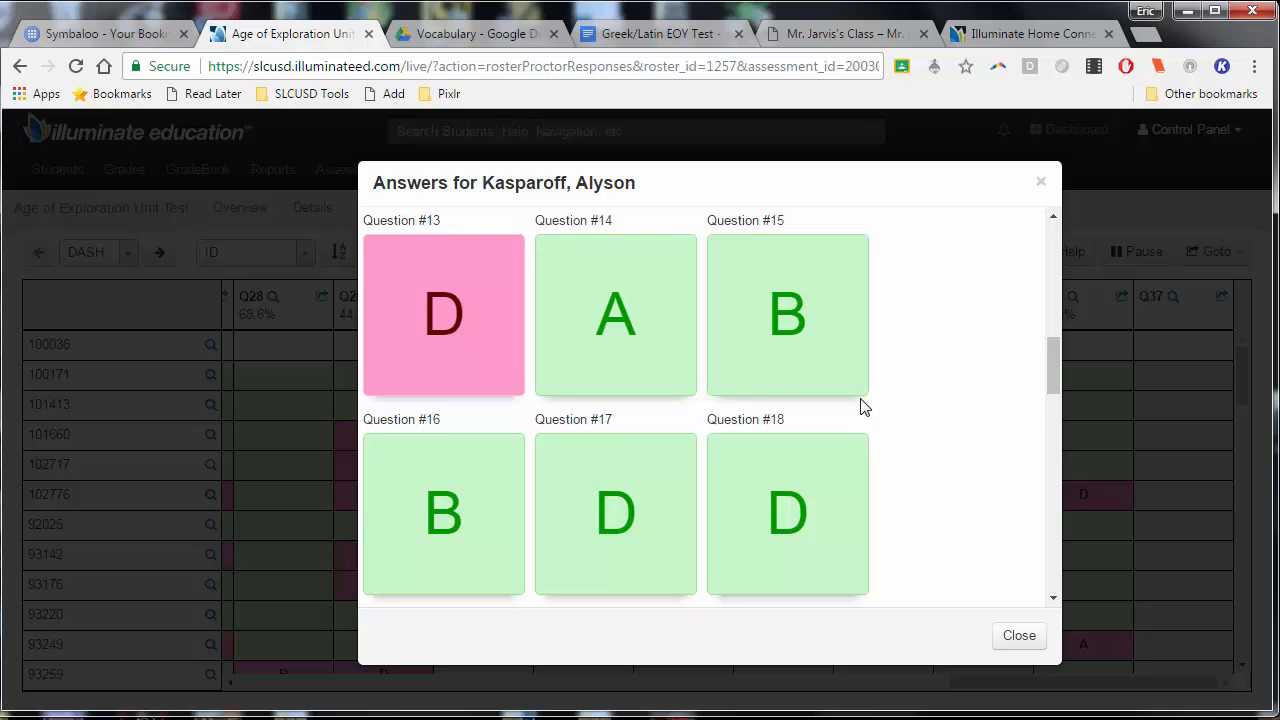
scroll(857, 420, "down", 10)
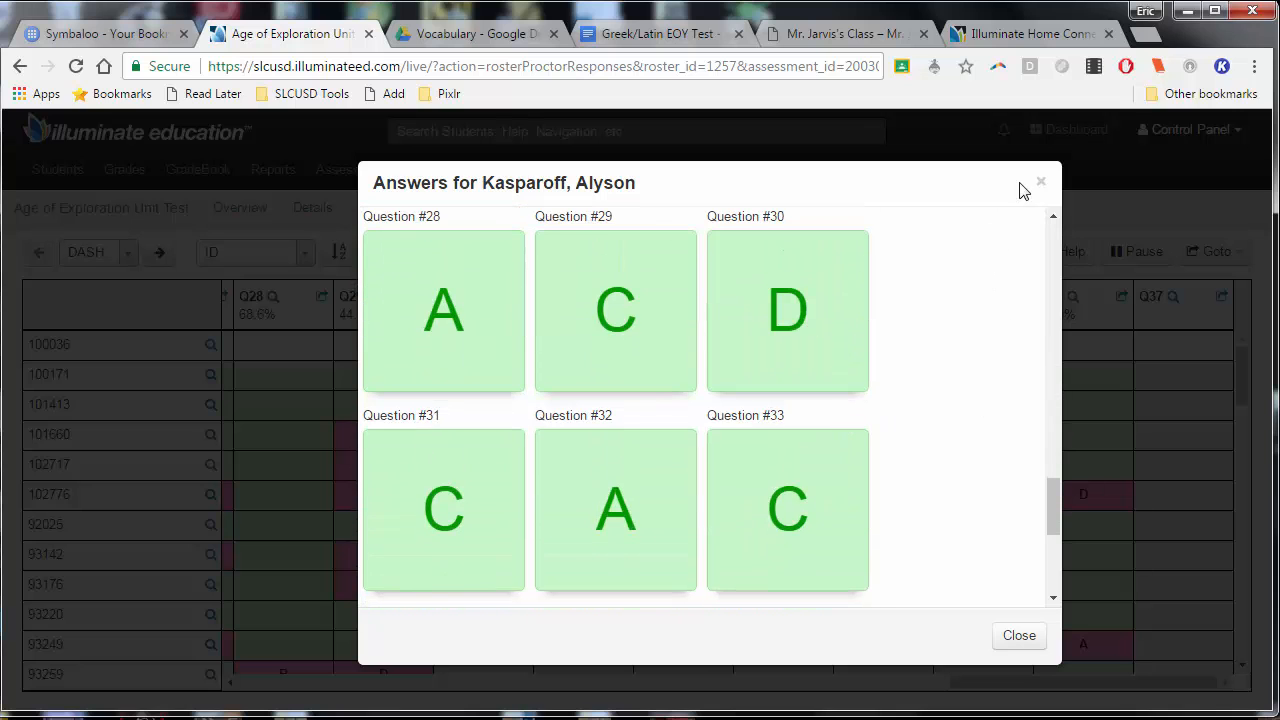
left_click(1040, 183)
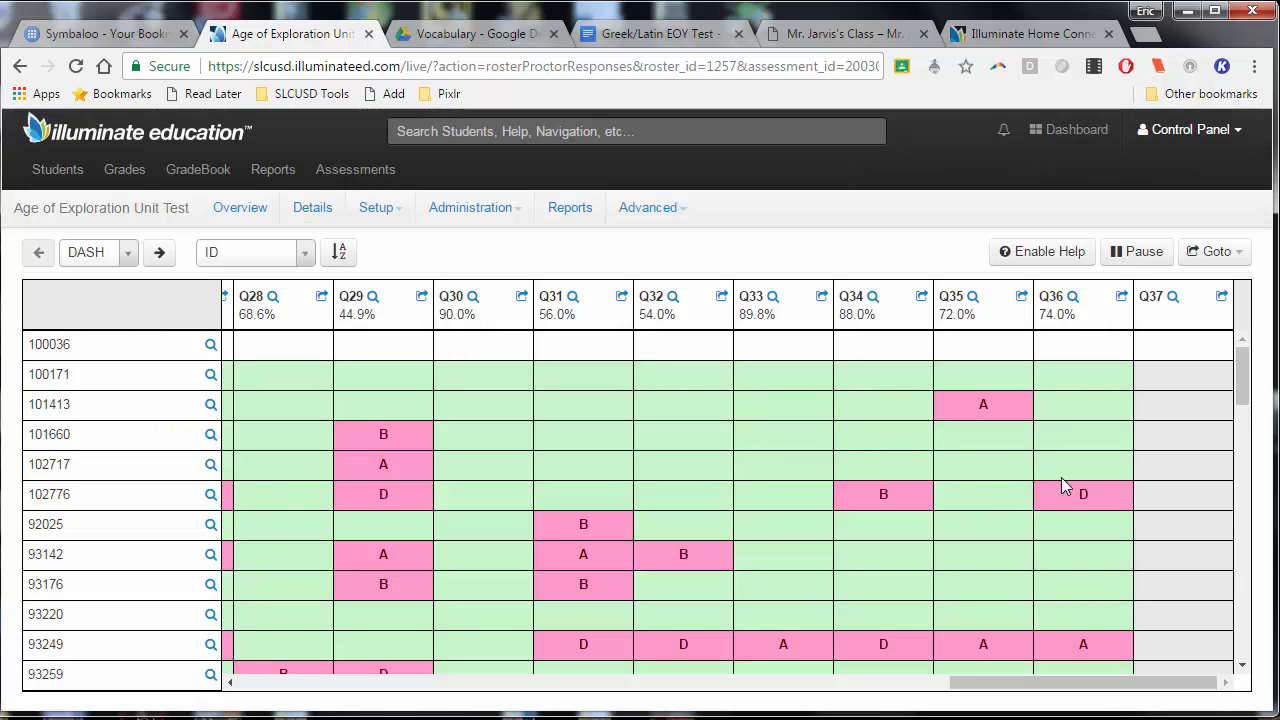
Show all students' written responses to Q37 and set the student identification to Anonymous
left_click(1222, 298)
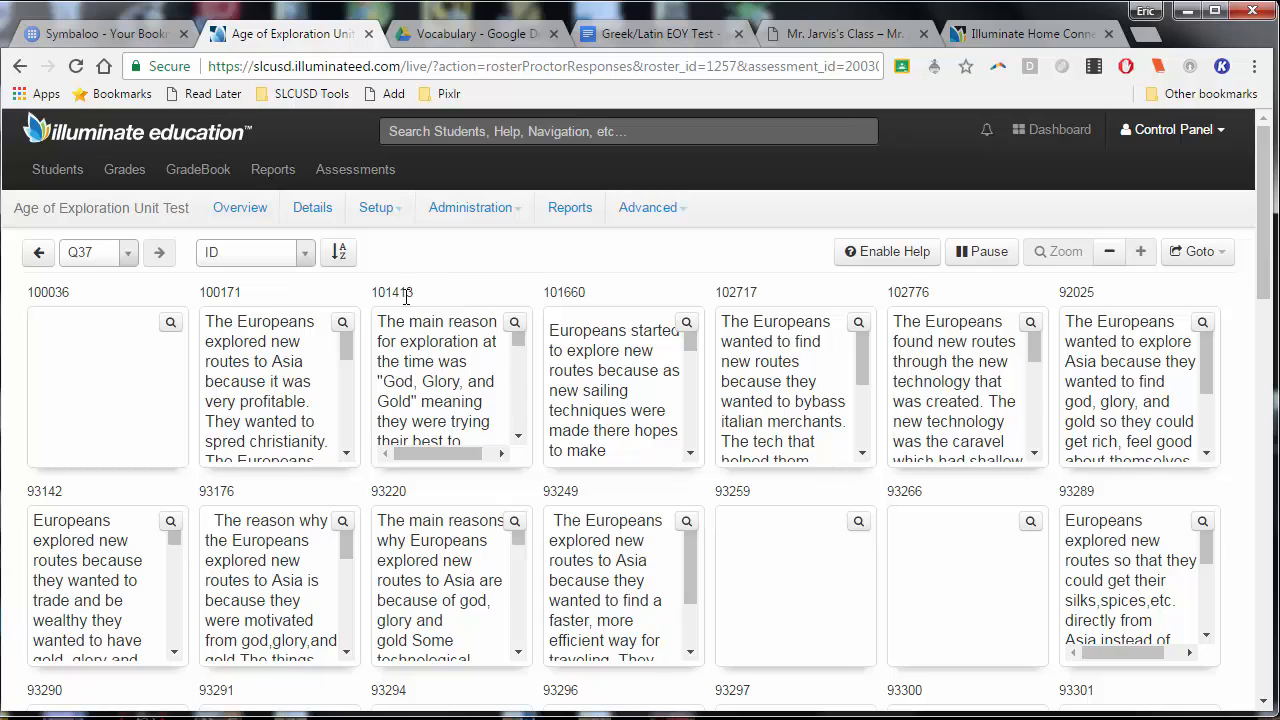
left_click(300, 254)
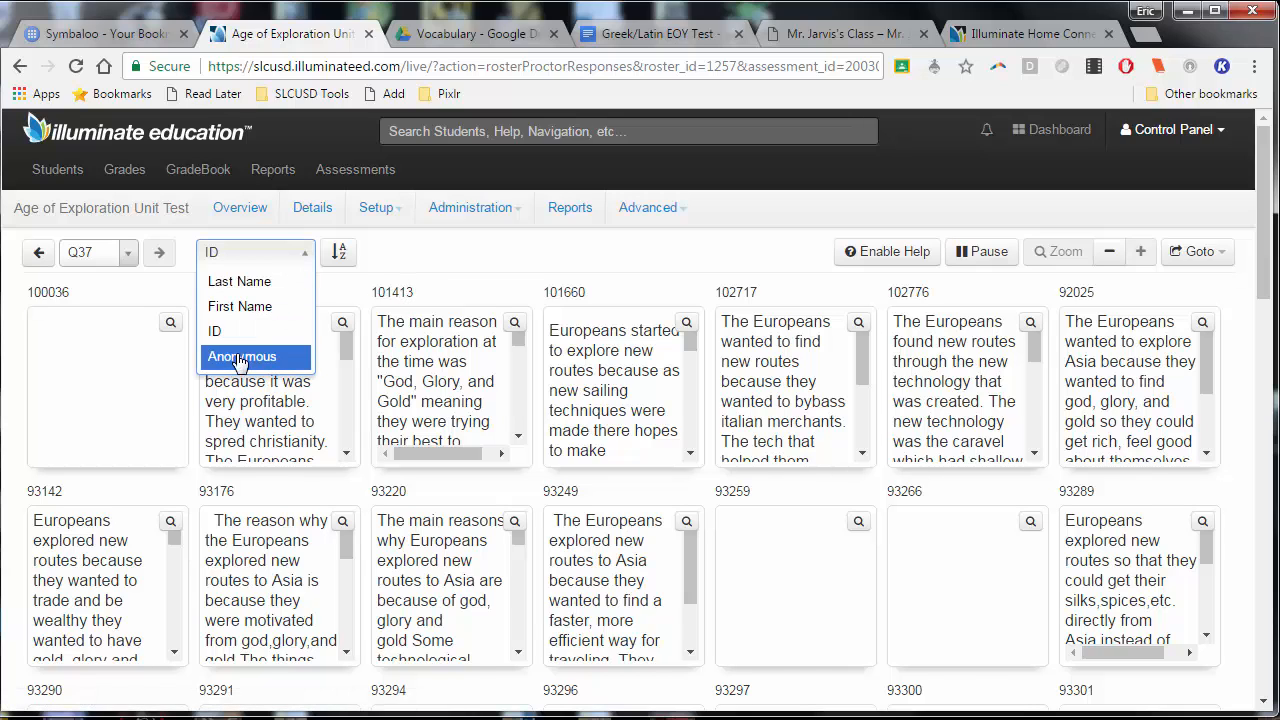
left_click(240, 358)
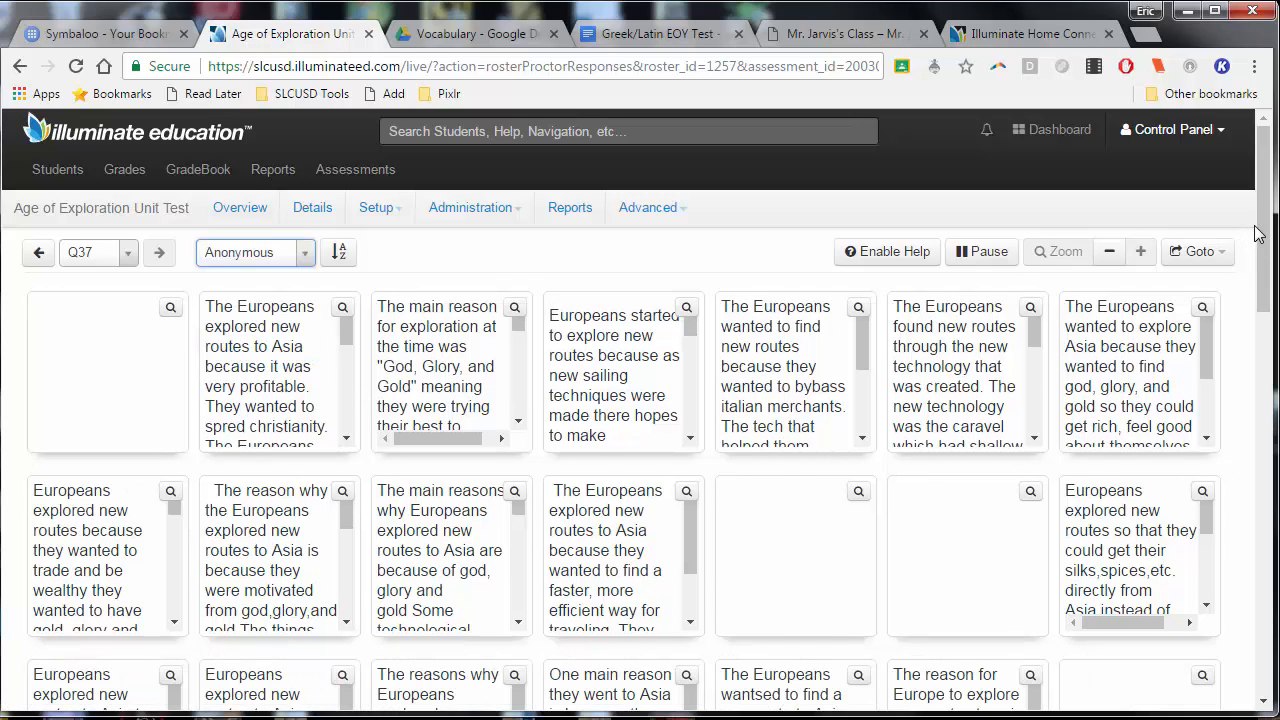
Read the full text of three anonymous Q37 responses one at a time, closing each after reading
left_click_drag(1262, 238, 1244, 377)
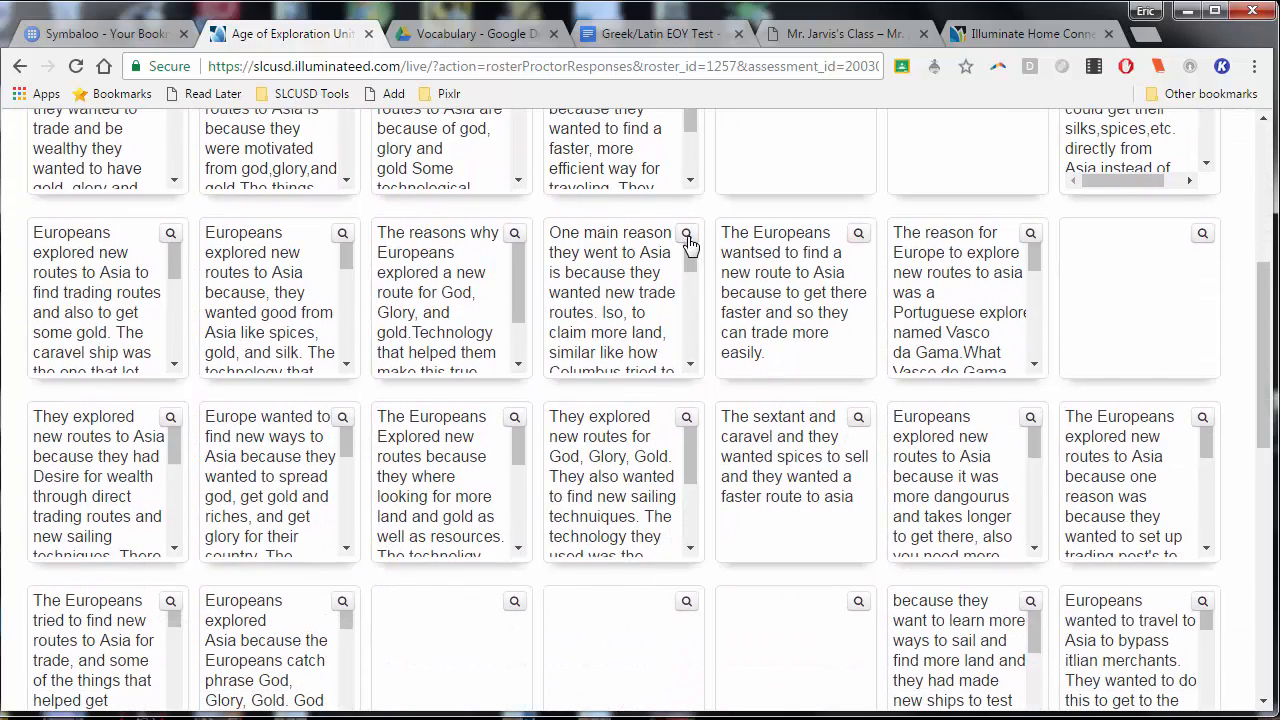
left_click(341, 236)
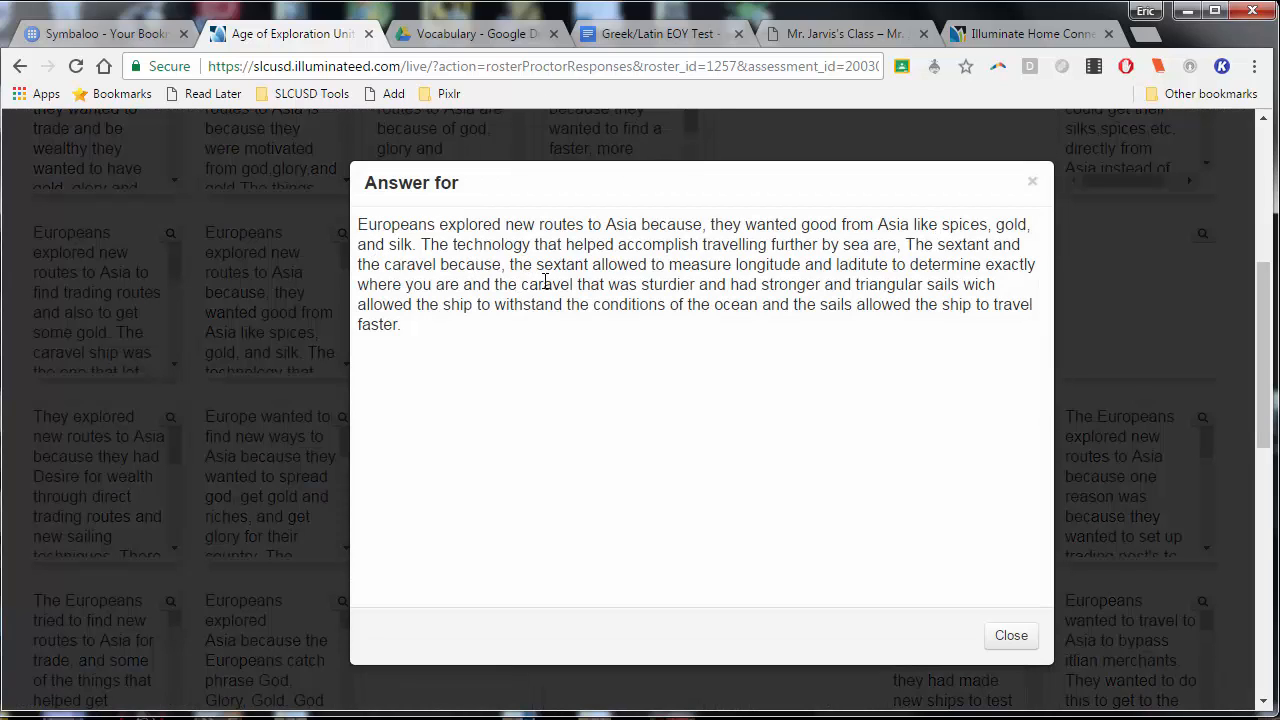
left_click(1032, 182)
scroll(645, 414, "down", 1)
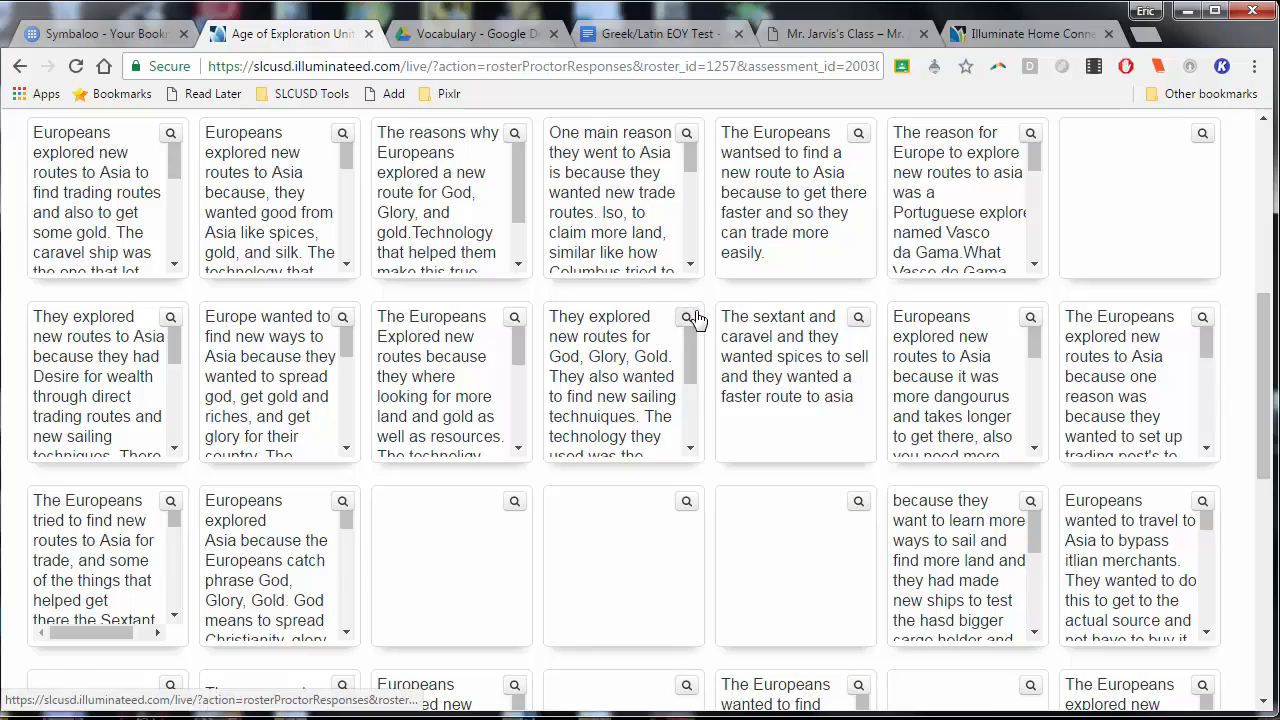
left_click(688, 318)
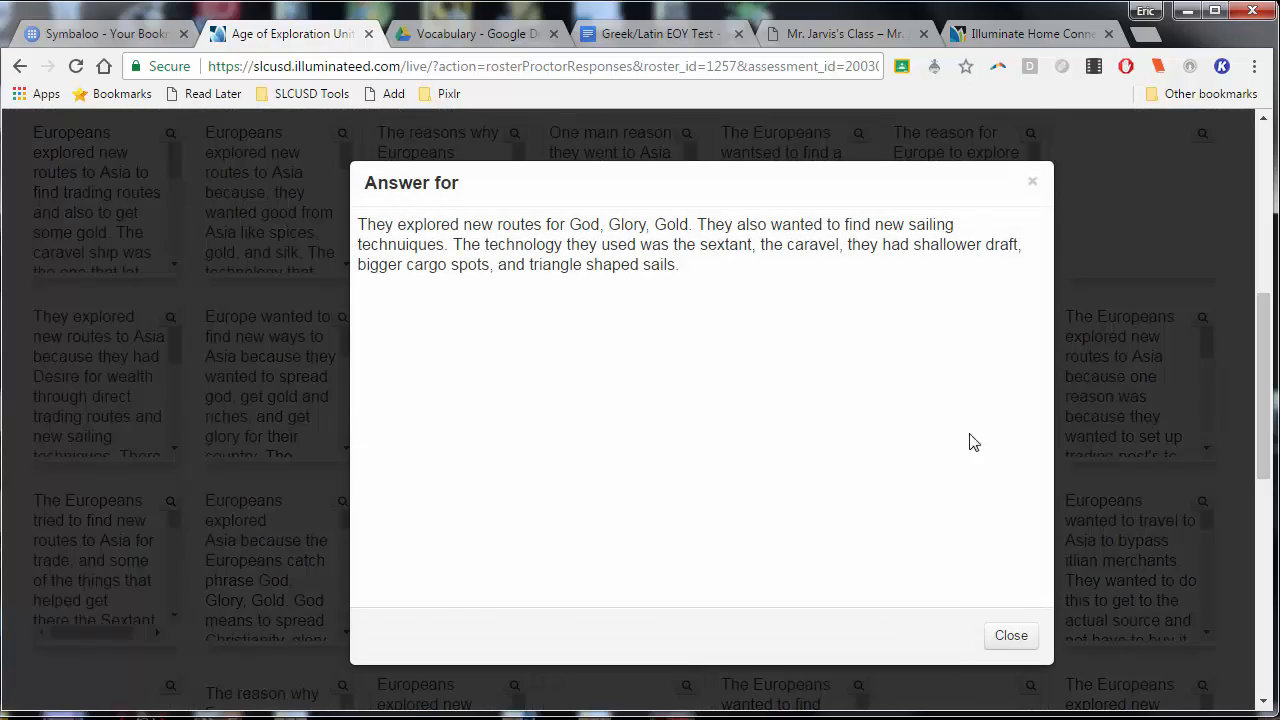
left_click(1008, 635)
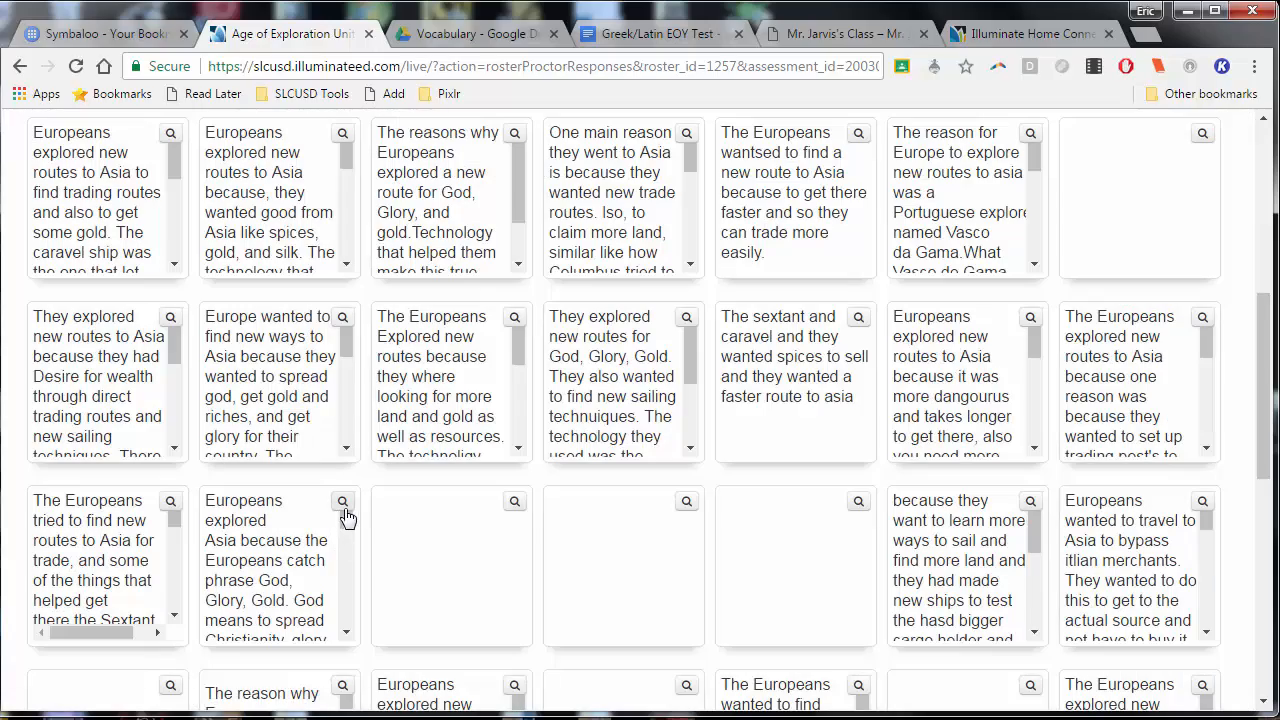
left_click(349, 500)
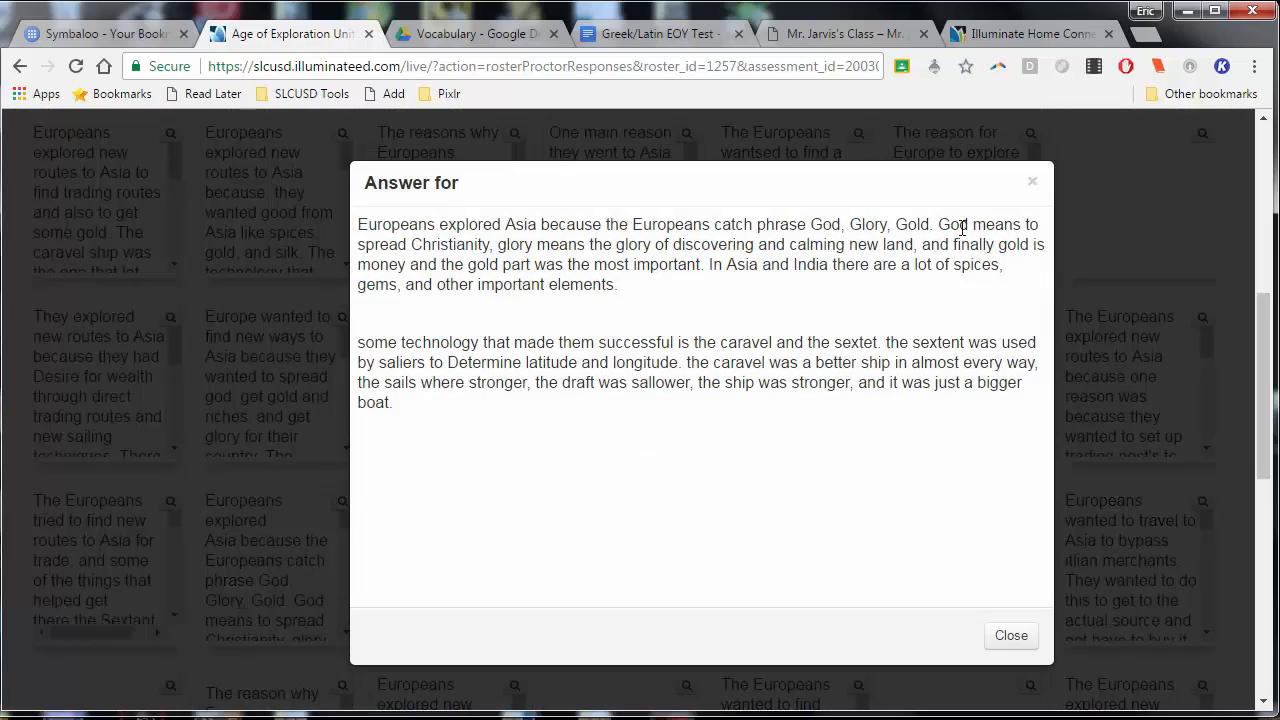
left_click(1033, 183)
scroll(865, 343, "up", 5)
scroll(865, 343, "up", 1)
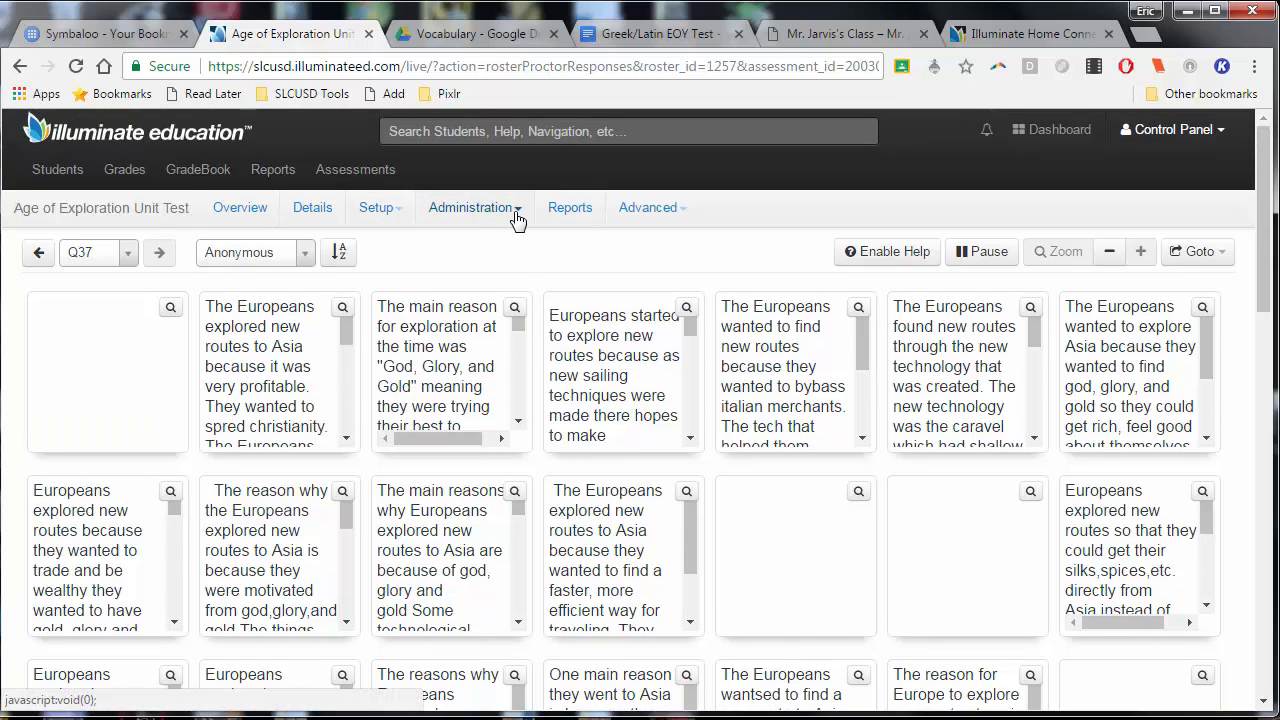
Look up the test's entered responses through Enter / Edit, filtering the students to the course English 7 B (M150020)
left_click(518, 218)
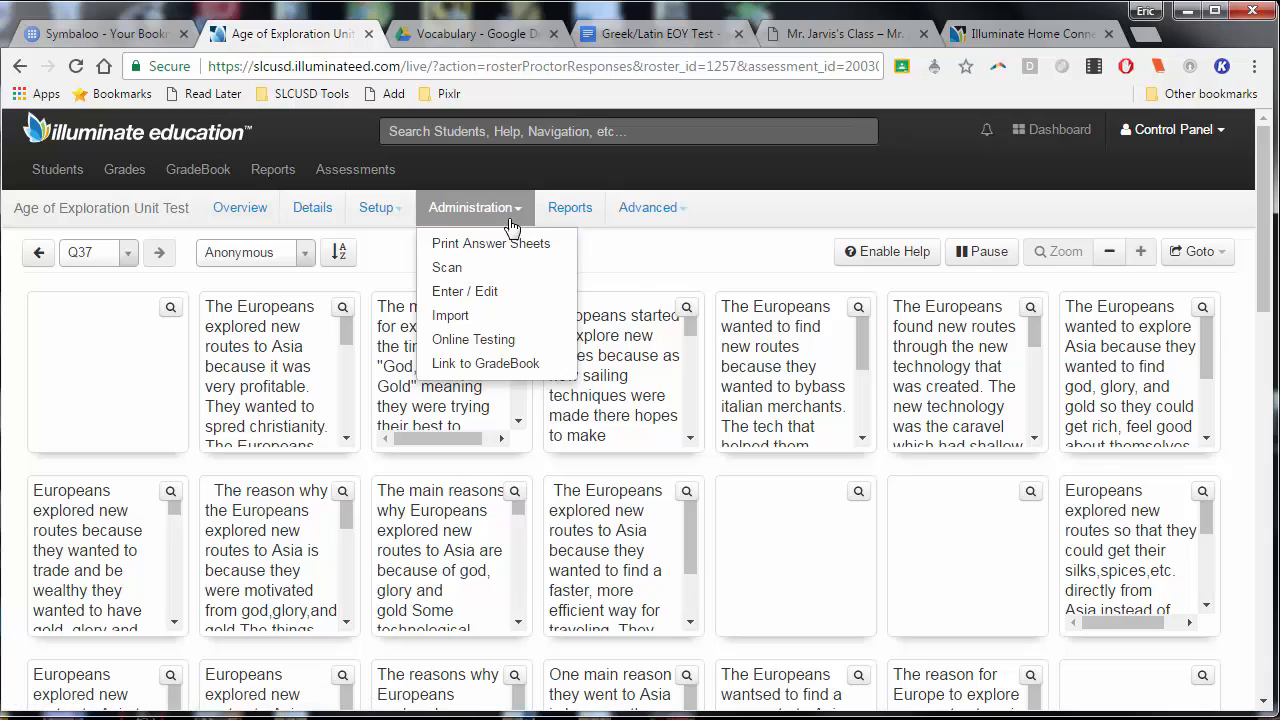
left_click(497, 291)
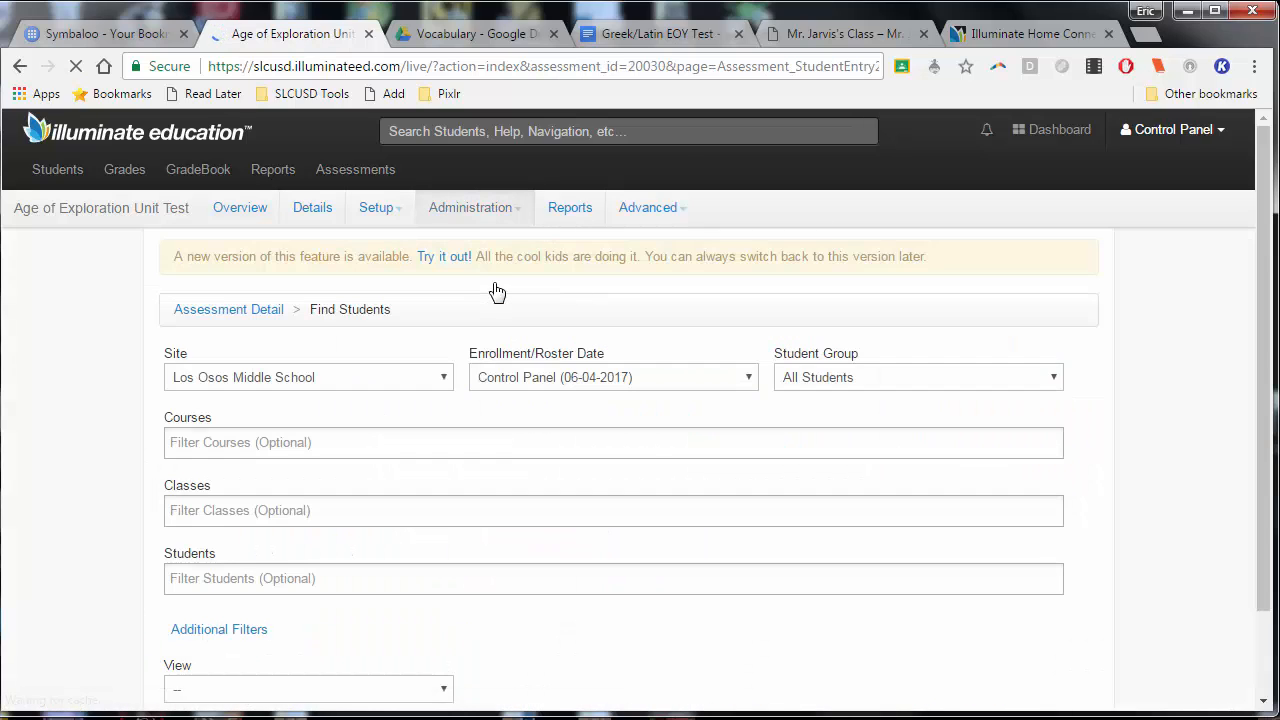
left_click(294, 440)
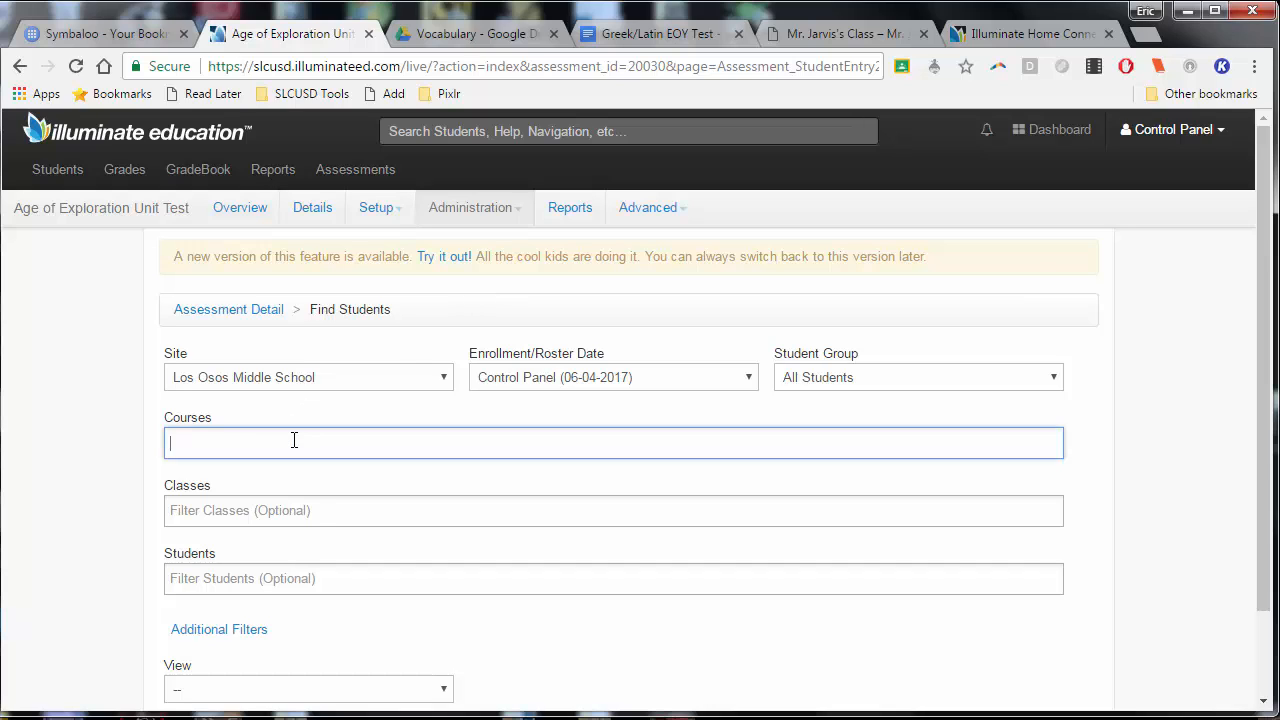
left_click(290, 494)
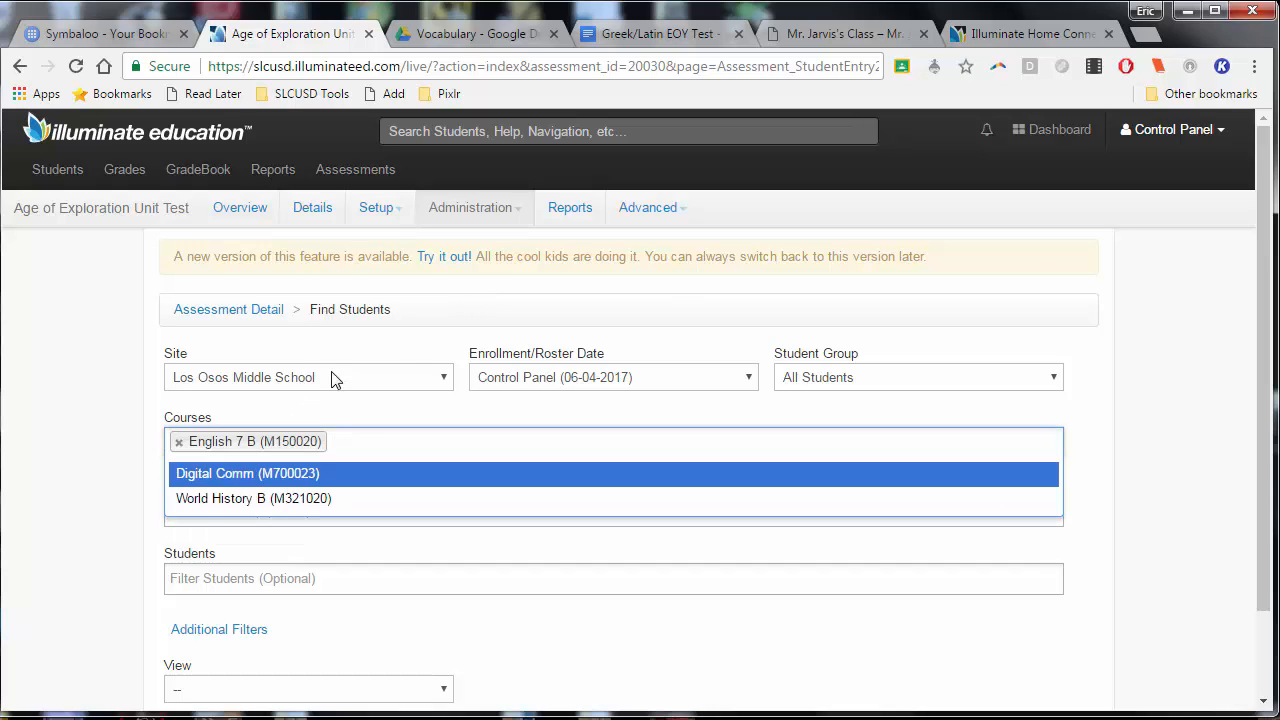
left_click(57, 390)
scroll(578, 530, "down", 1)
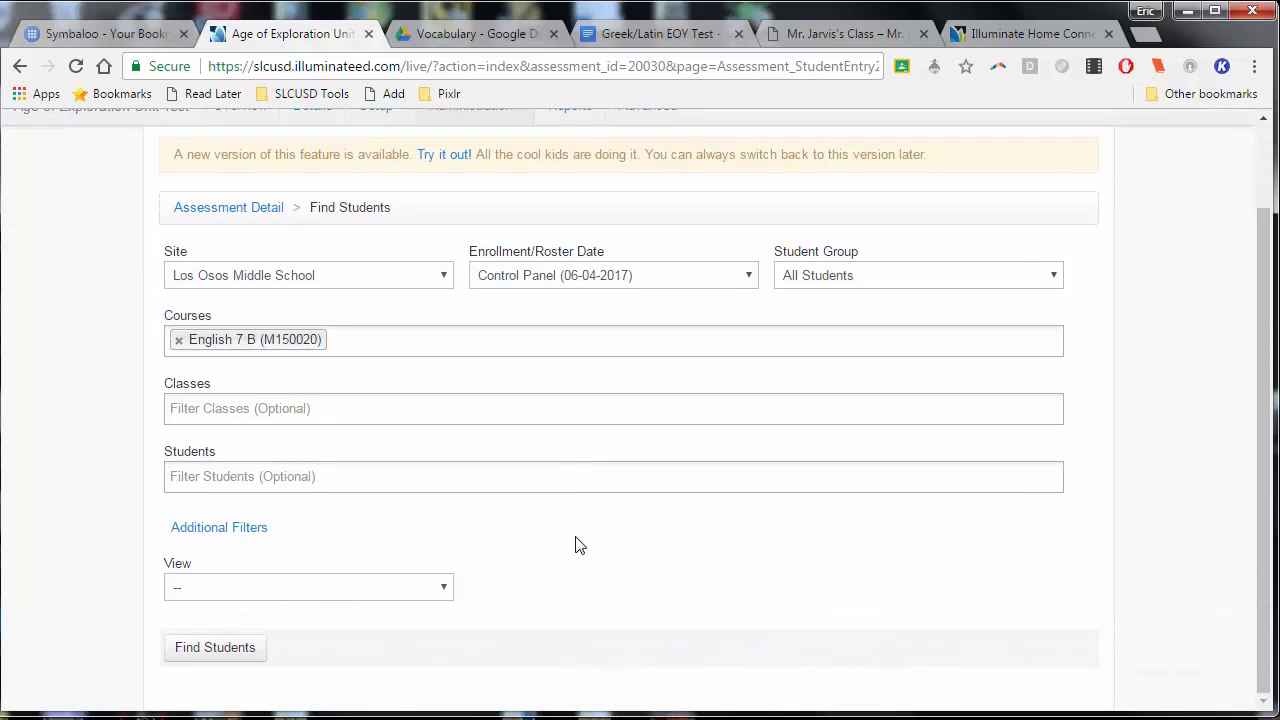
left_click(200, 648)
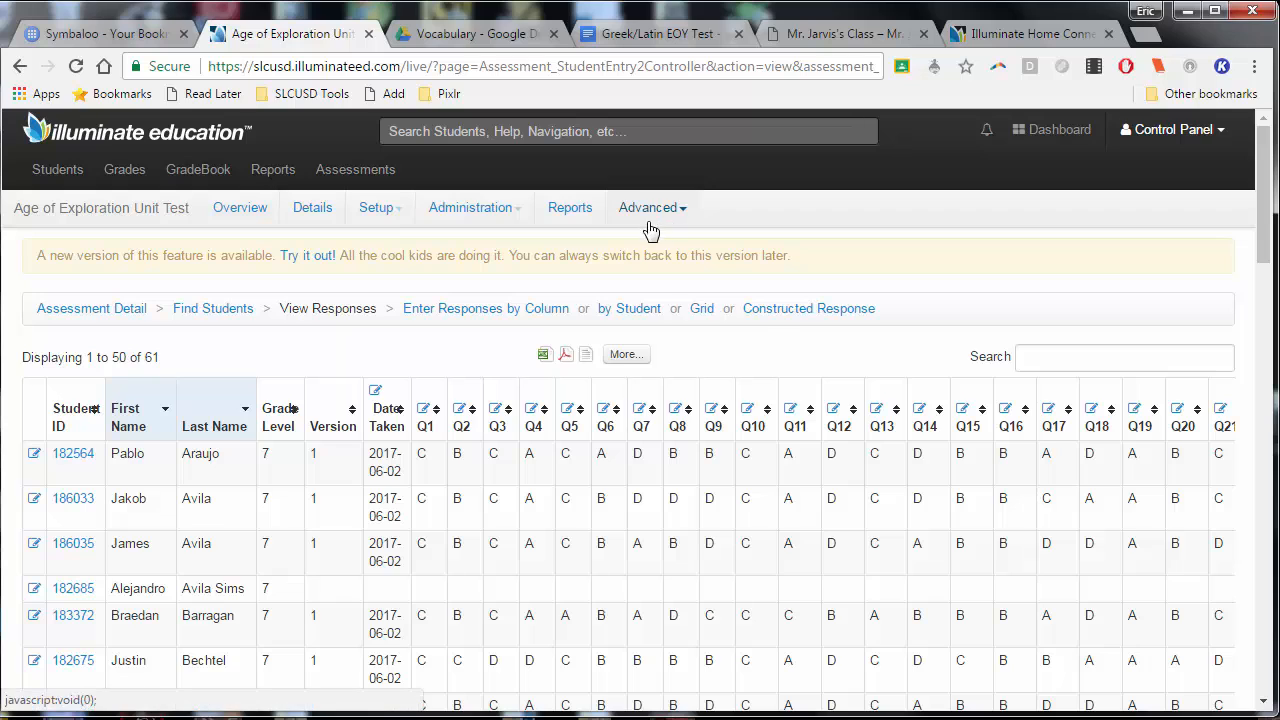
Open constructed response grading for Q37 and look over the student scores and the first student's comment
left_click(792, 315)
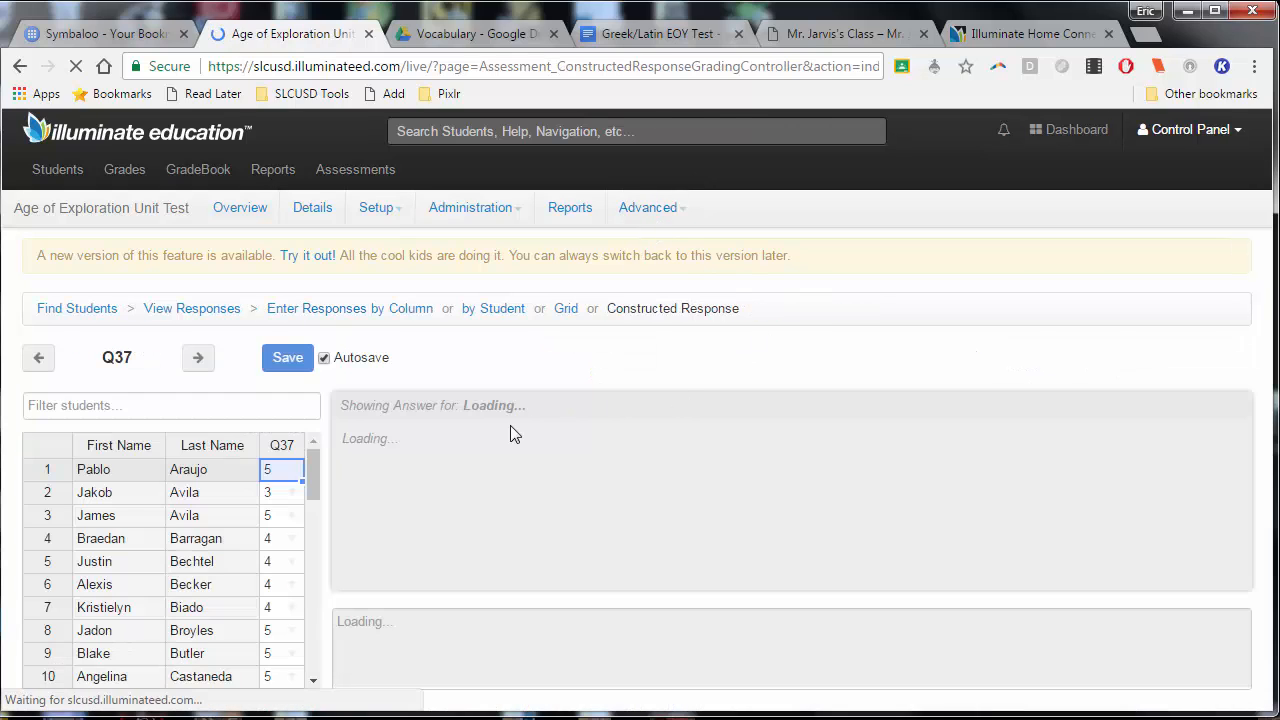
scroll(316, 480, "down", 1)
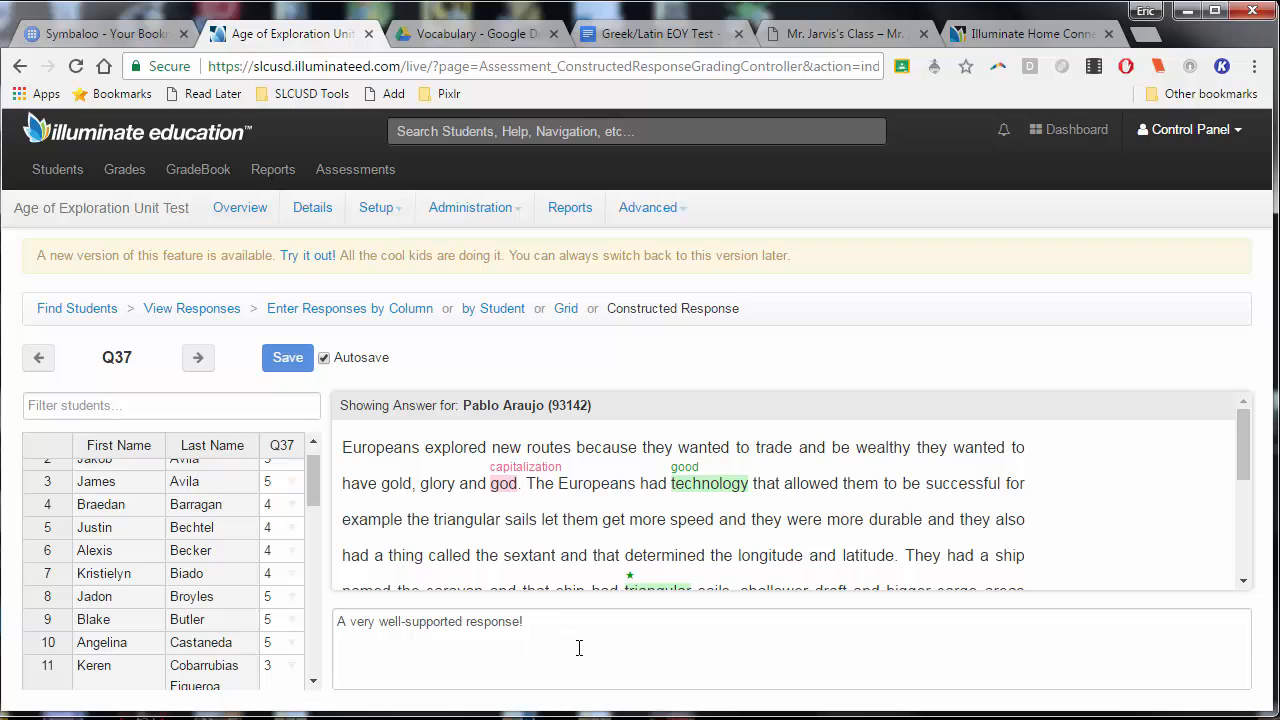
left_click_drag(889, 637, 564, 628)
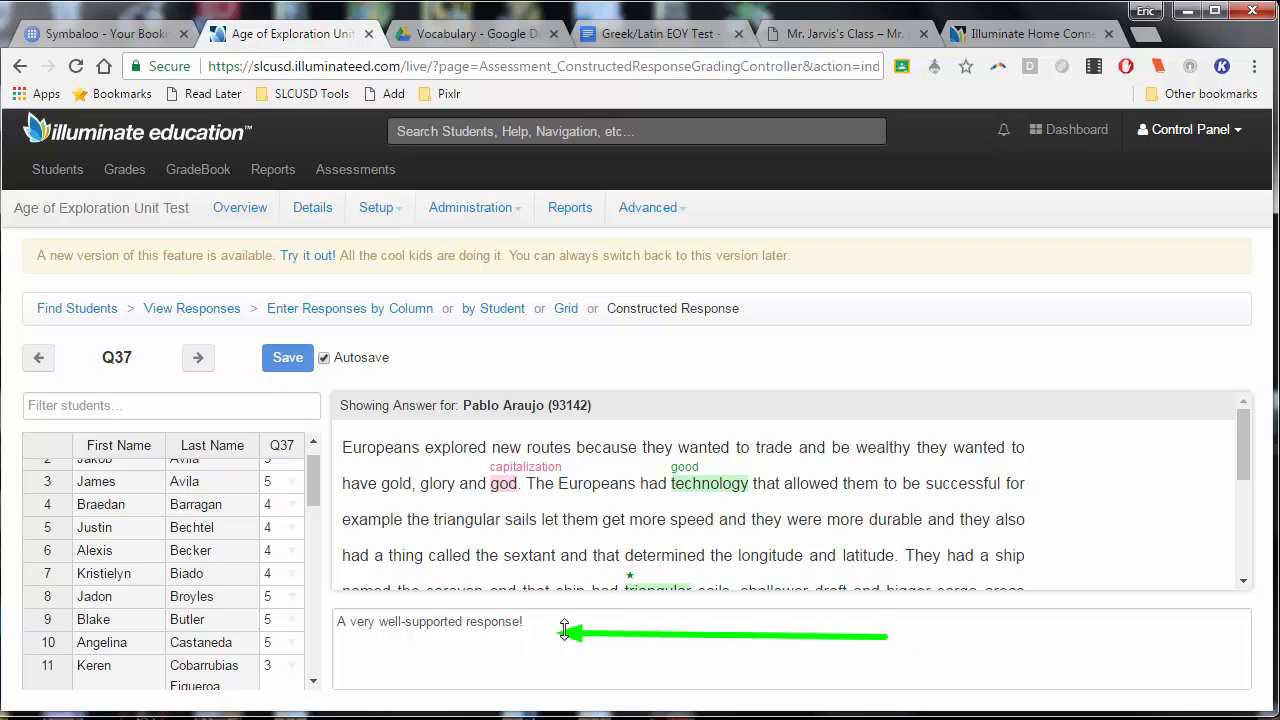
Mark the word "wealthy" in the first student's Q37 answer with a star, and check the answer's other annotations
double_click(894, 447)
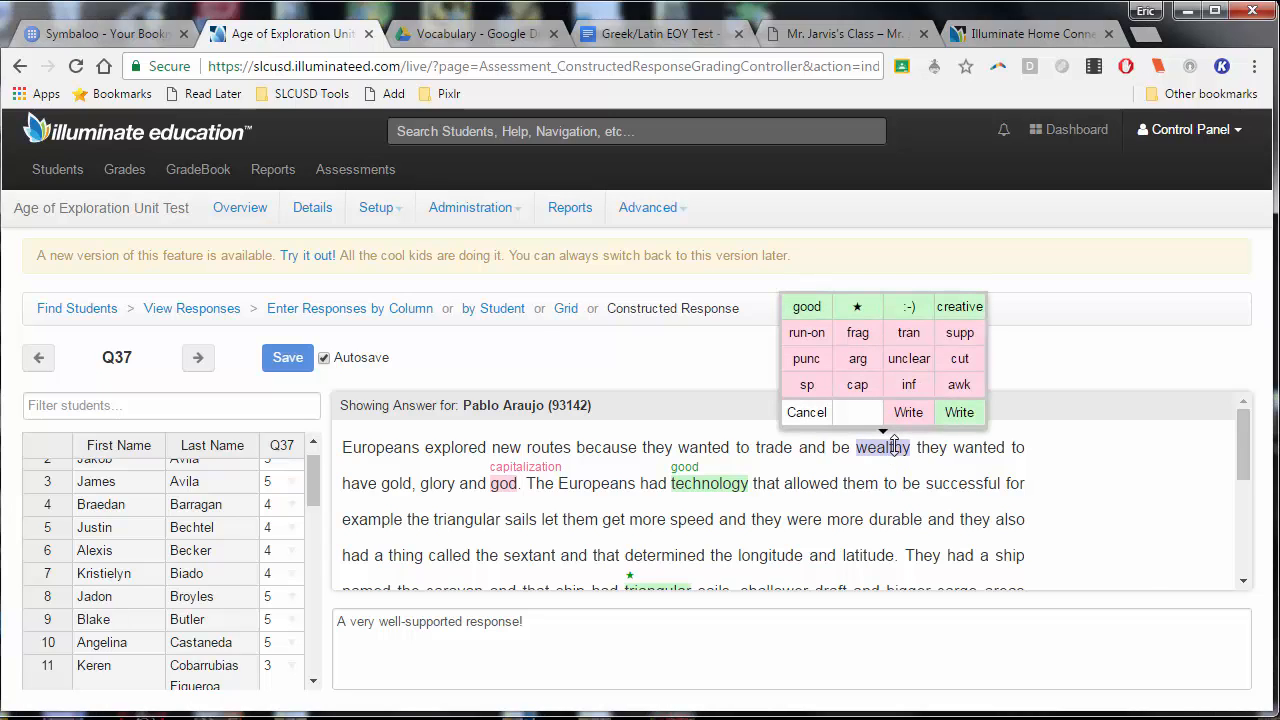
left_click(855, 306)
scroll(774, 466, "down", 2)
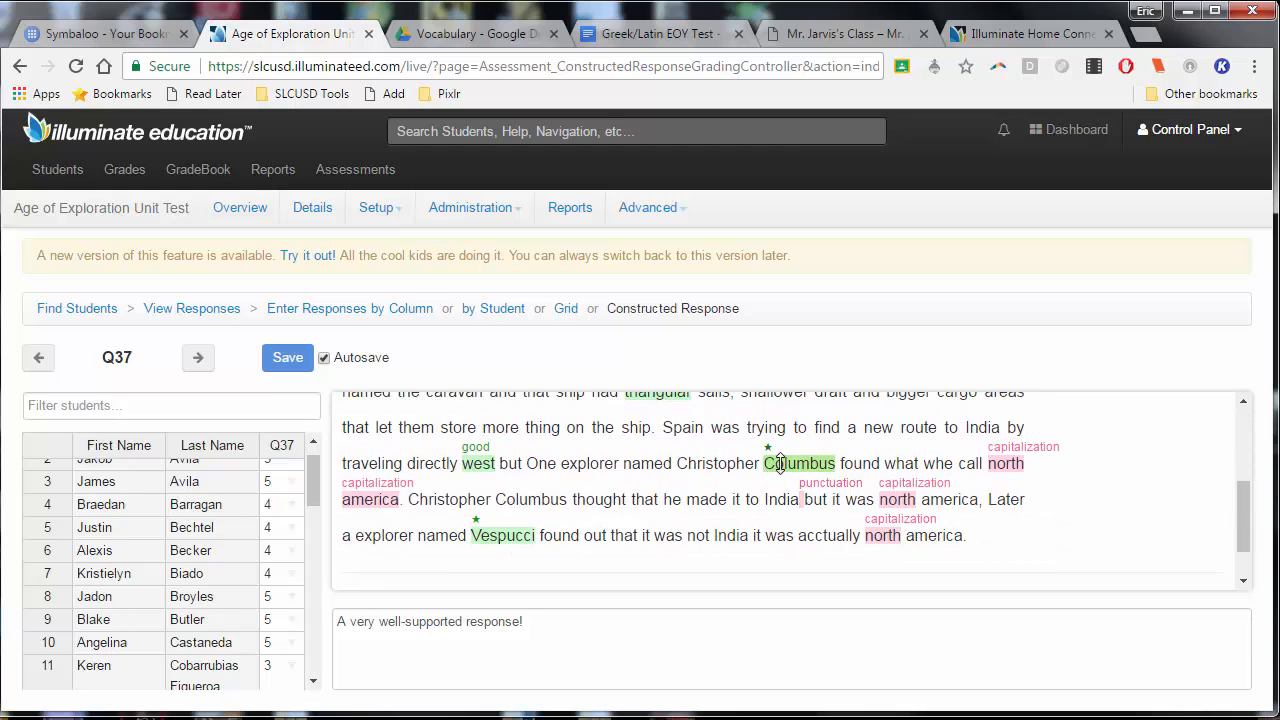
scroll(640, 483, "up", 1)
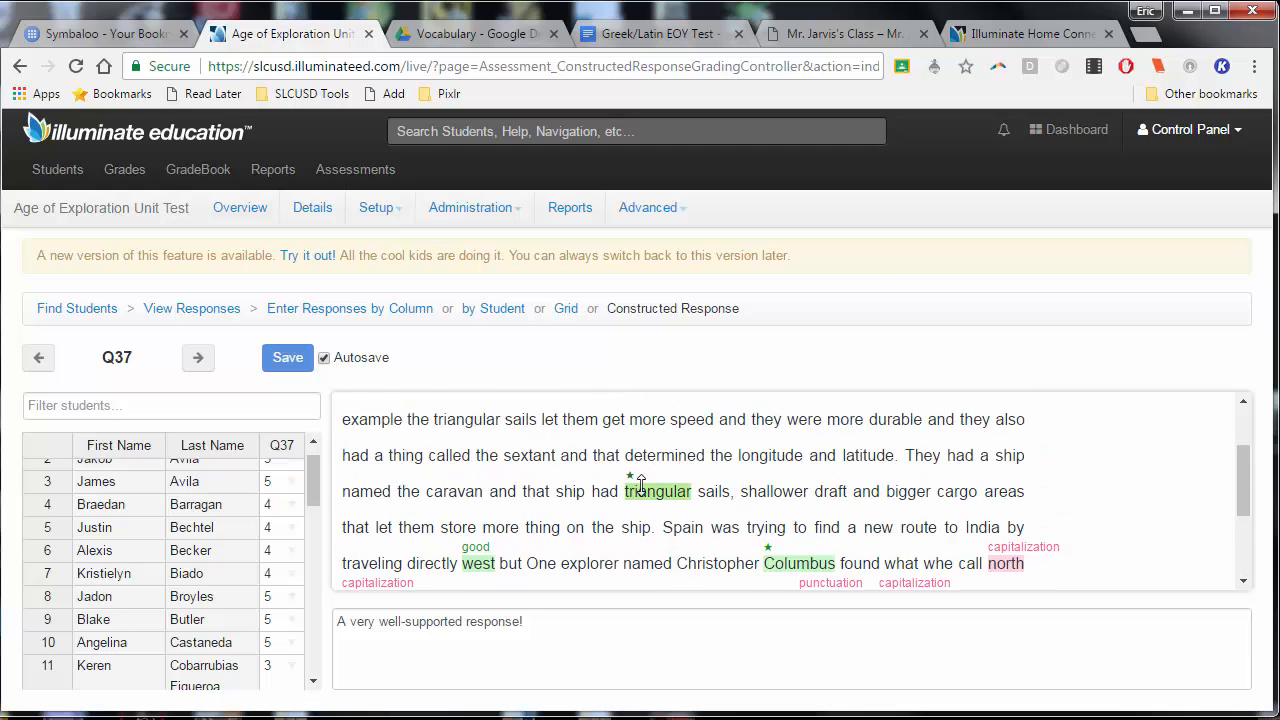
Mark "sextant" with a star and the first "triangular" with a smiley in the first student's Q37 answer
scroll(620, 490, "up", 2)
double_click(529, 555)
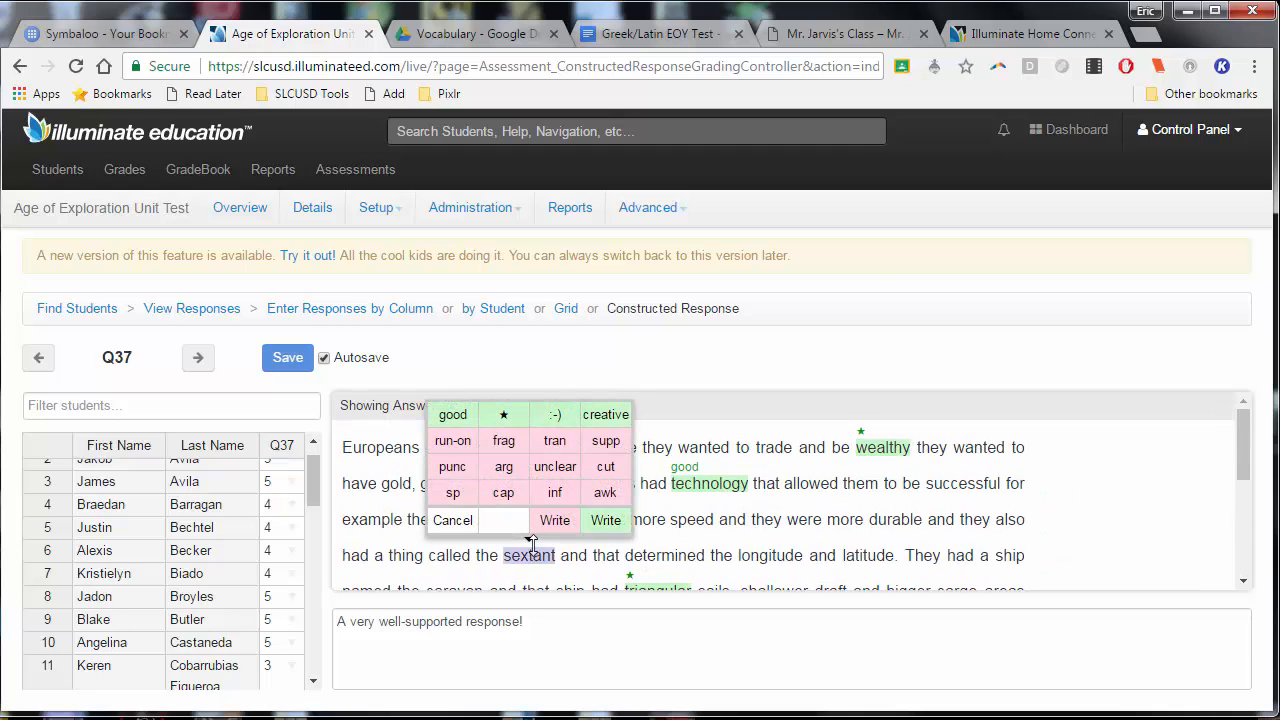
left_click(498, 410)
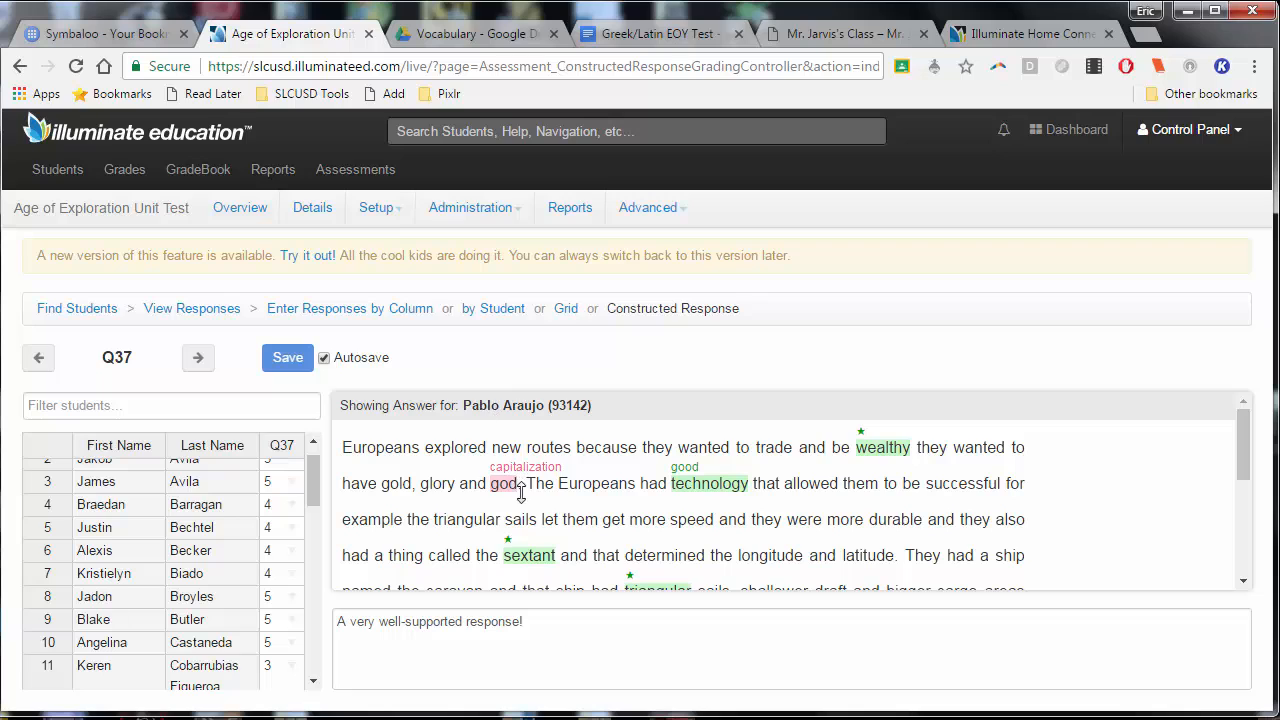
double_click(551, 521)
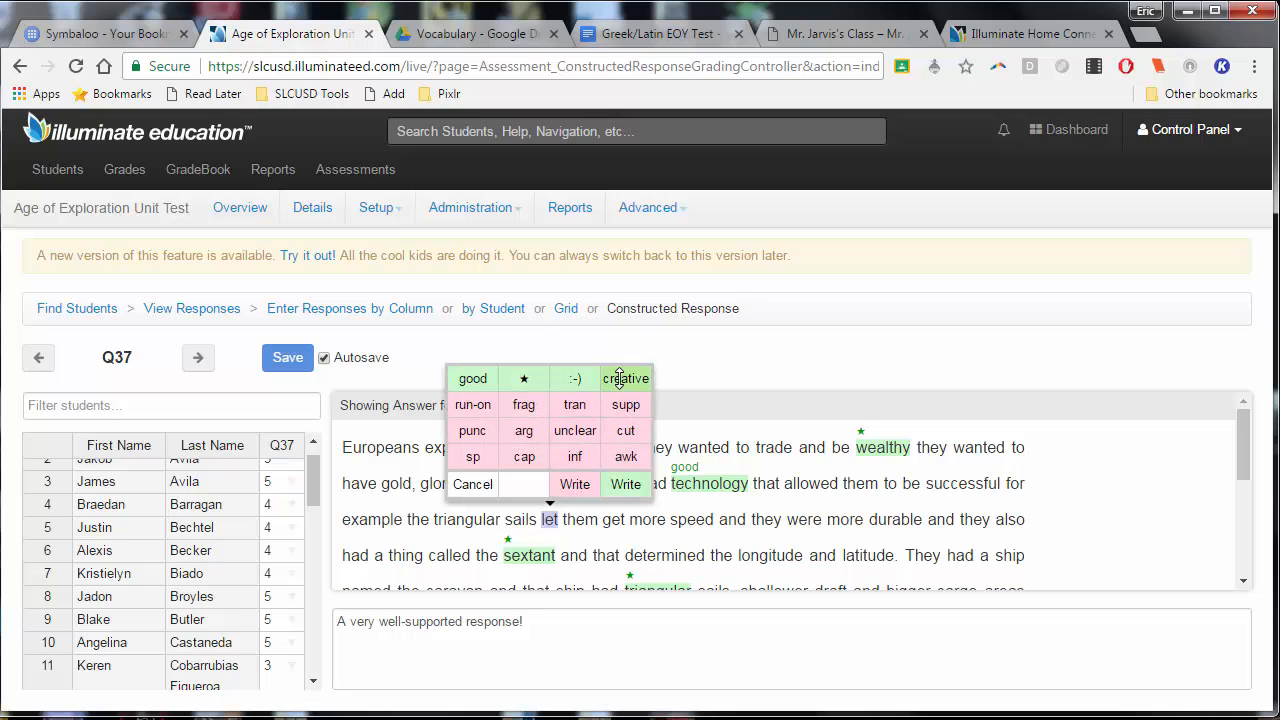
double_click(464, 519)
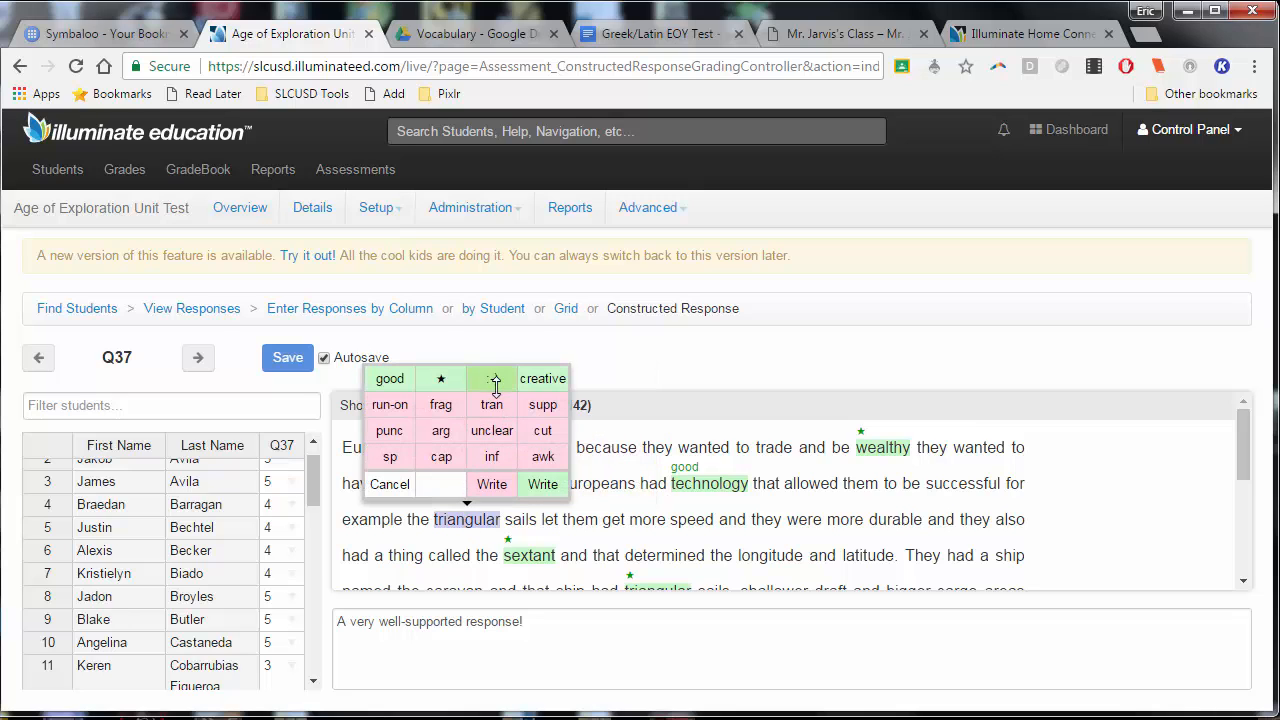
left_click(494, 380)
scroll(612, 430, "down", 5)
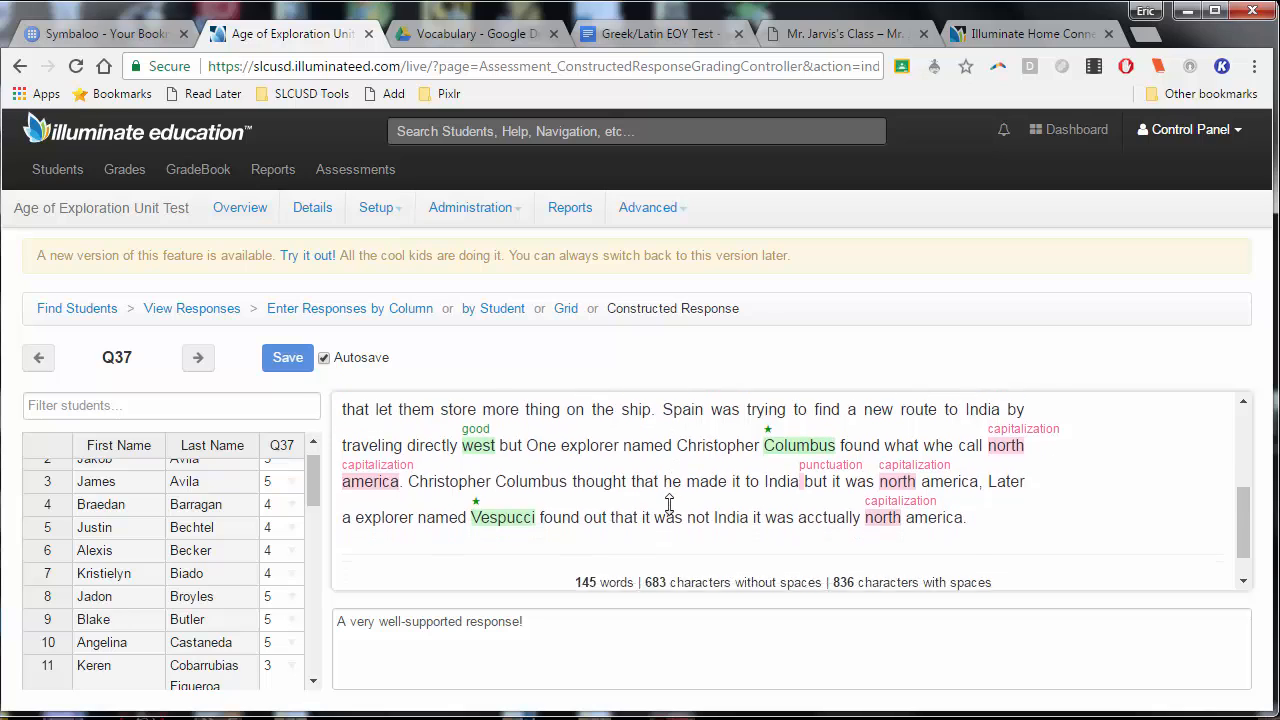
scroll(677, 536, "up", 2)
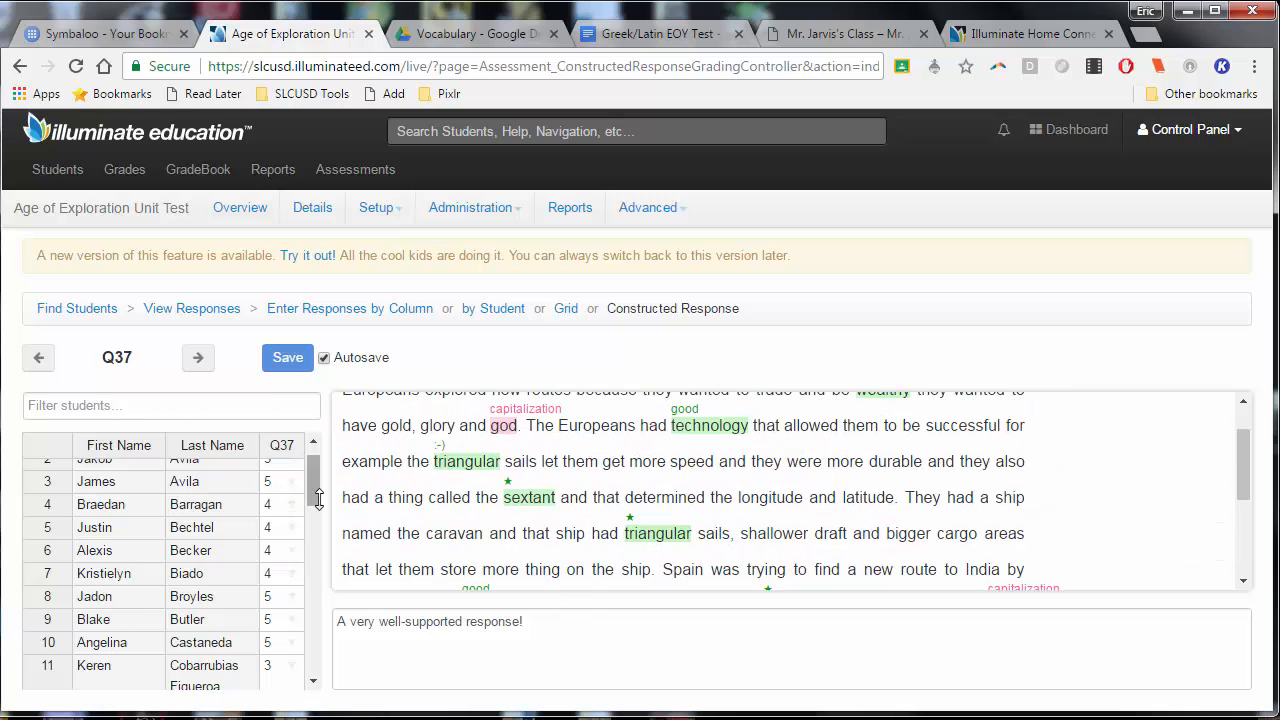
left_click_drag(314, 482, 317, 422)
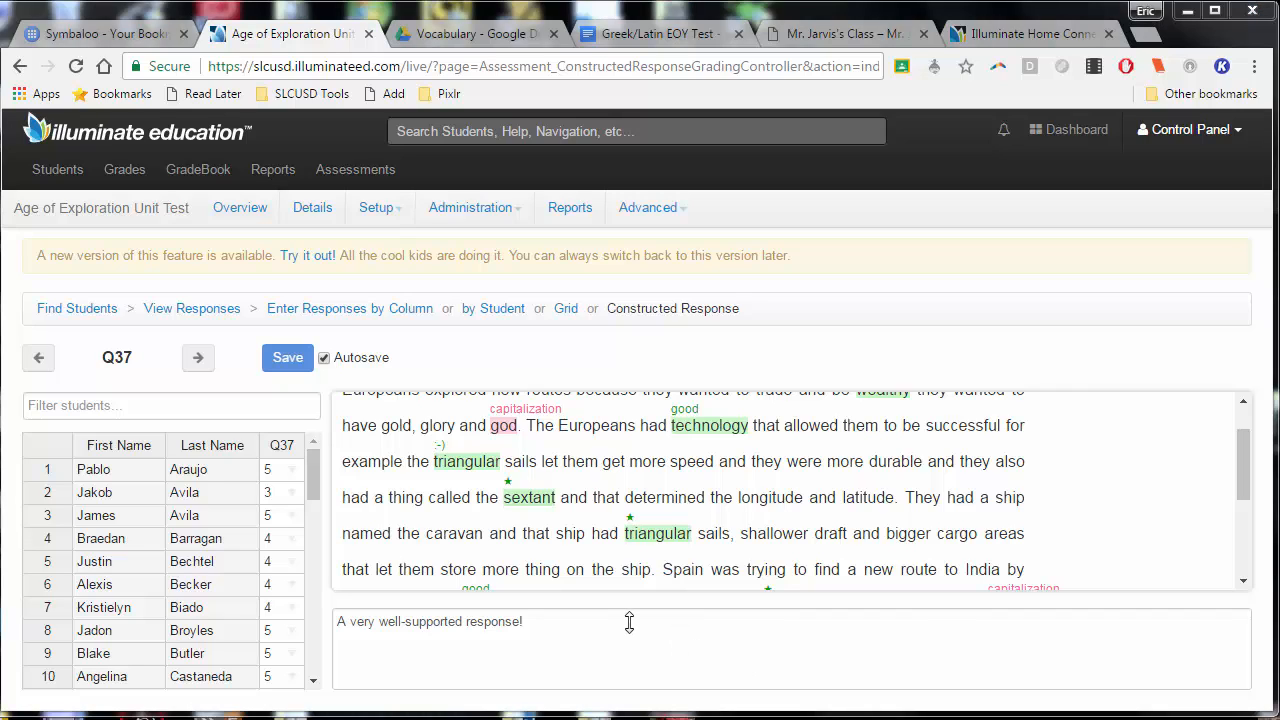
Switch to the Greek/Latin EOY Test document in Google Docs, look through its questions and check the available download formats
left_click(624, 27)
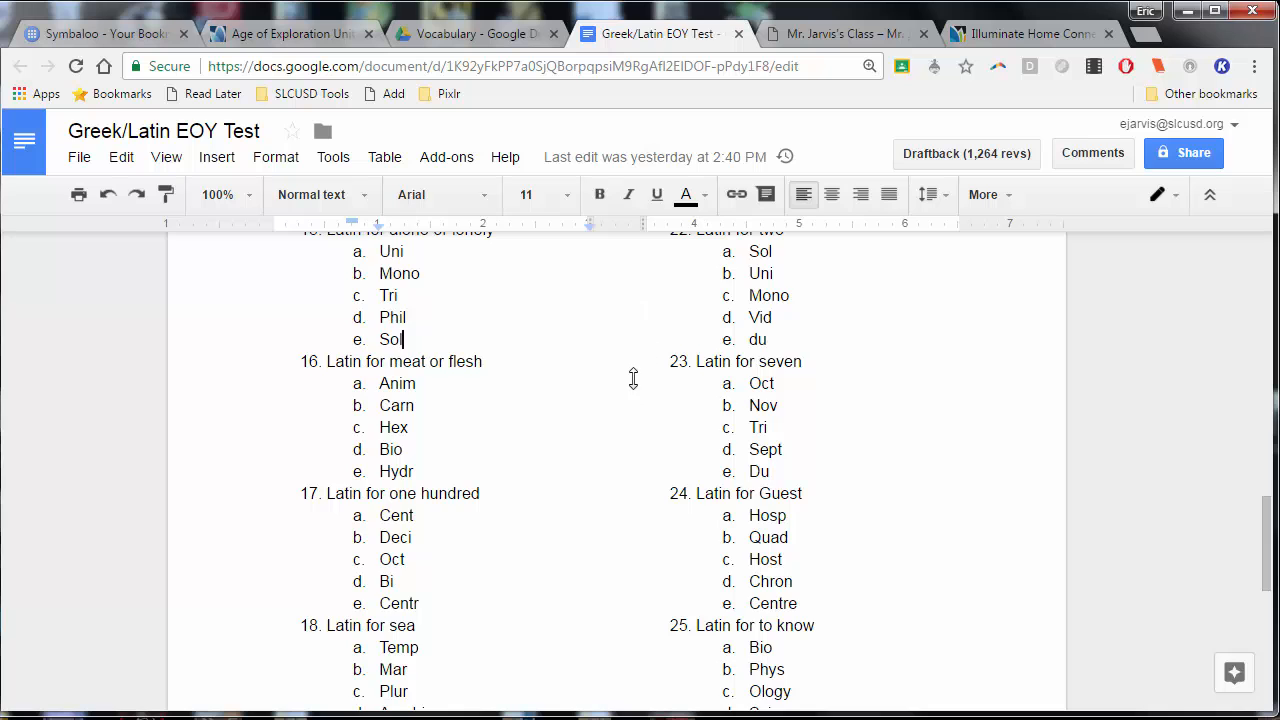
scroll(633, 378, "up", 15)
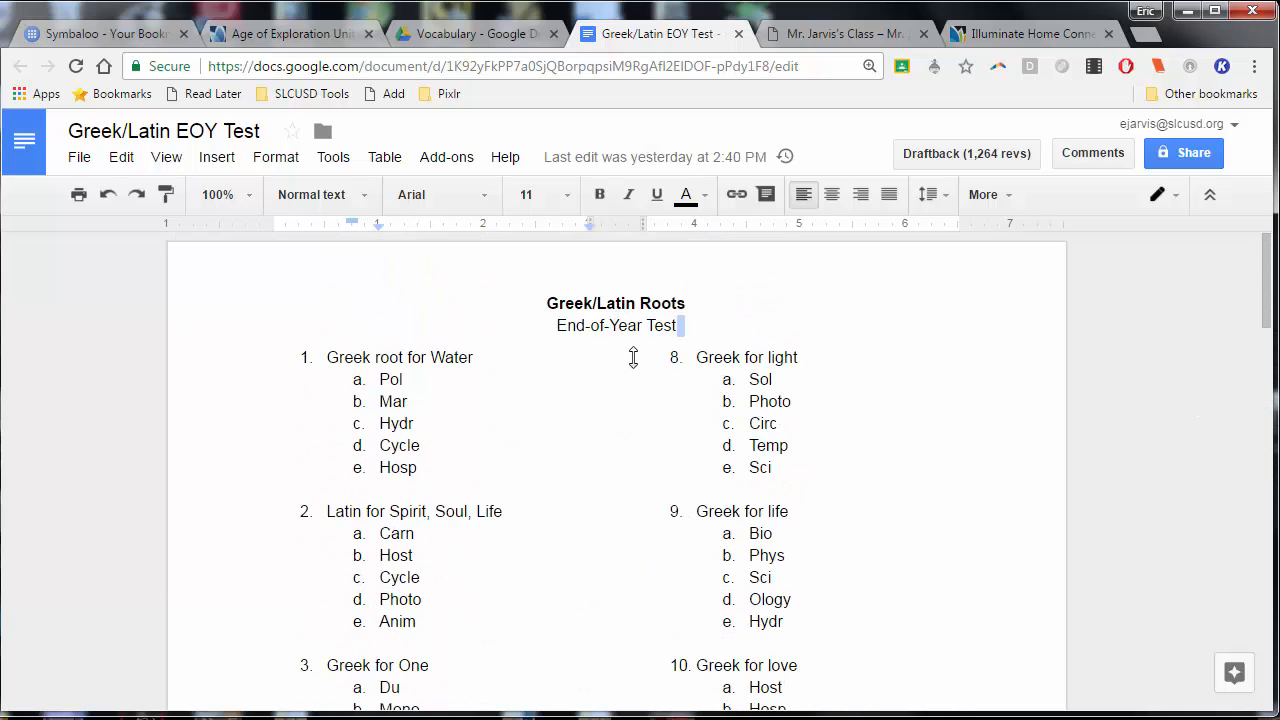
scroll(633, 357, "down", 3)
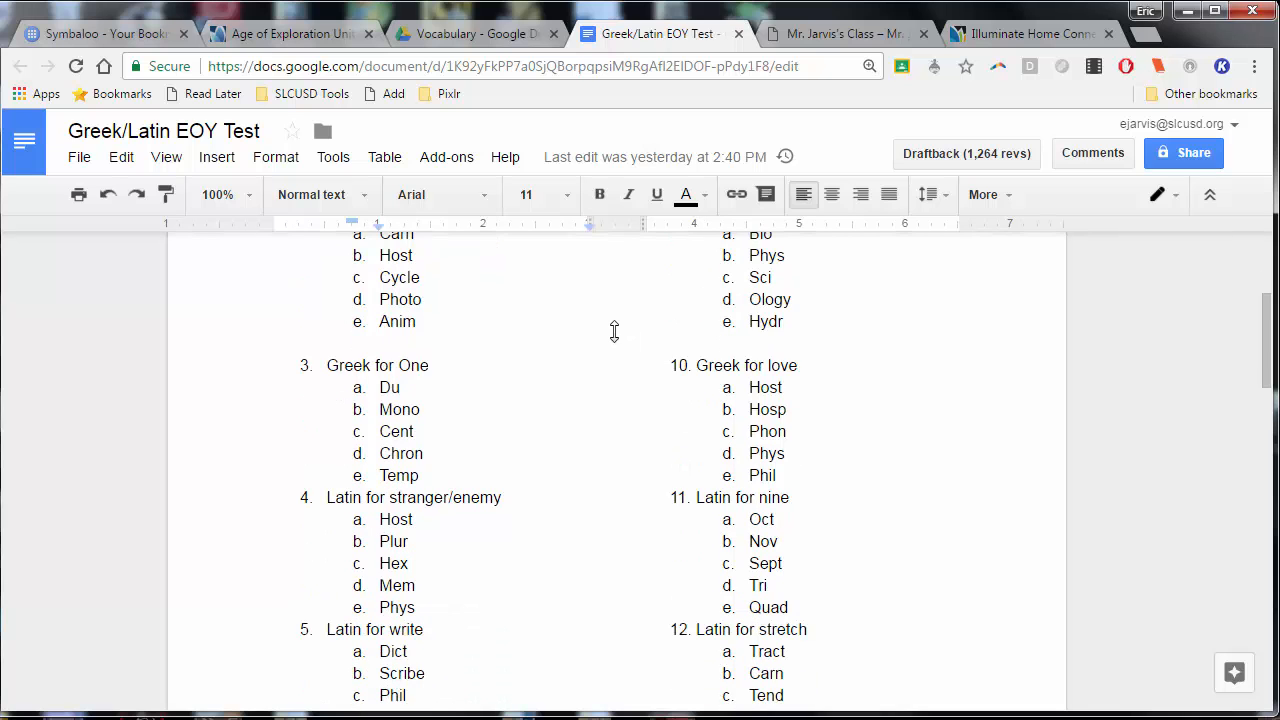
scroll(614, 331, "down", 9)
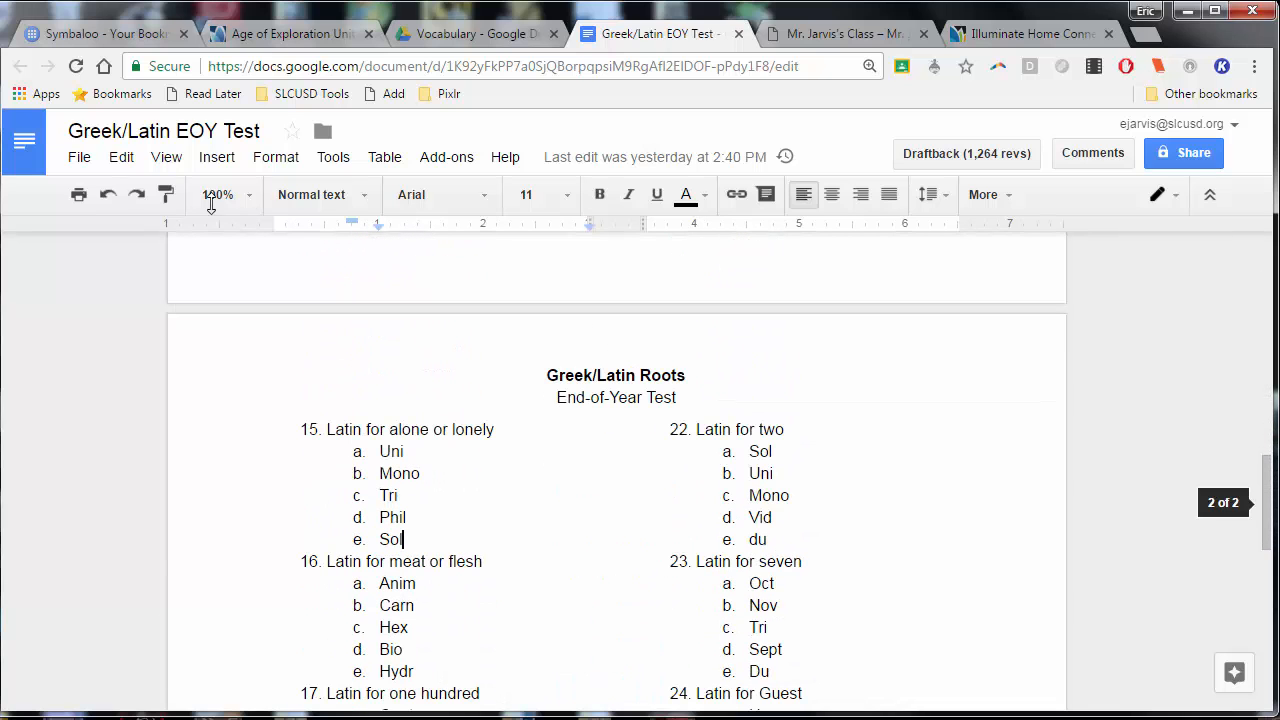
left_click(80, 157)
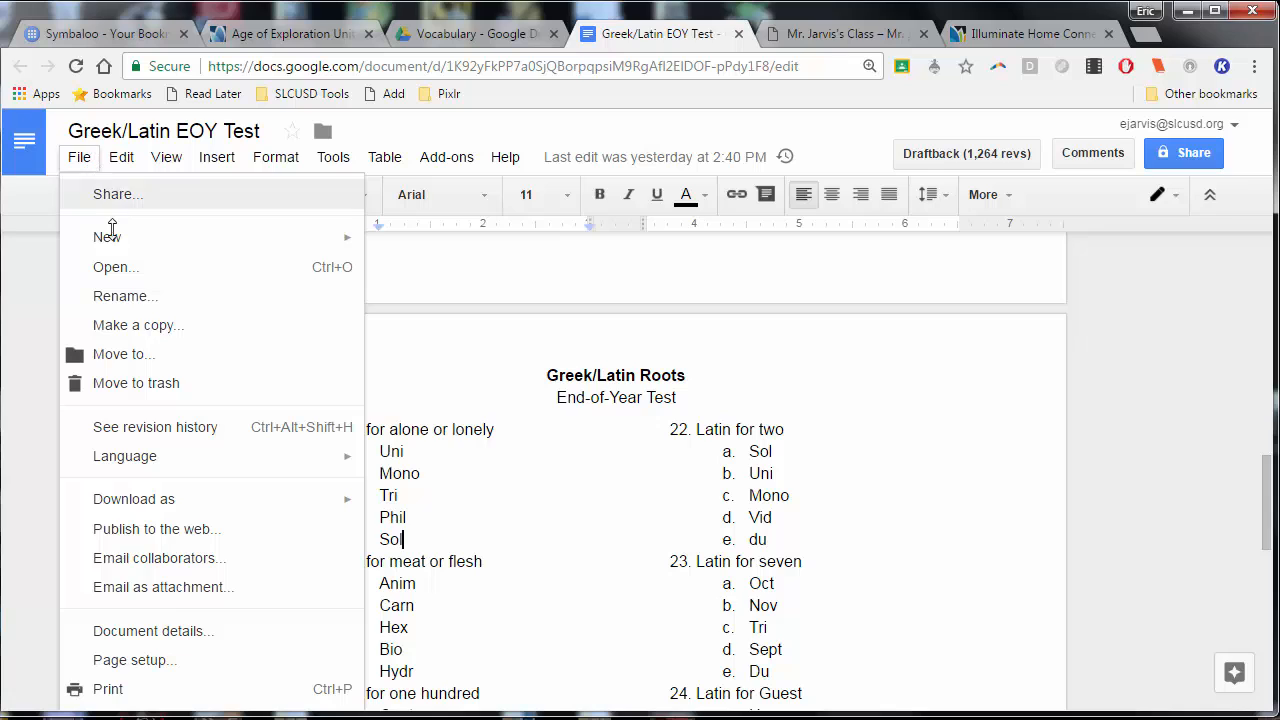
mouse_move(199, 496)
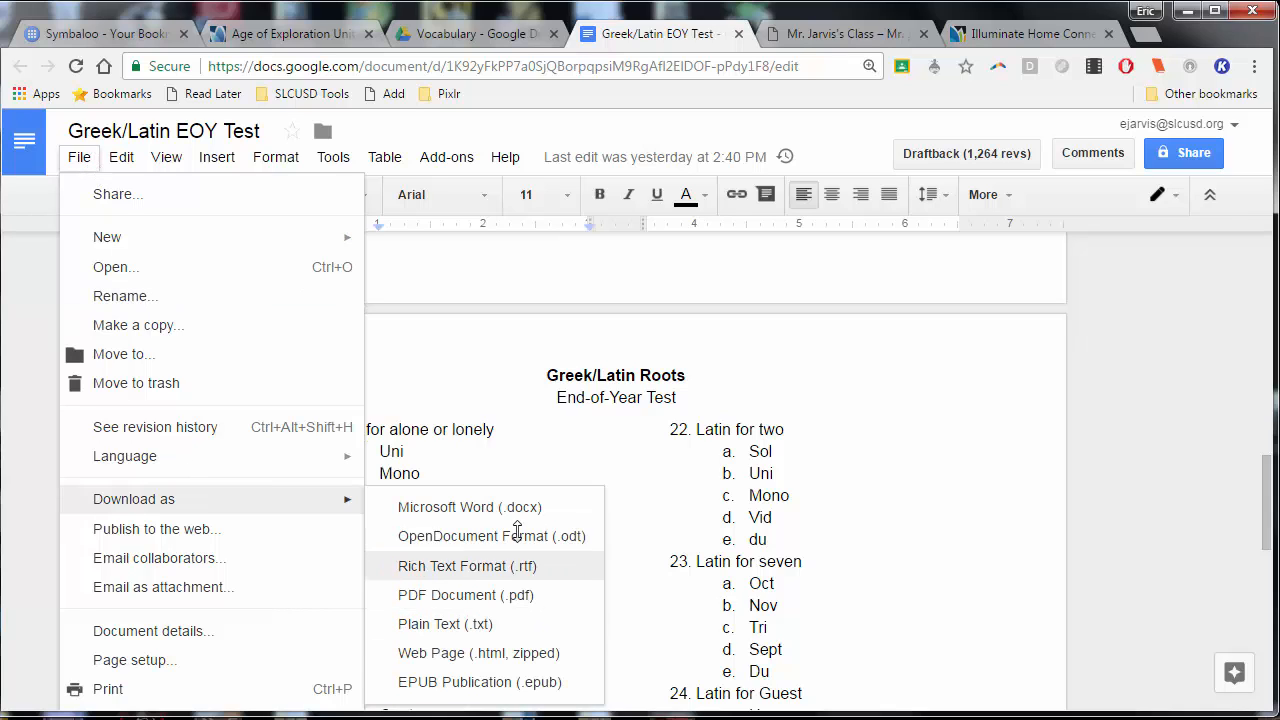
left_click(810, 476)
Return to Illuminate Education and create a new Manual/Hybrid Assessment with 26 questions
left_click(306, 30)
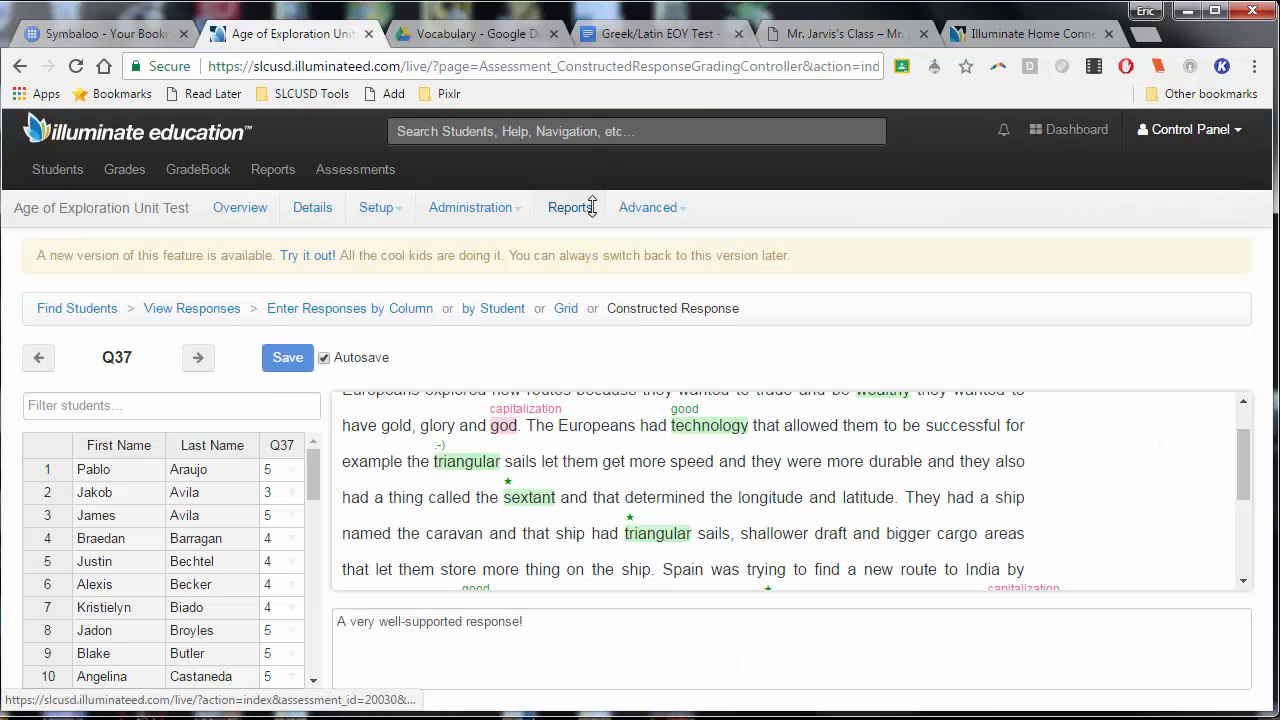
mouse_move(375, 177)
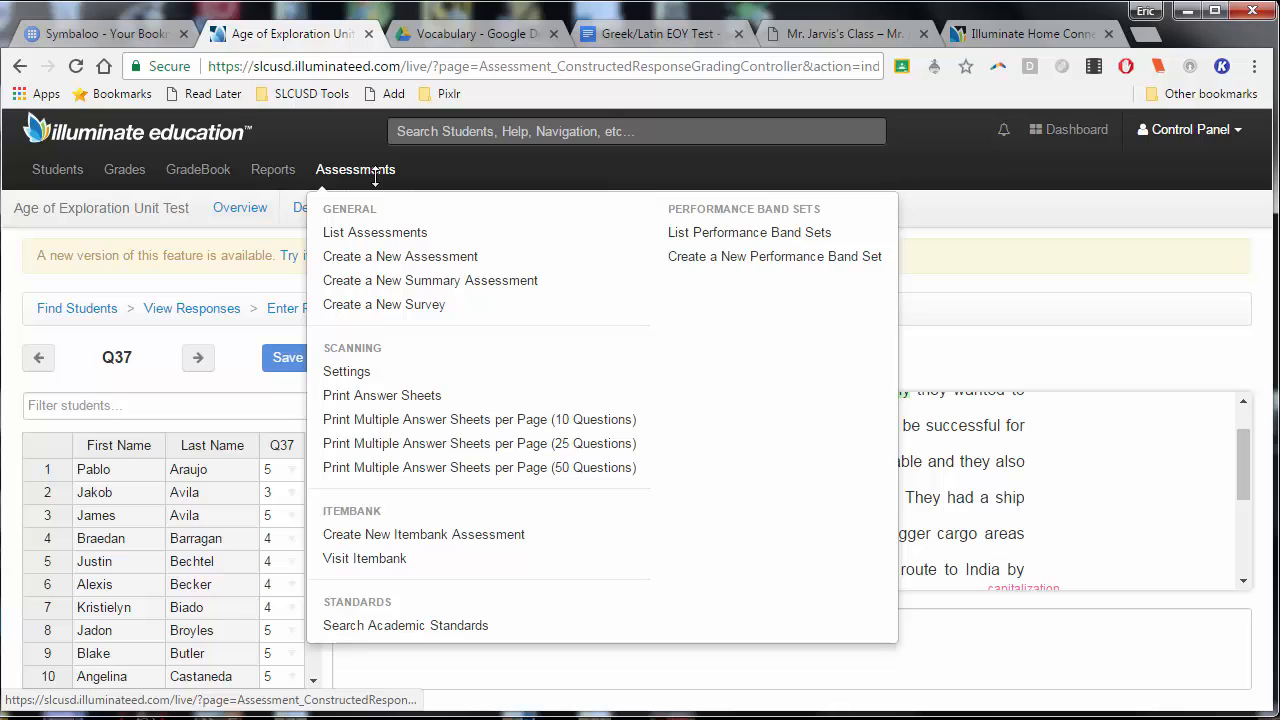
left_click(400, 257)
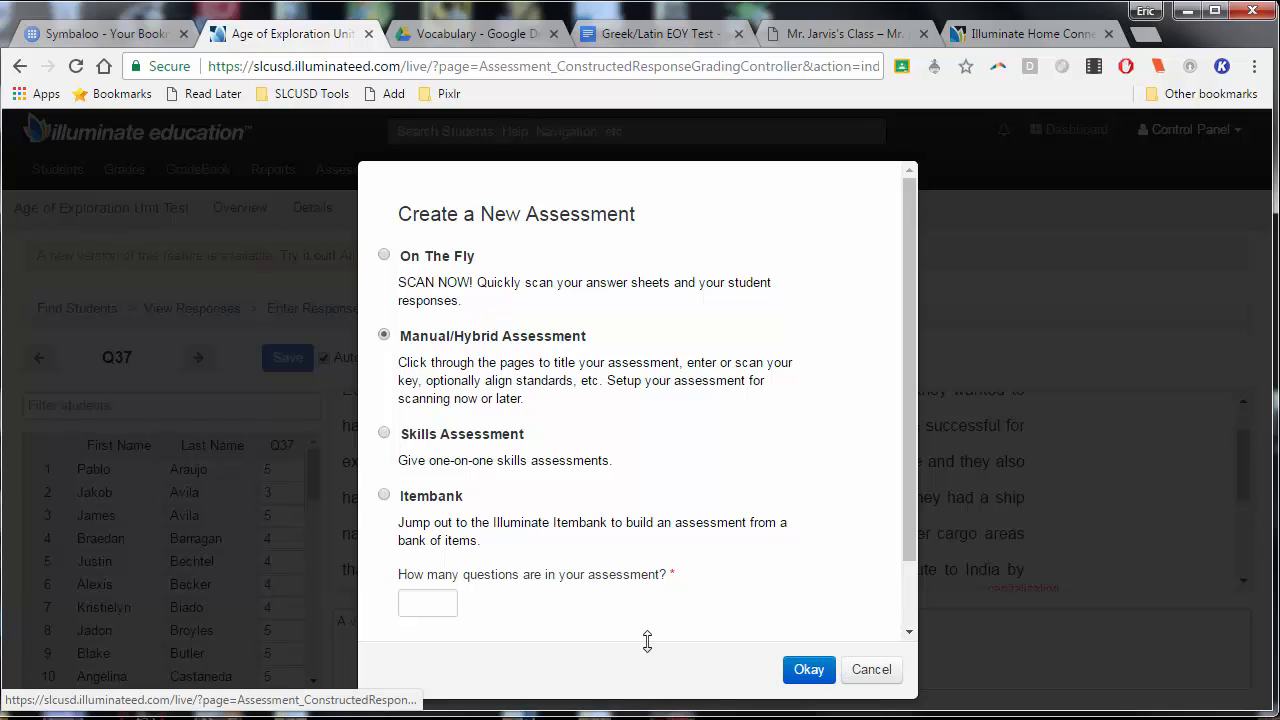
left_click(437, 604)
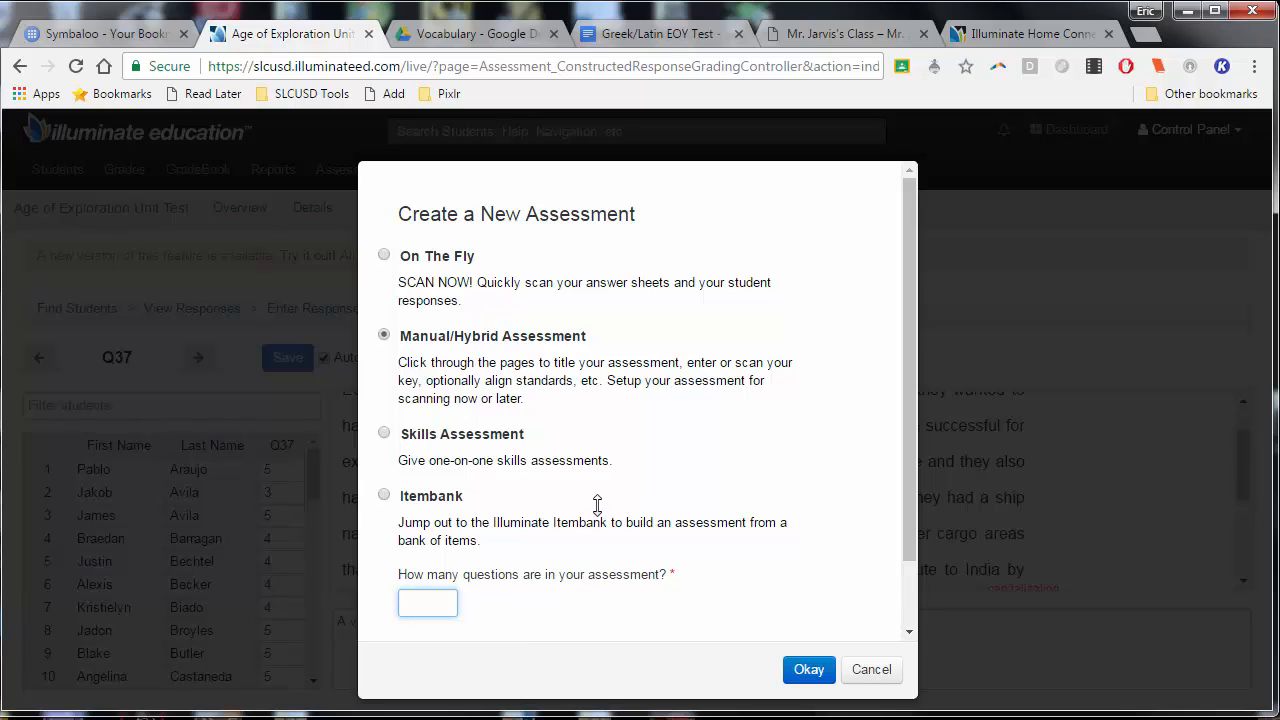
type("2")
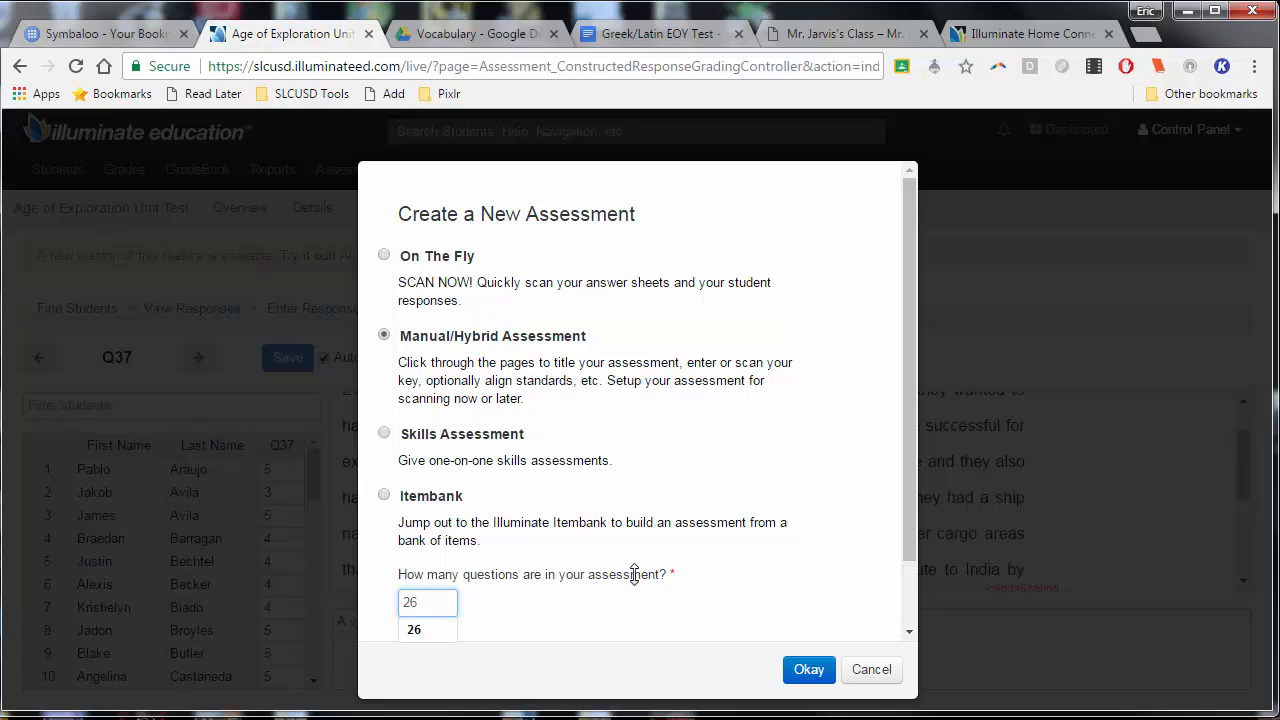
type("6")
left_click(634, 576)
left_click(809, 669)
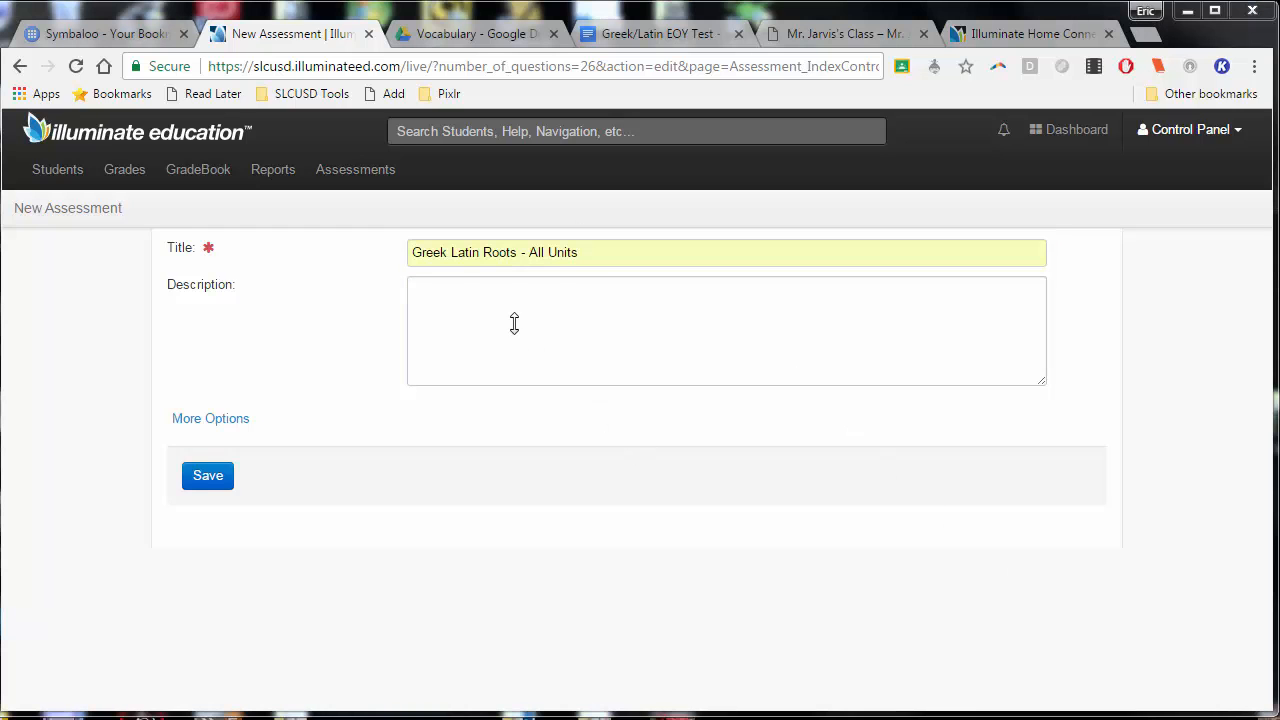
Set the subject to English Language Arts and the grade level to 7 for "Greek Latin Roots - All Units", and save the assessment
left_click(232, 418)
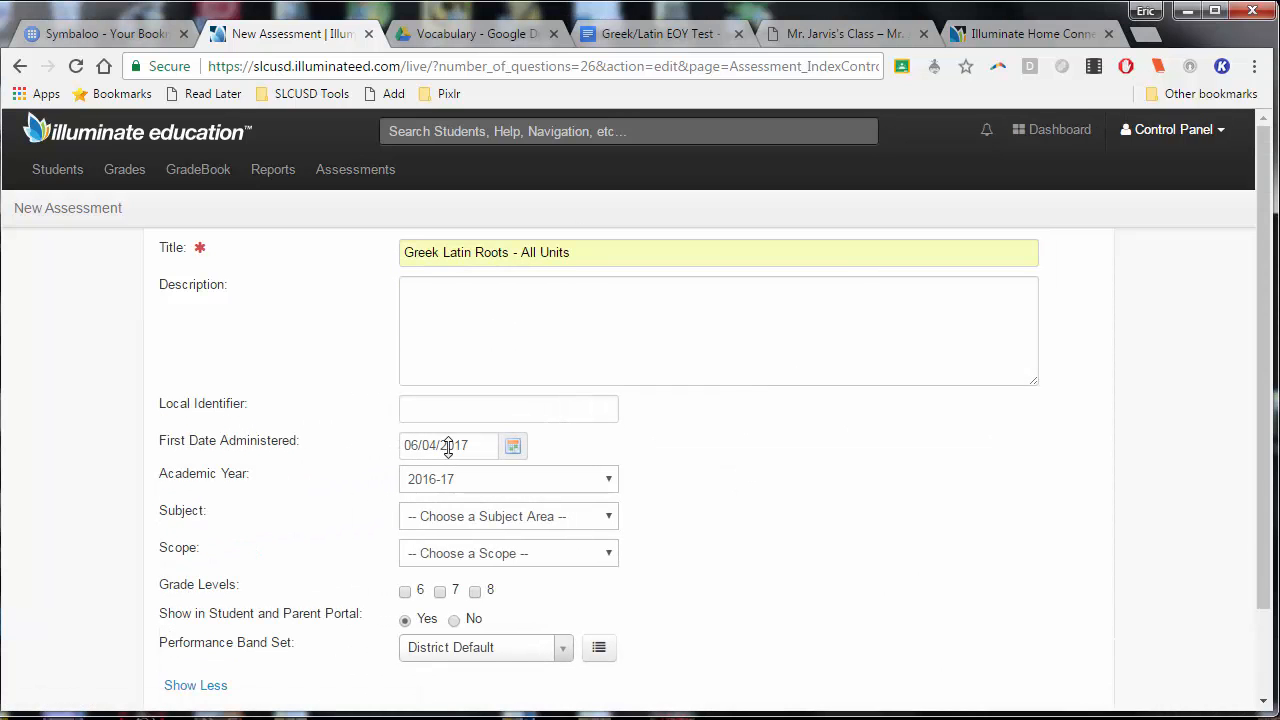
left_click(453, 518)
left_click(457, 553)
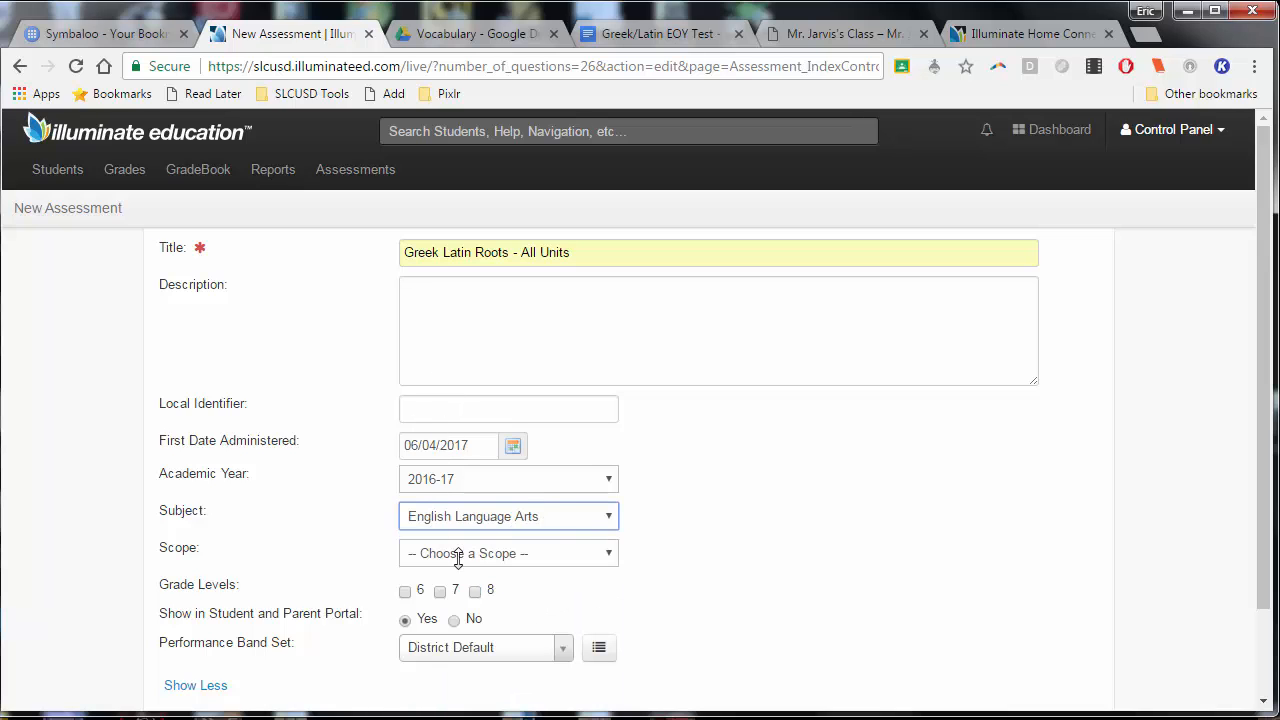
left_click(440, 592)
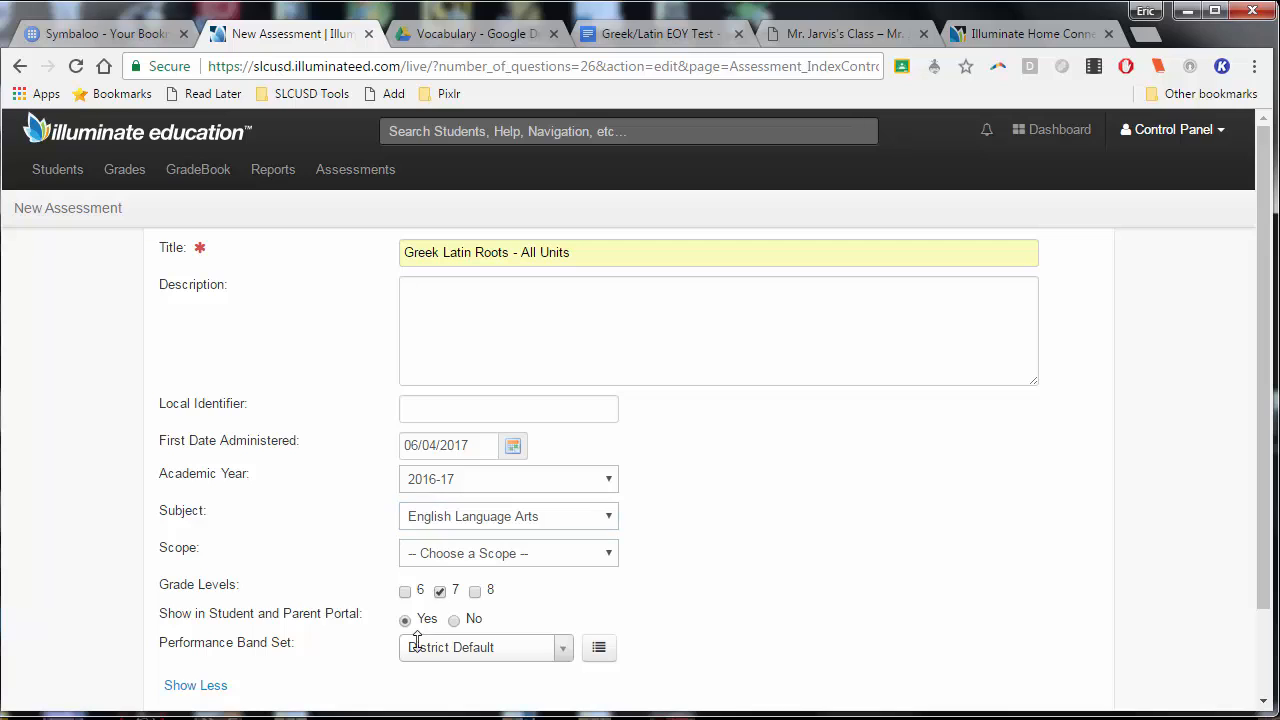
scroll(705, 538, "down", 2)
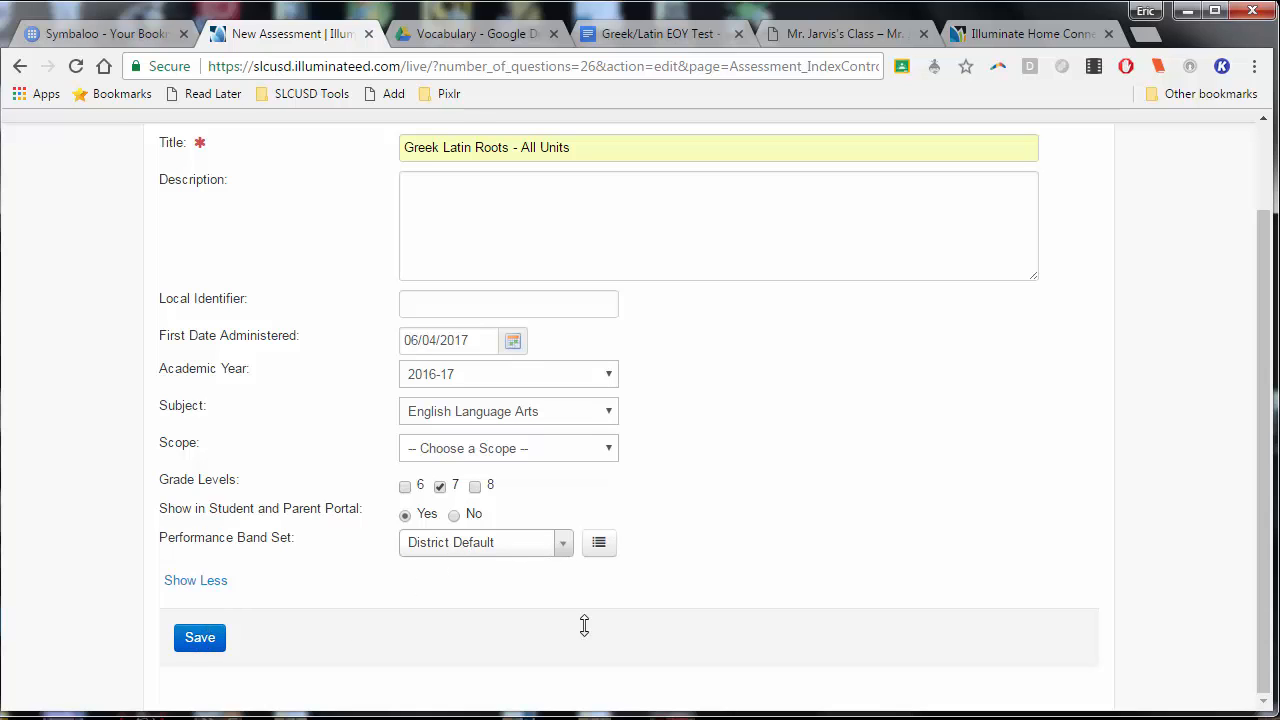
scroll(763, 540, "up", 1)
scroll(763, 543, "down", 1)
scroll(749, 543, "up", 1)
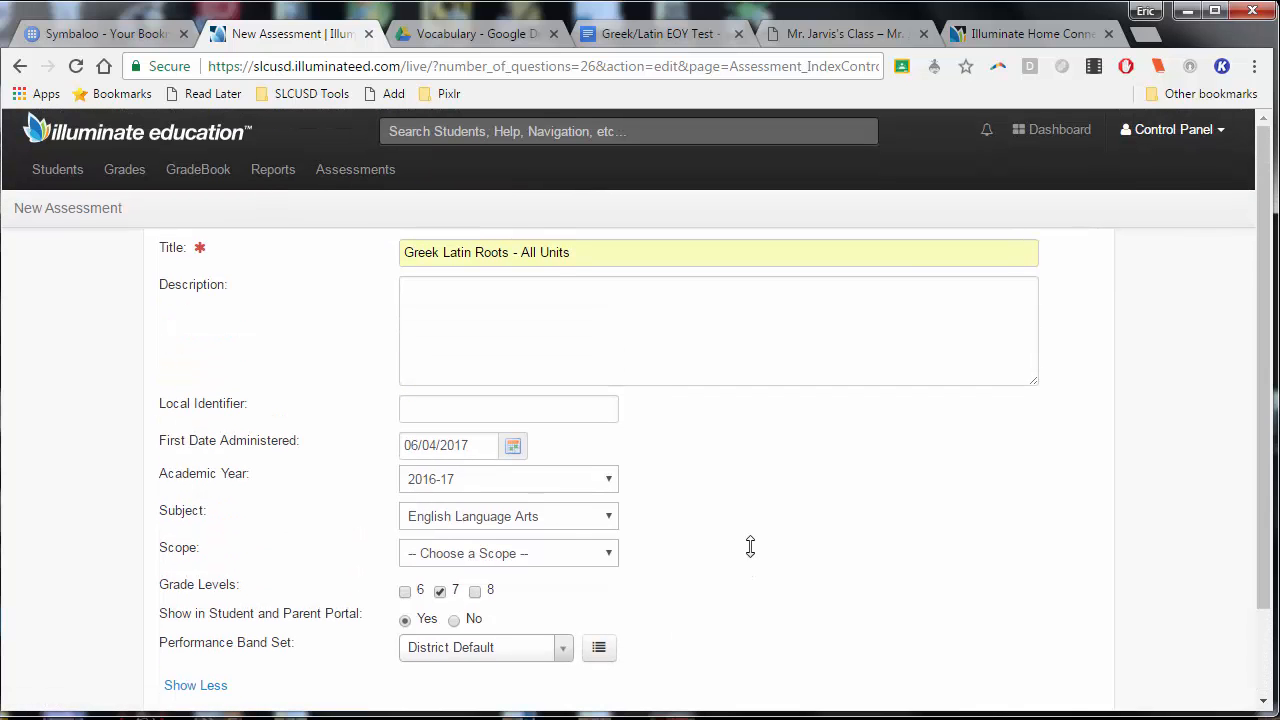
scroll(749, 543, "down", 1)
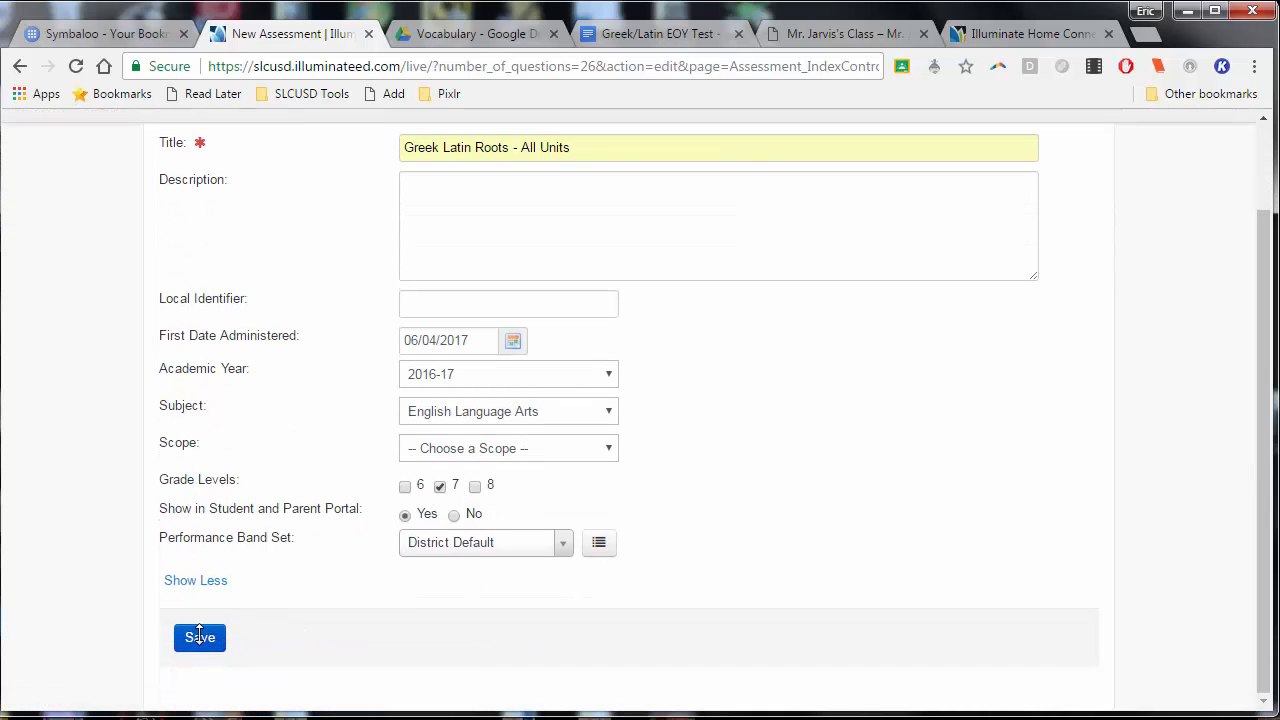
scroll(899, 566, "up", 1)
scroll(670, 472, "down", 1)
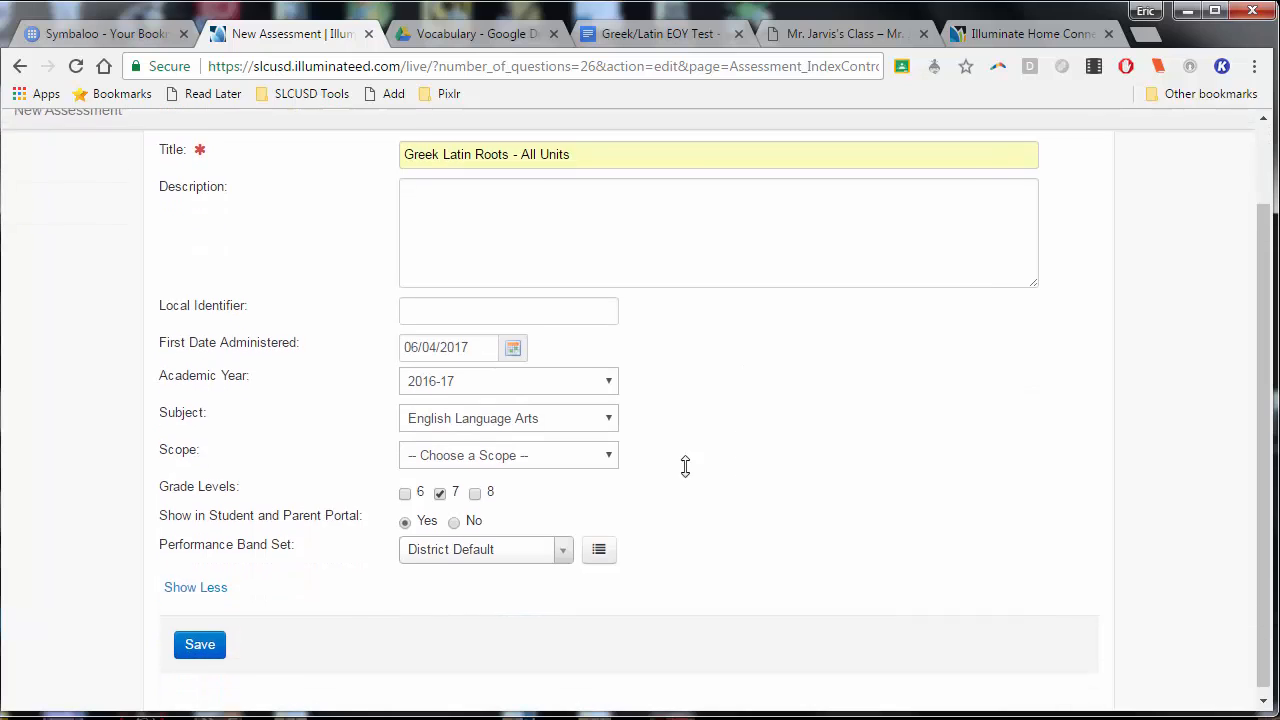
left_click(208, 633)
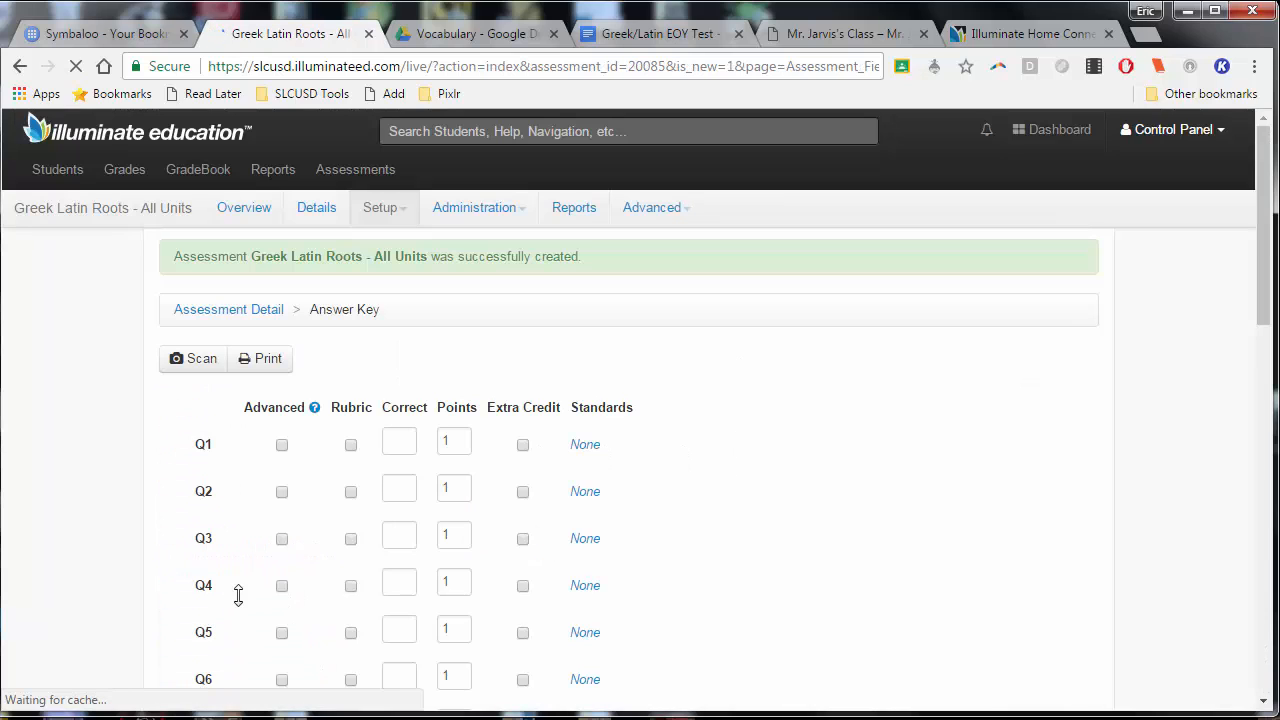
Enter the first correct answers in the answer key: C for Q1, E for Q2 and B for Q3
scroll(760, 385, "down", 7)
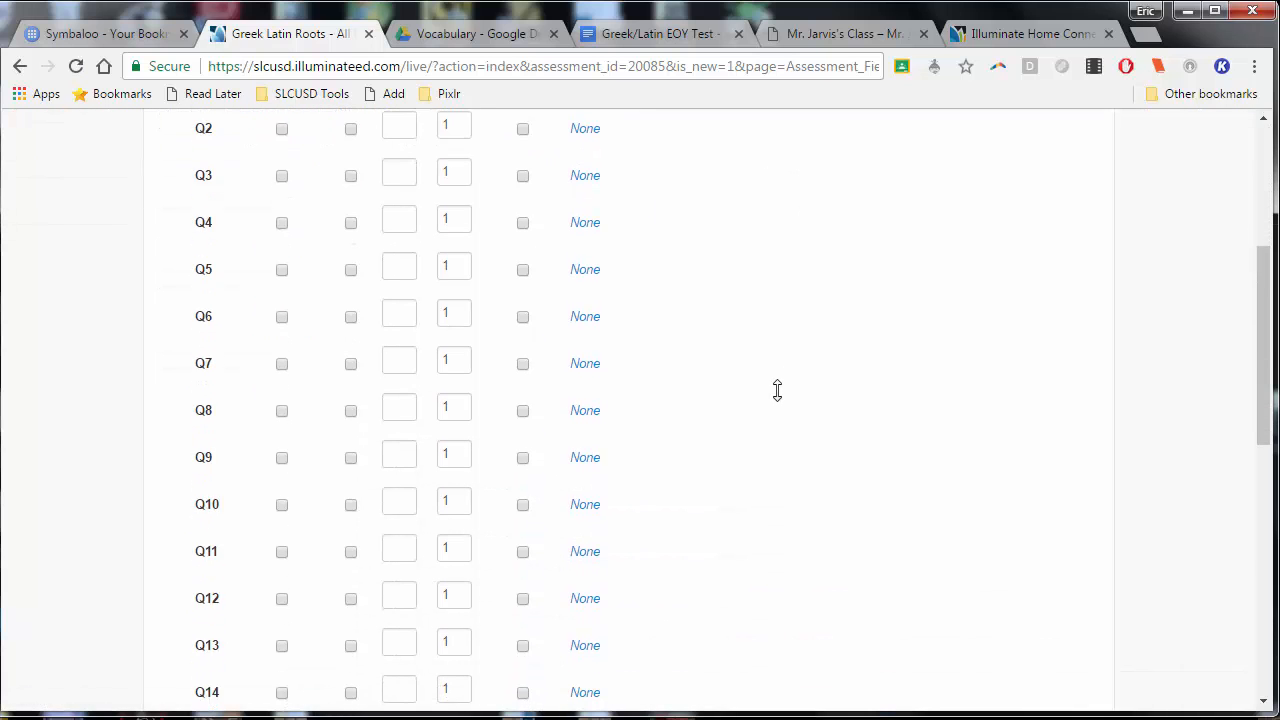
scroll(774, 394, "down", 3)
scroll(771, 391, "up", 10)
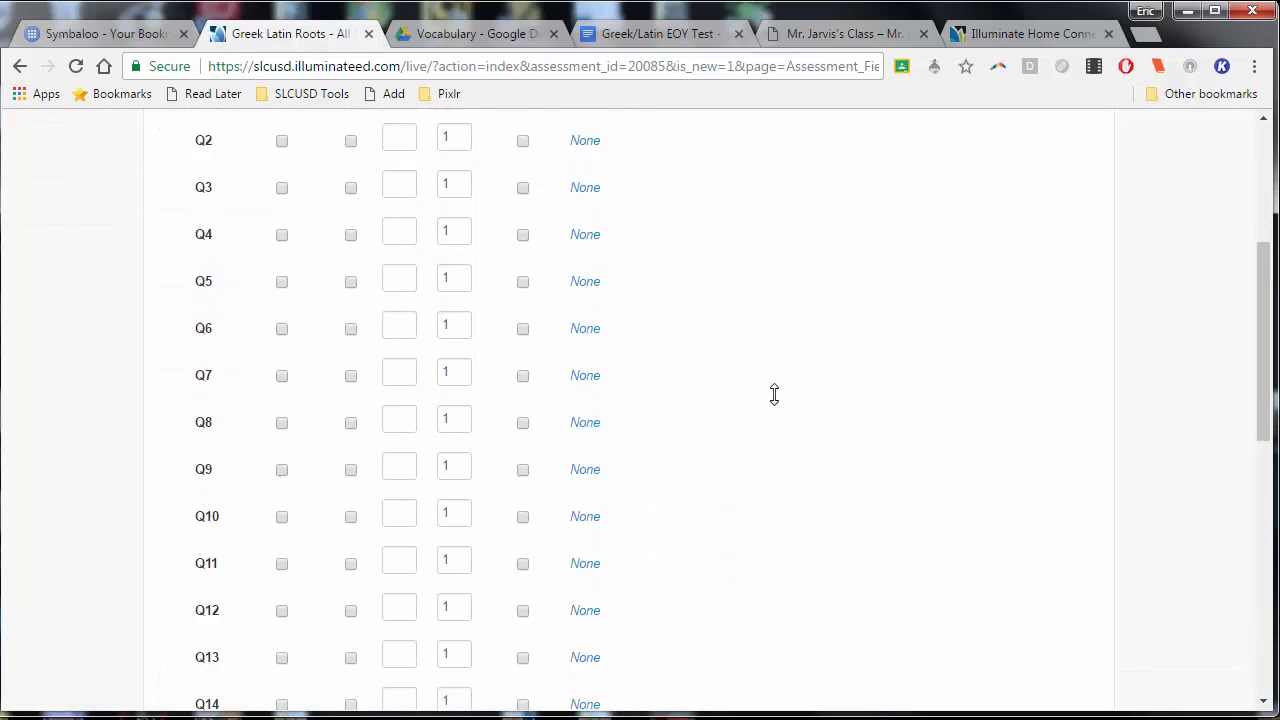
left_click(398, 437)
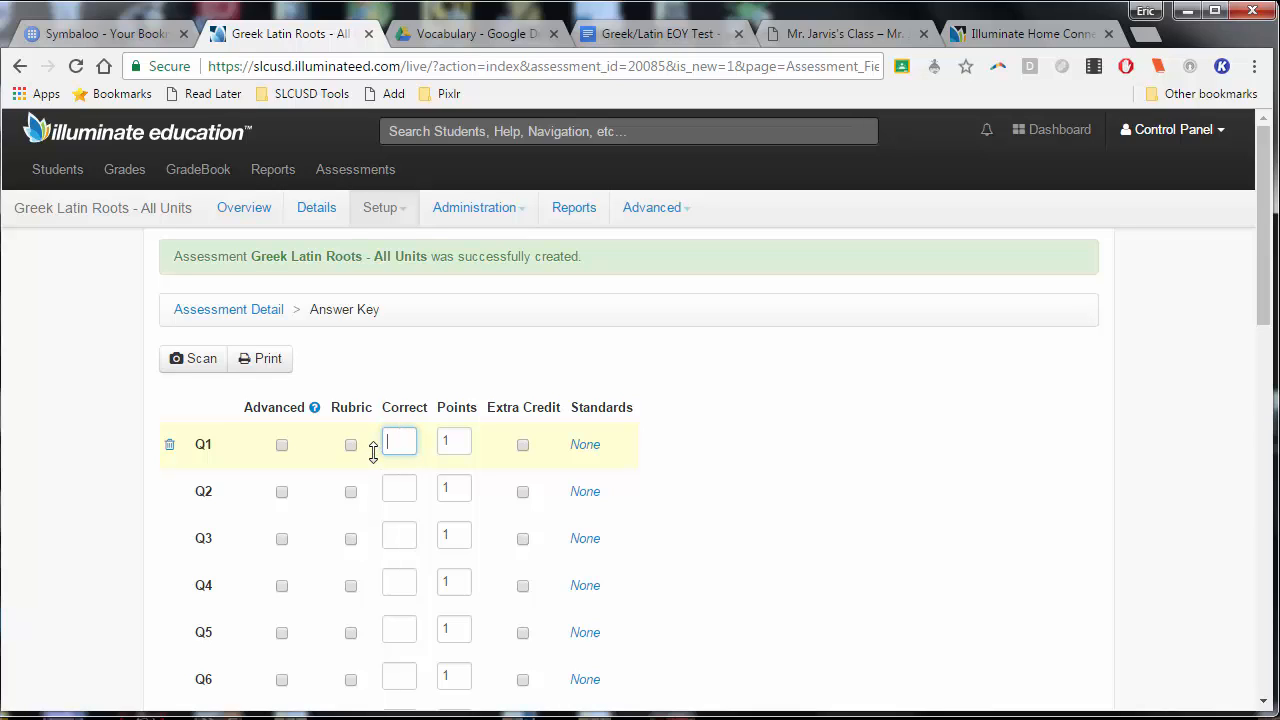
type("C")
left_click(397, 497)
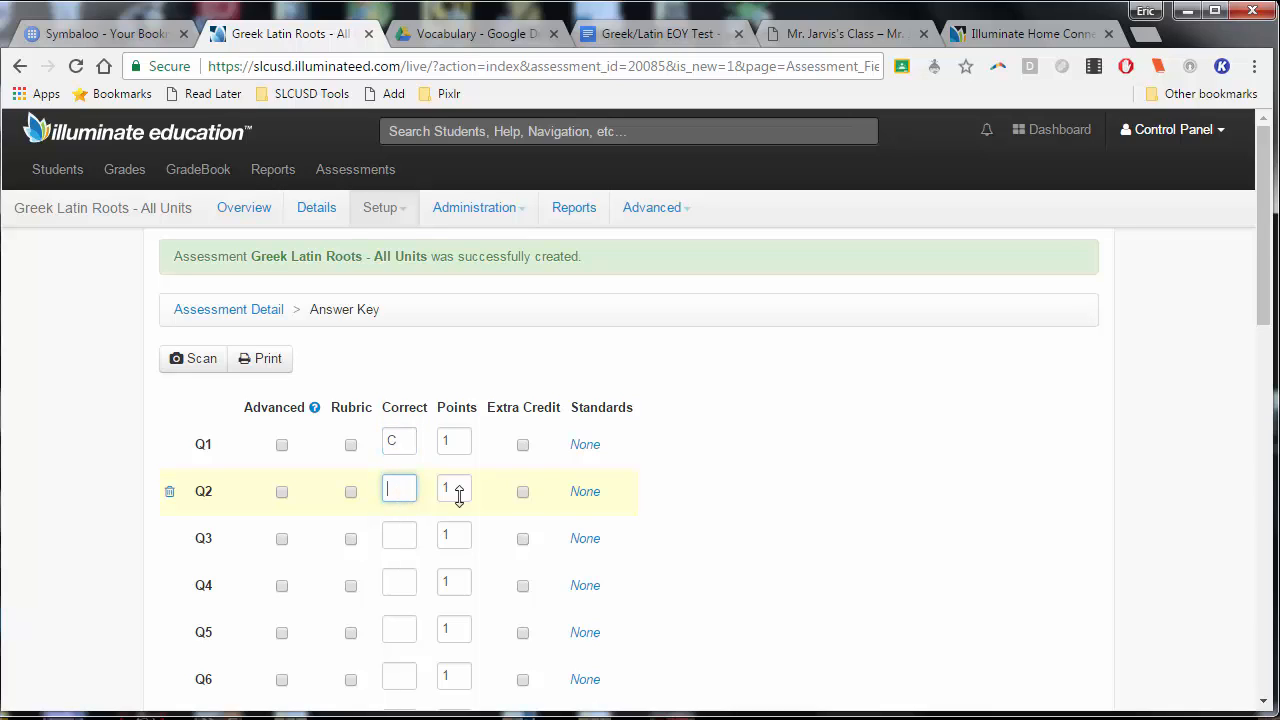
type("E")
left_click(407, 536)
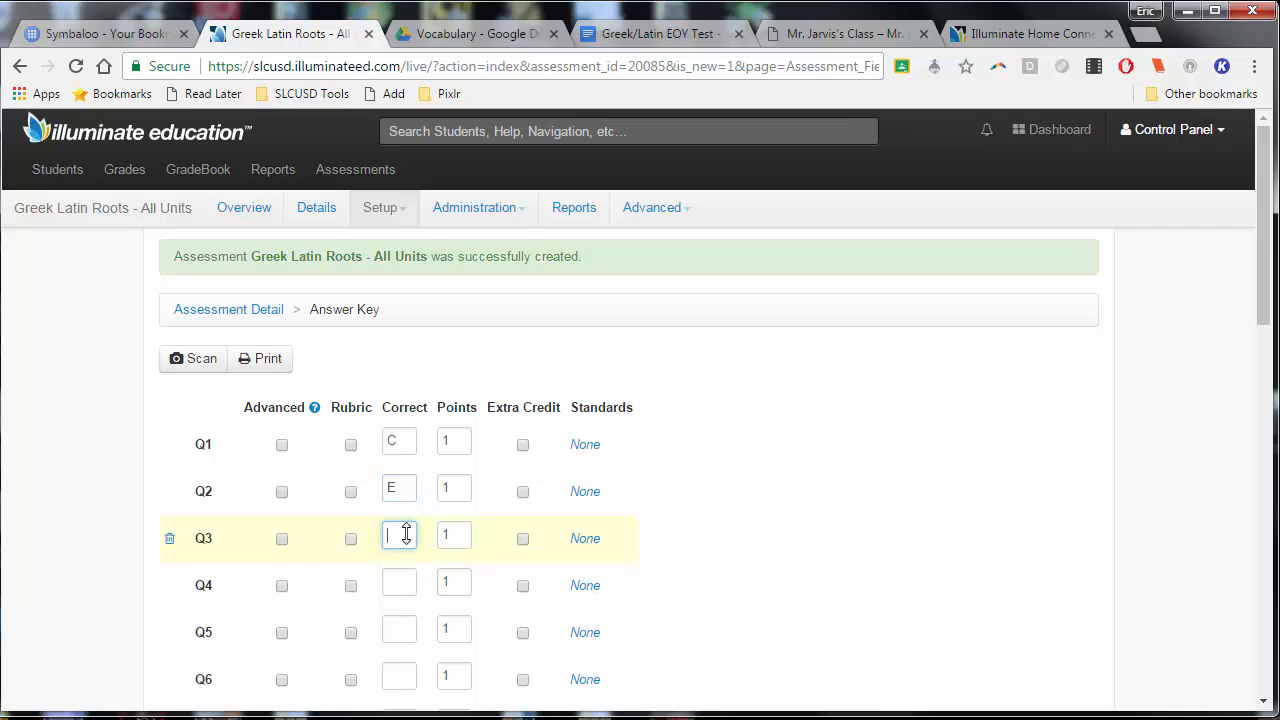
type("B")
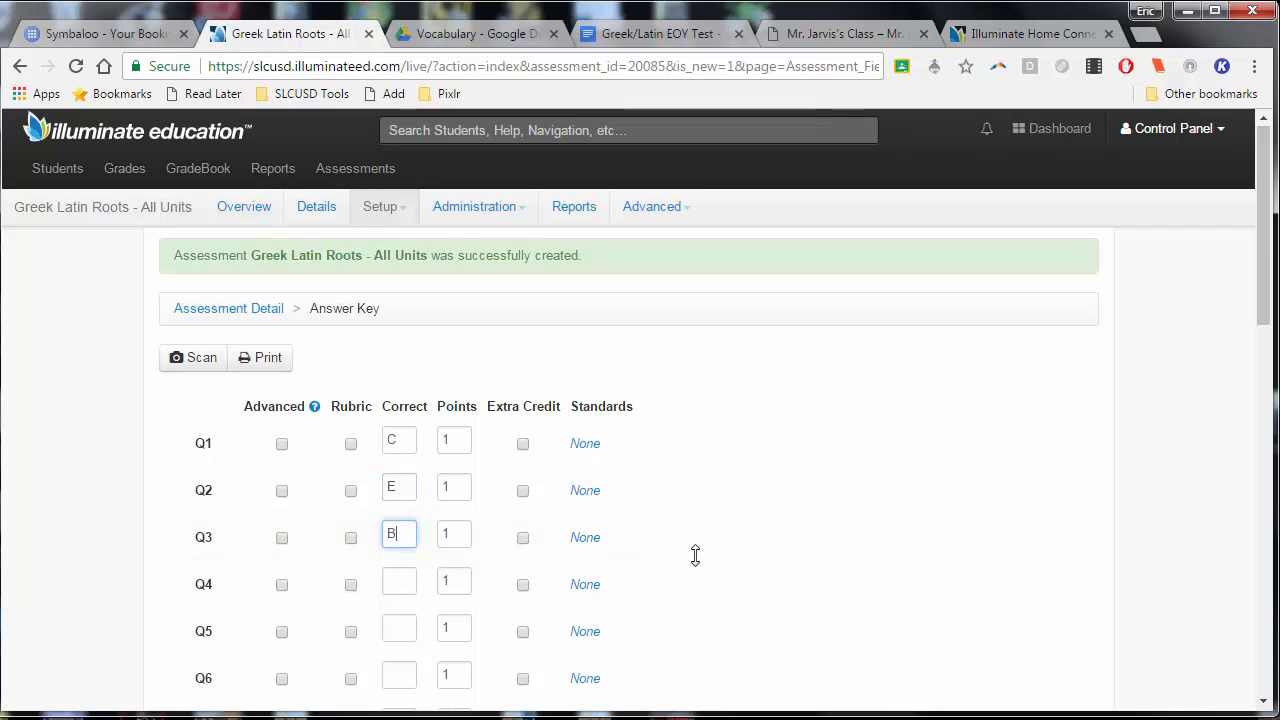
Set Q26, the last question in the answer key, to be scored with a rubric
scroll(694, 554, "down", 2)
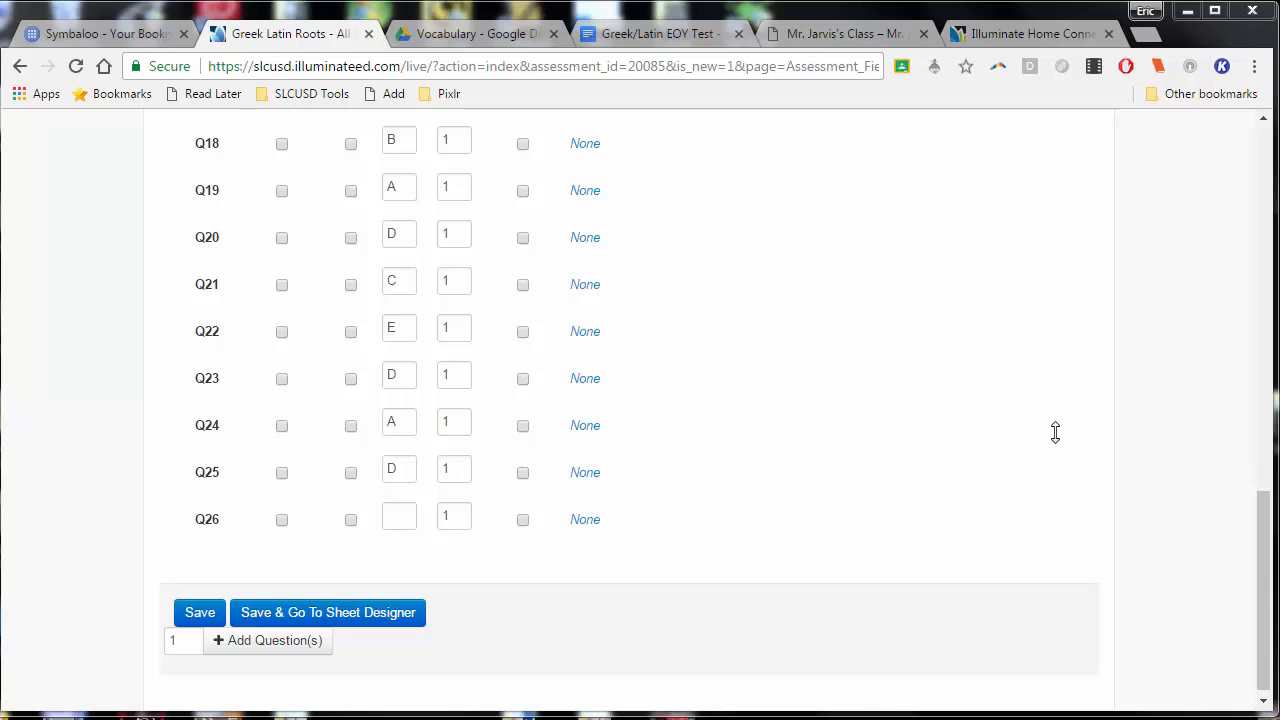
mouse_move(1248, 558)
left_mouse_down()
mouse_move(1248, 238)
mouse_move(1245, 567)
left_mouse_up()
left_click(350, 511)
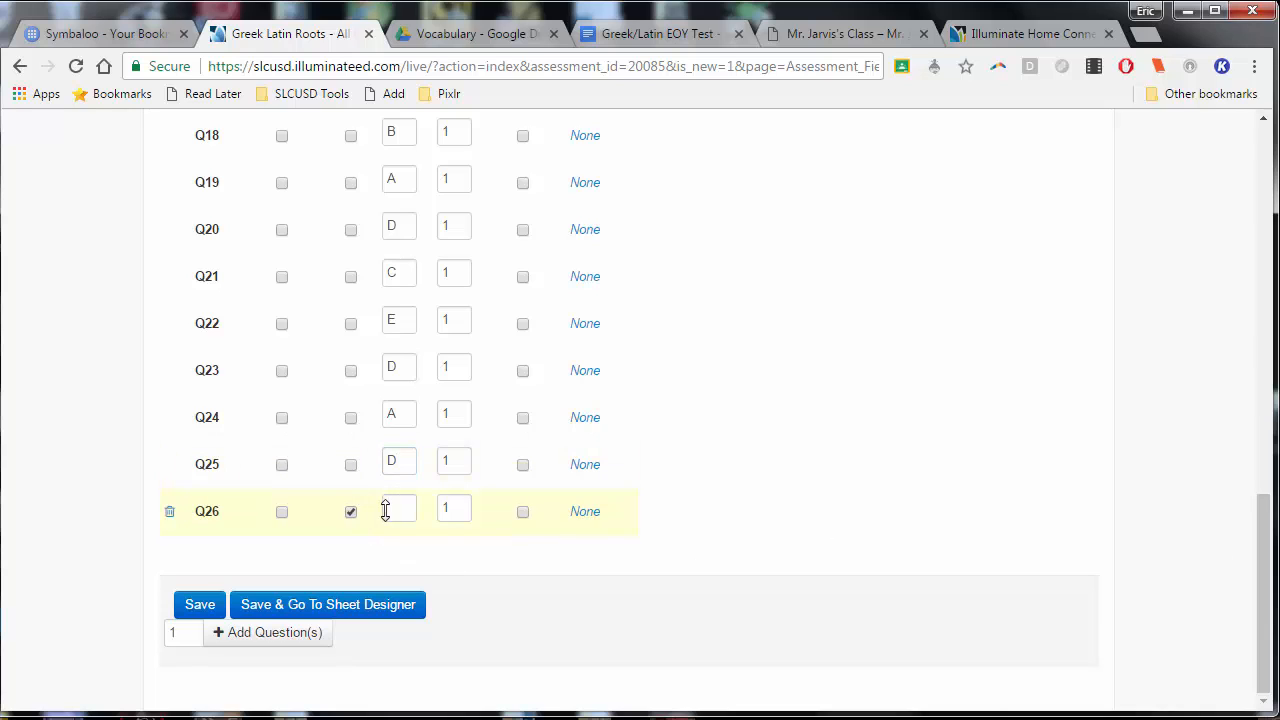
Enter 5 as the correct value for Q26 in the answer key and make the question worth 5 points
left_click(403, 507)
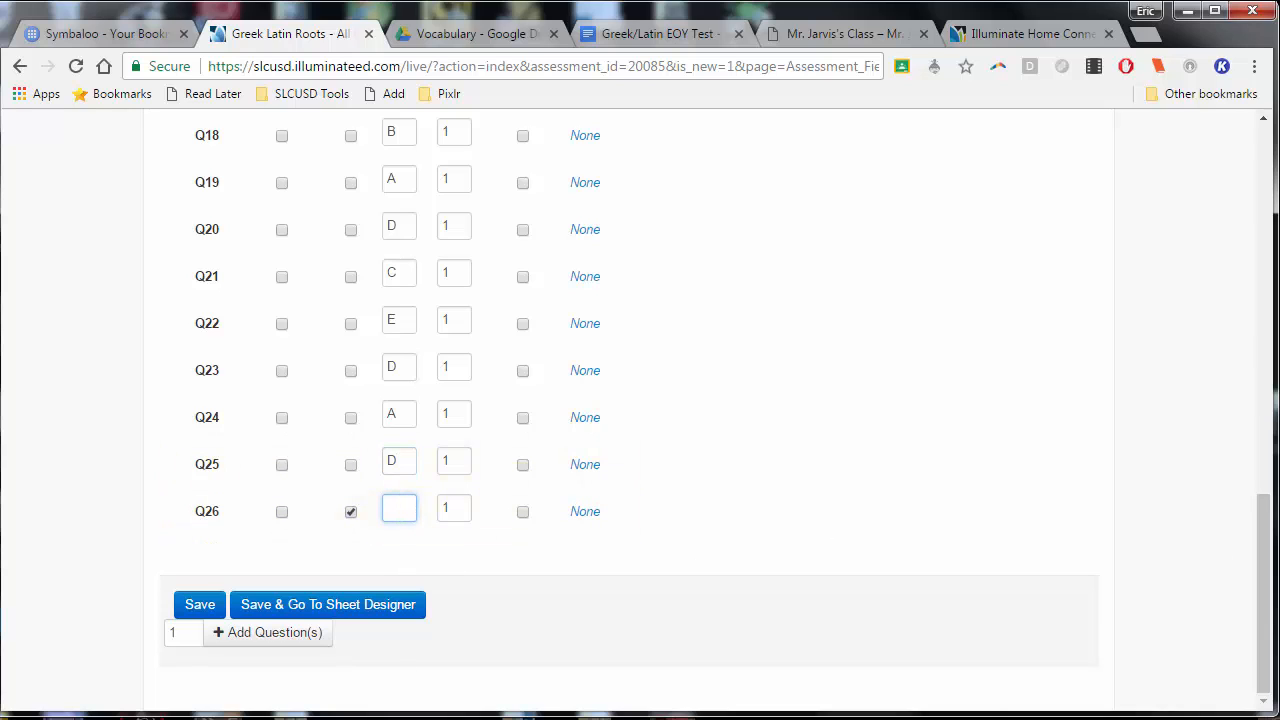
left_click(457, 506)
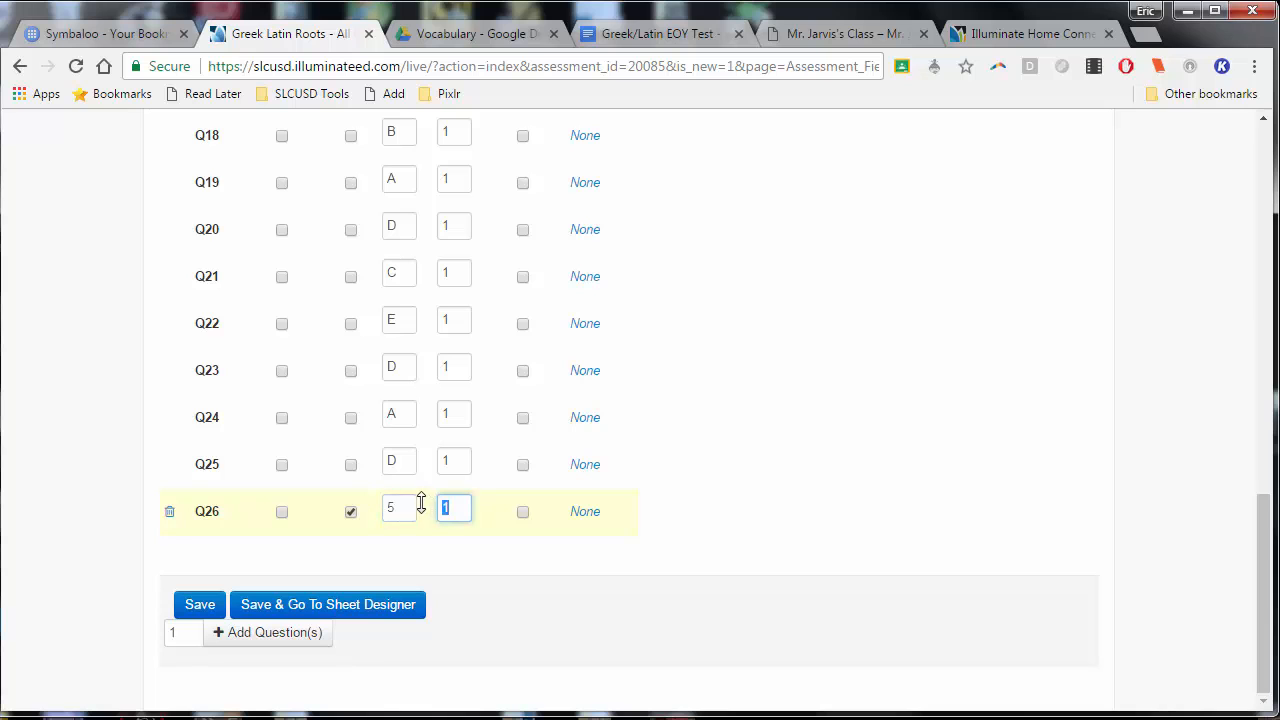
type("5")
Read the custom response point value tips for advanced answers and close them
scroll(460, 485, "up", 15)
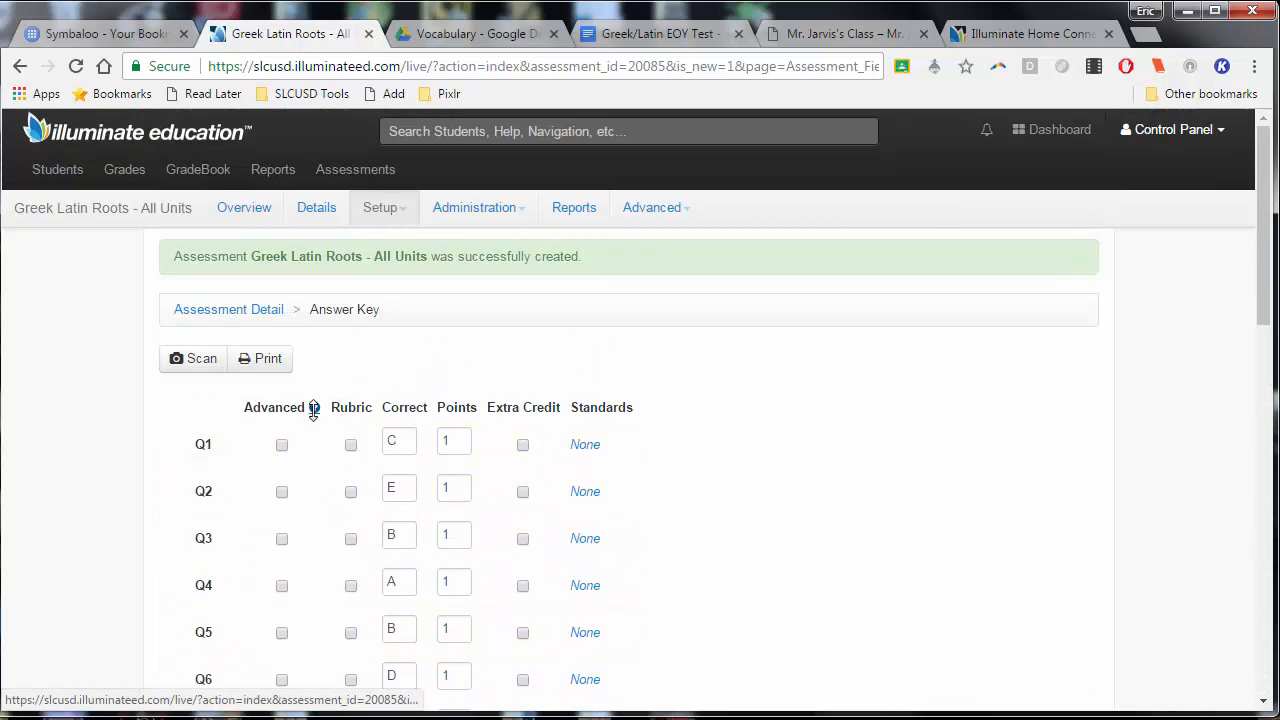
left_click(314, 407)
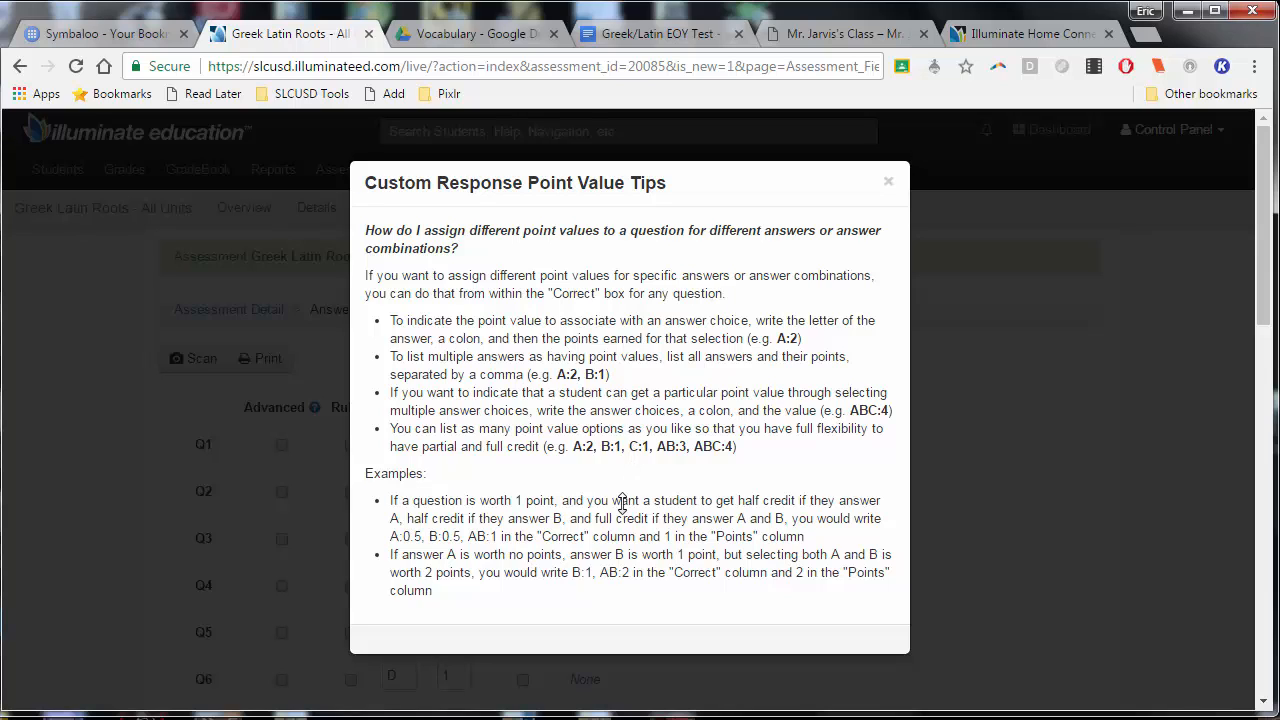
left_click(888, 184)
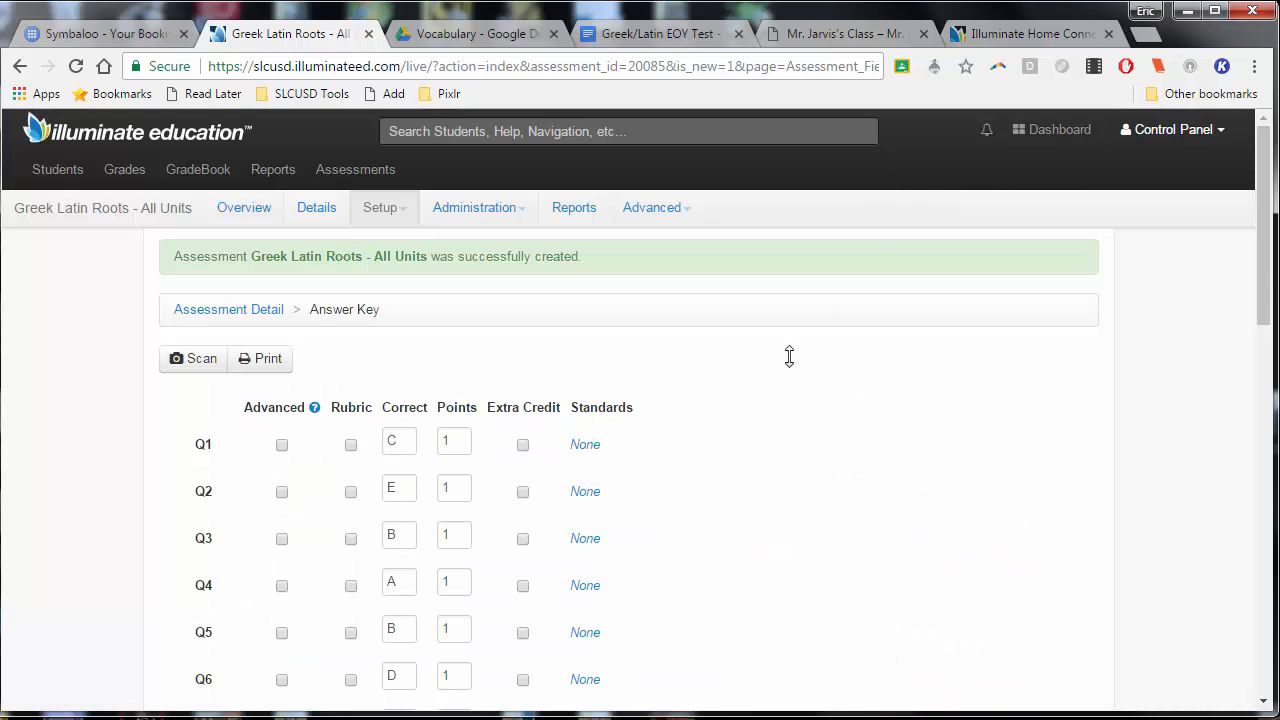
Check the completed answer key from Q1 to Q26, save it and continue to the sheet designer
scroll(711, 451, "down", 5)
scroll(709, 434, "down", 6)
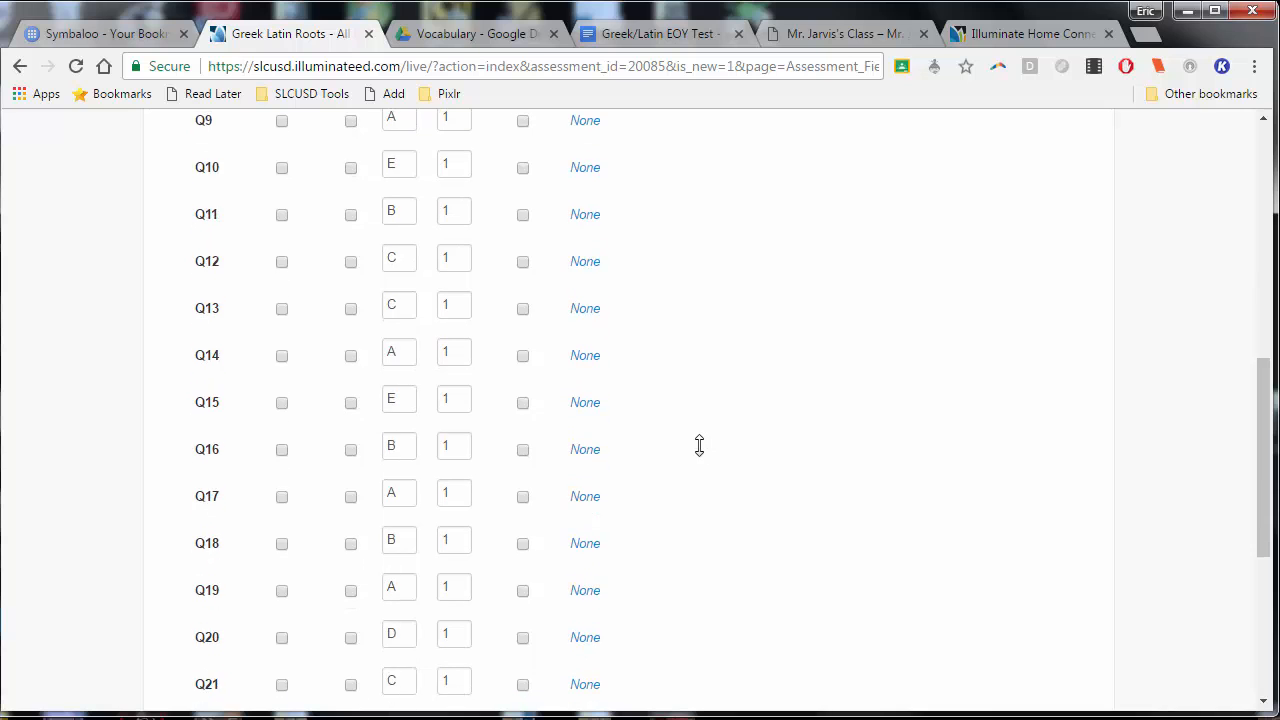
scroll(697, 436, "up", 6)
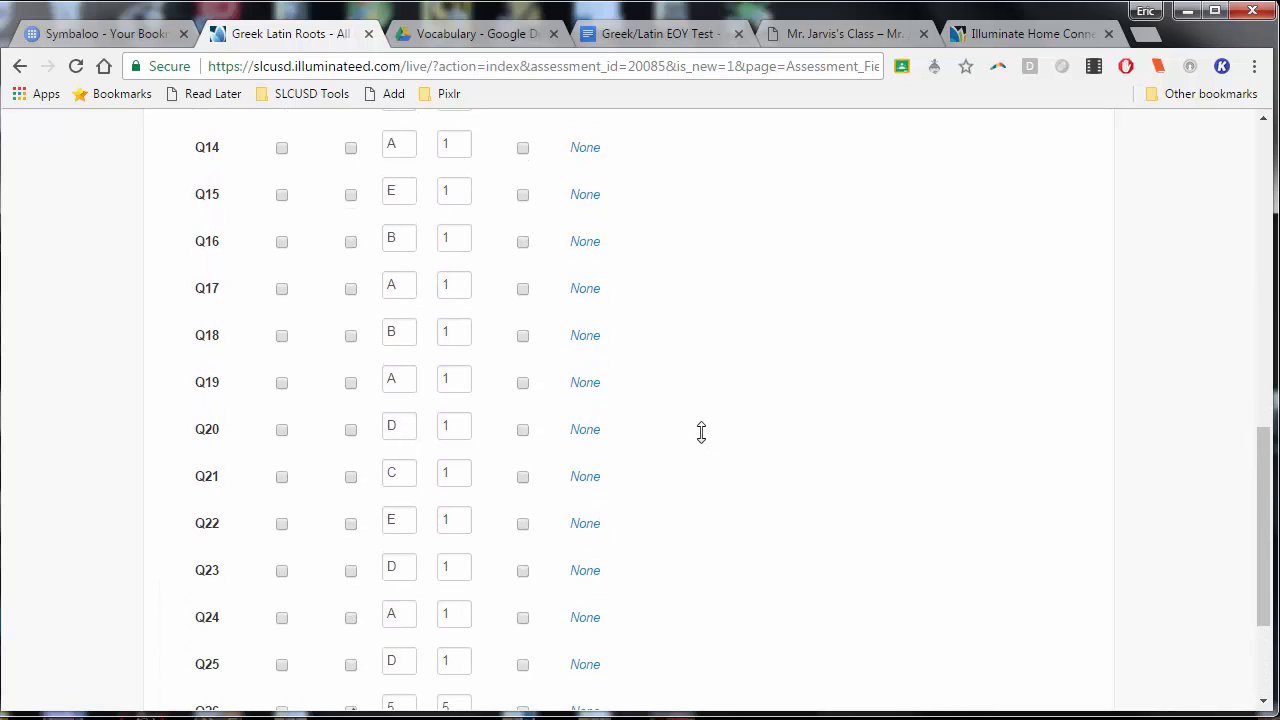
scroll(695, 433, "up", 3)
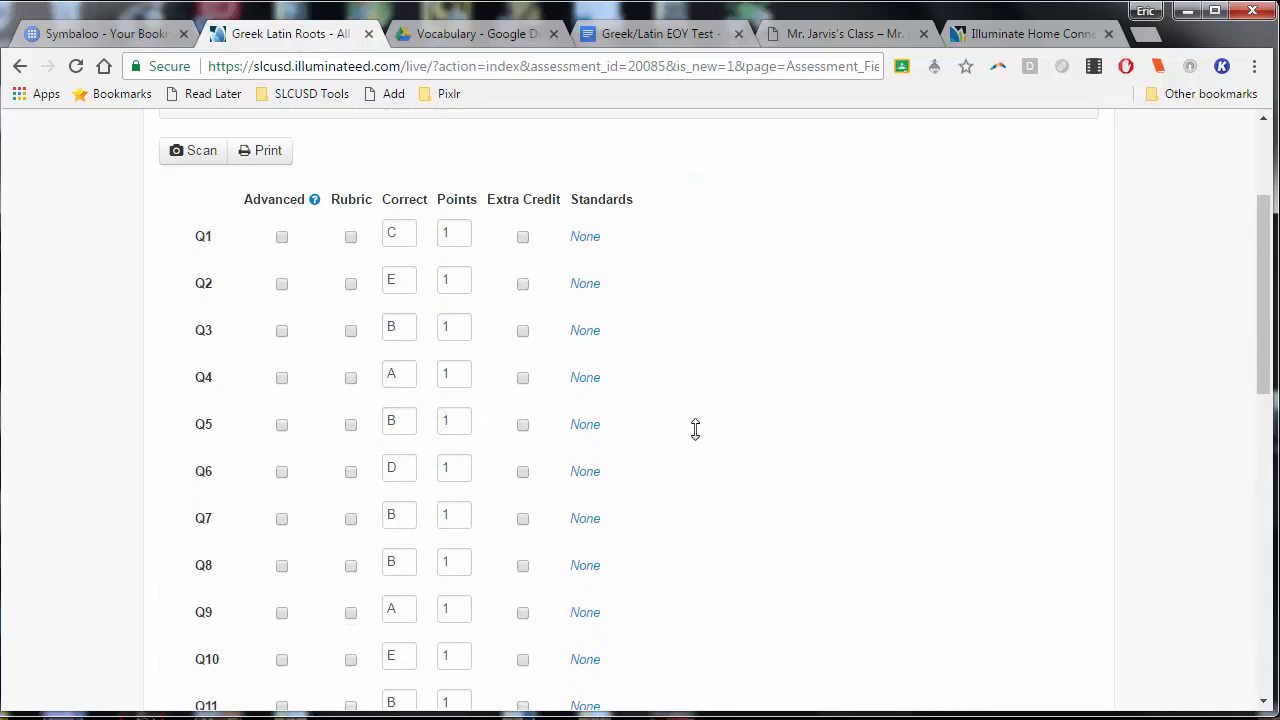
scroll(694, 429, "down", 10)
scroll(686, 418, "up", 10)
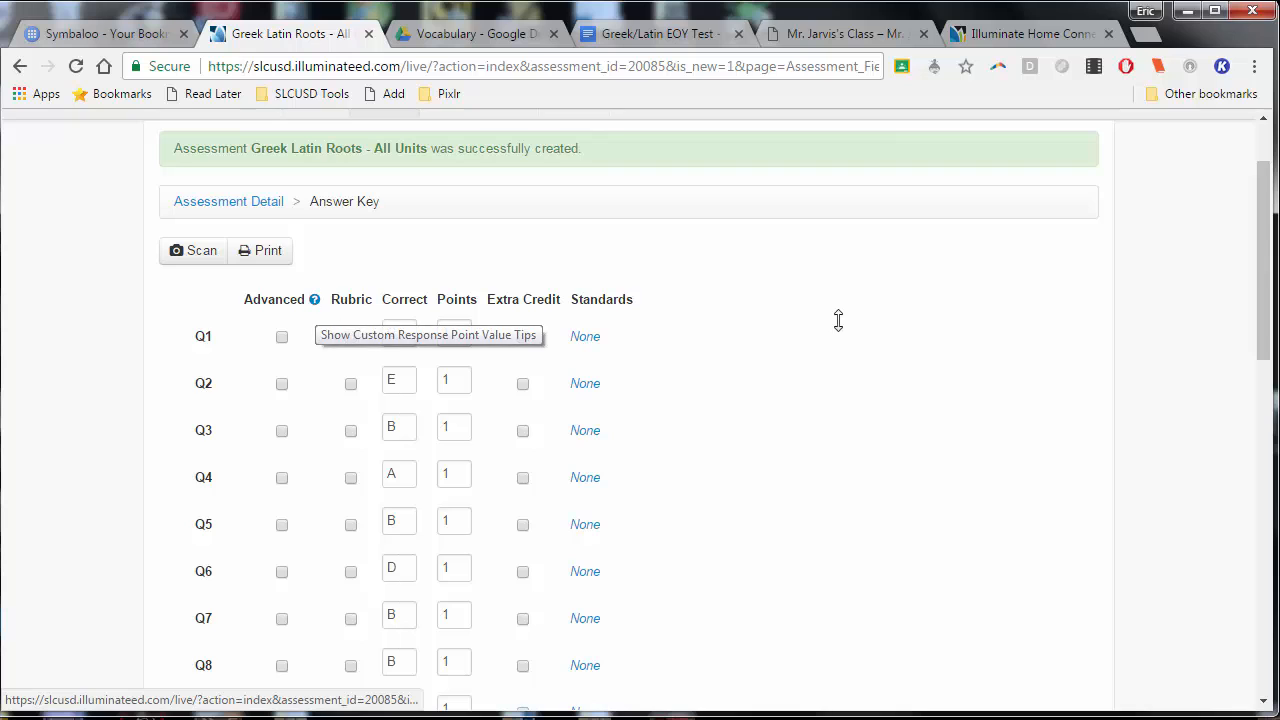
scroll(804, 407, "down", 4)
scroll(804, 407, "down", 6)
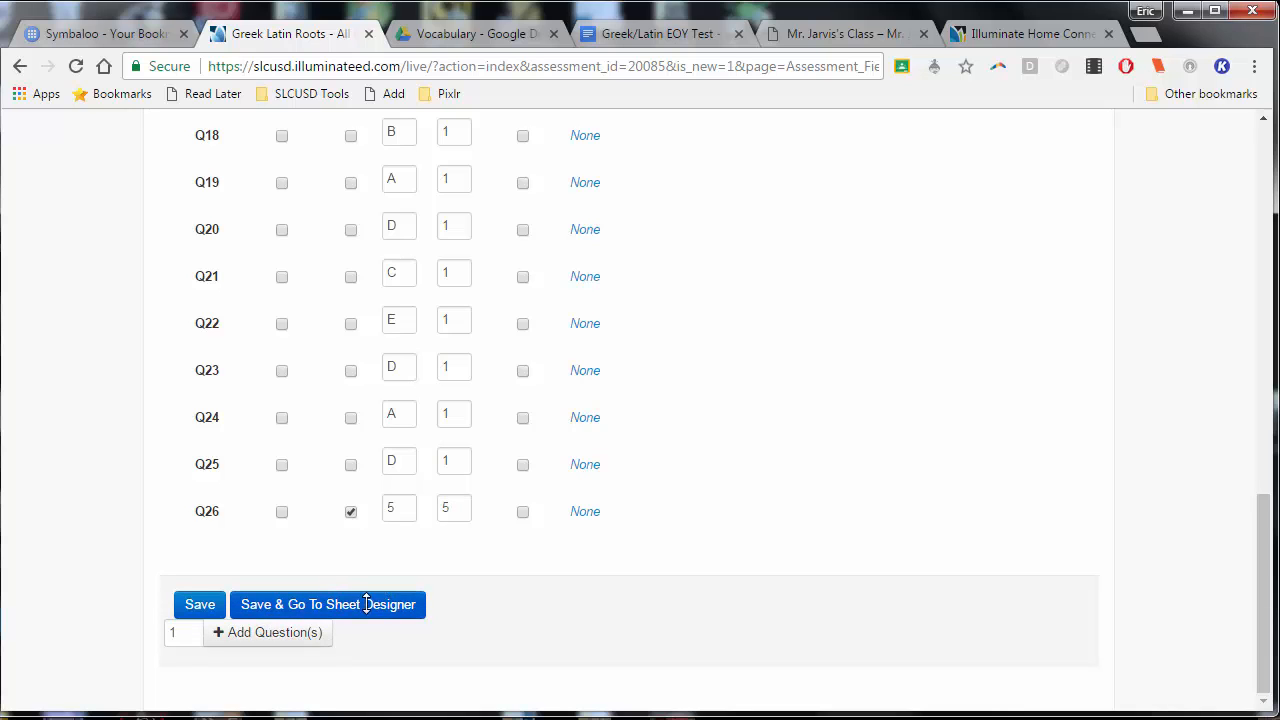
left_click(401, 601)
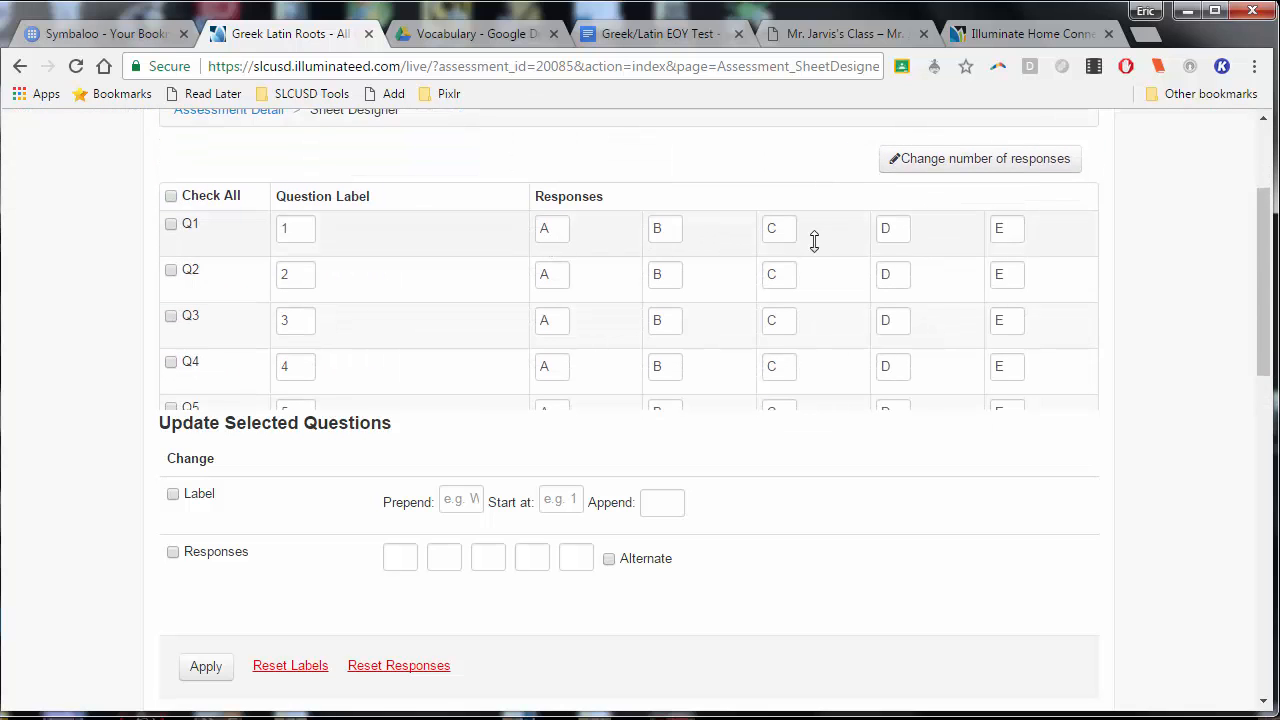
Look at the option for changing the number of responses without applying it, and review the response letters for the questions
left_click(1023, 157)
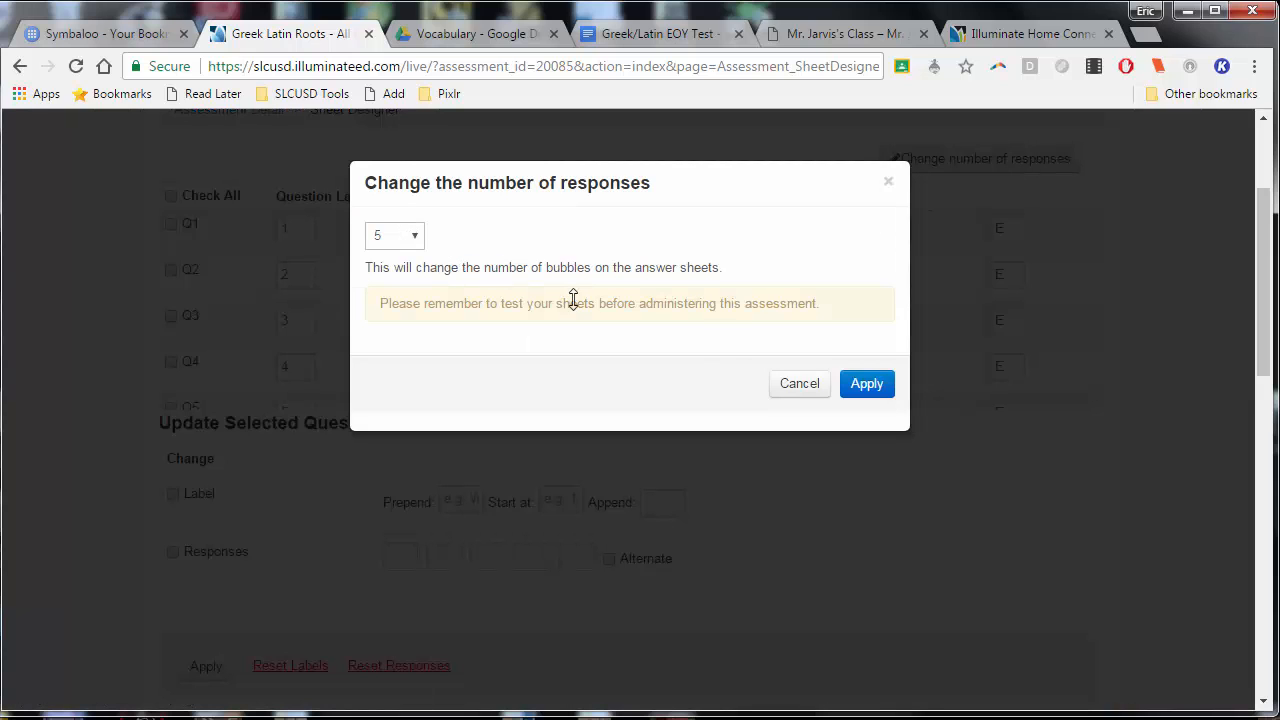
left_click(799, 383)
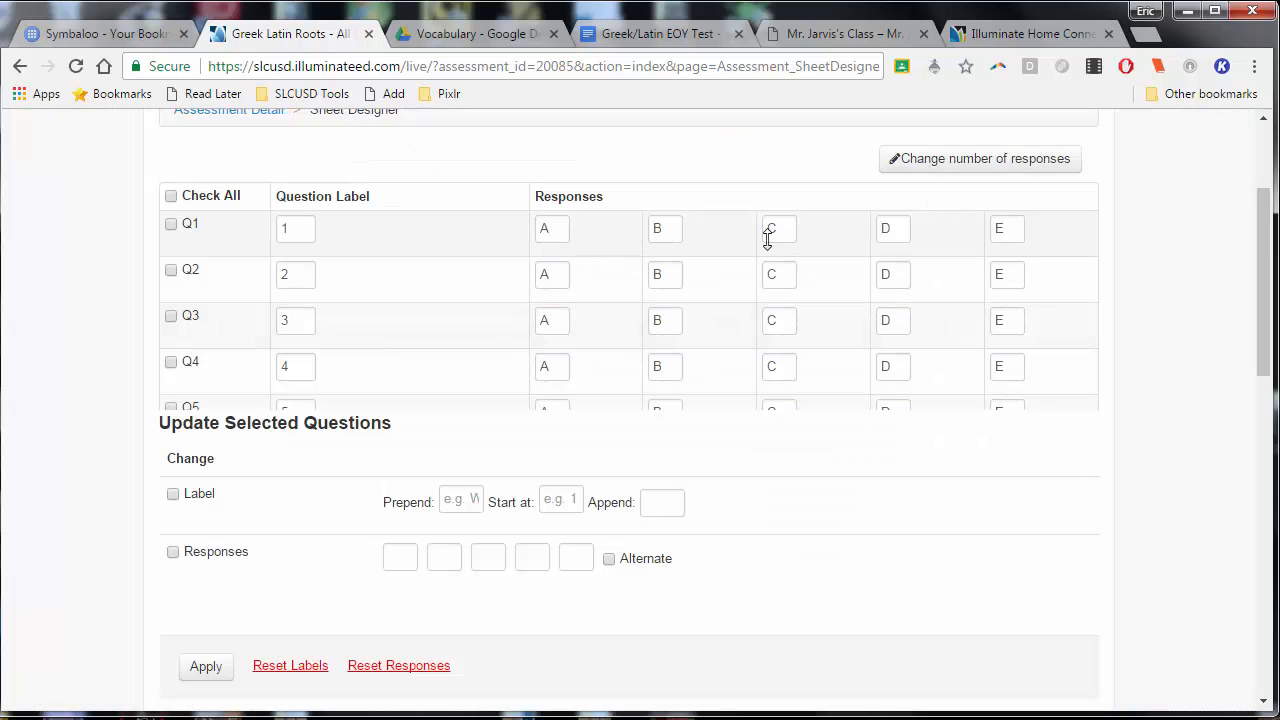
scroll(770, 310, "down", 2)
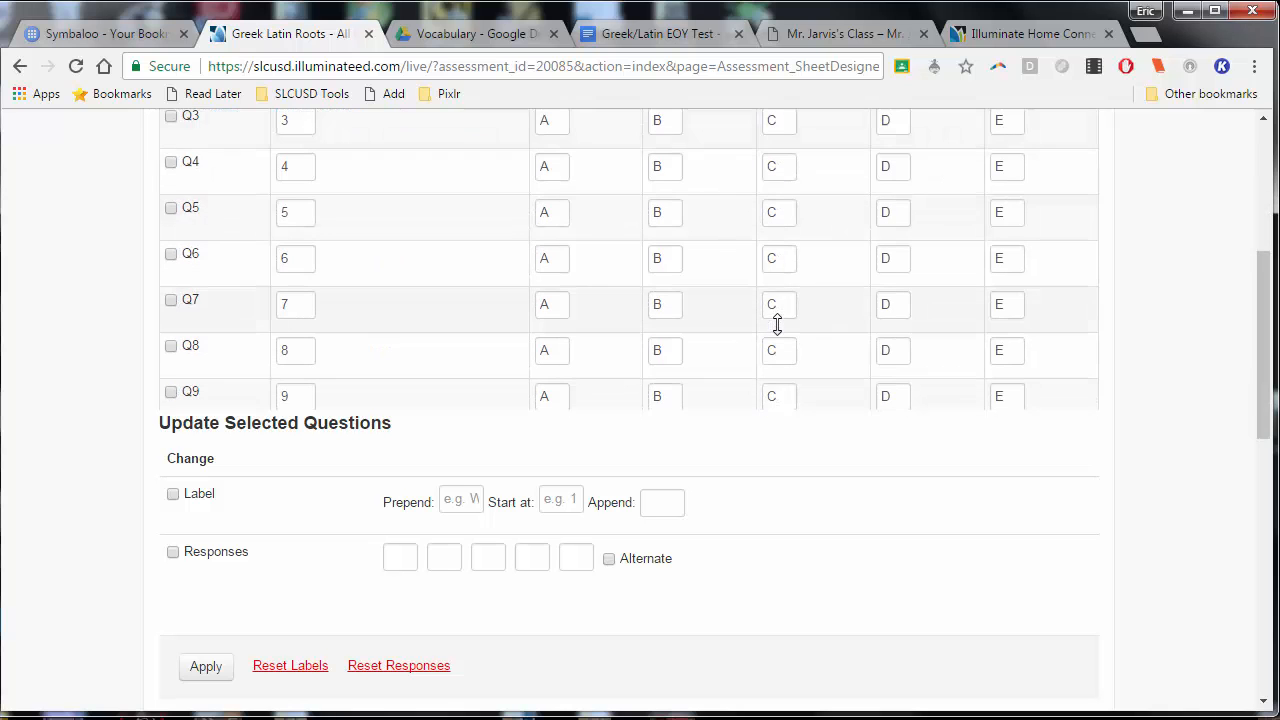
scroll(774, 323, "up", 4)
scroll(780, 305, "down", 8)
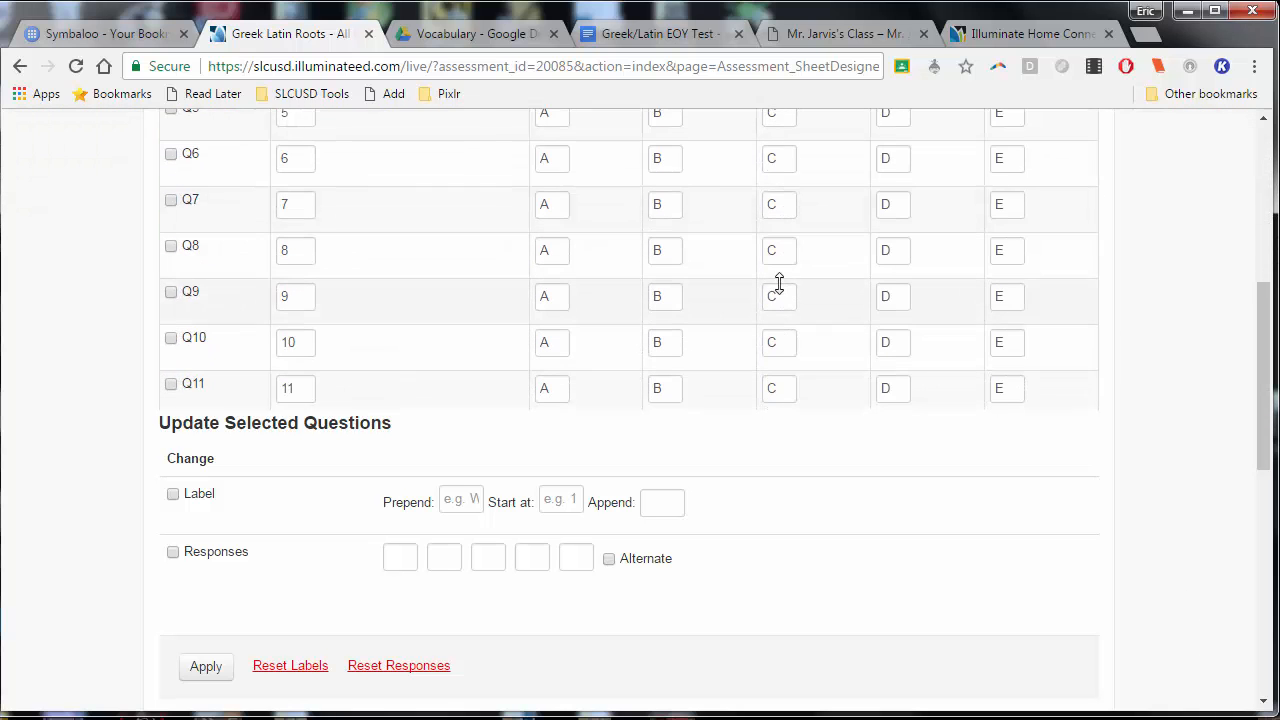
scroll(775, 300, "down", 2)
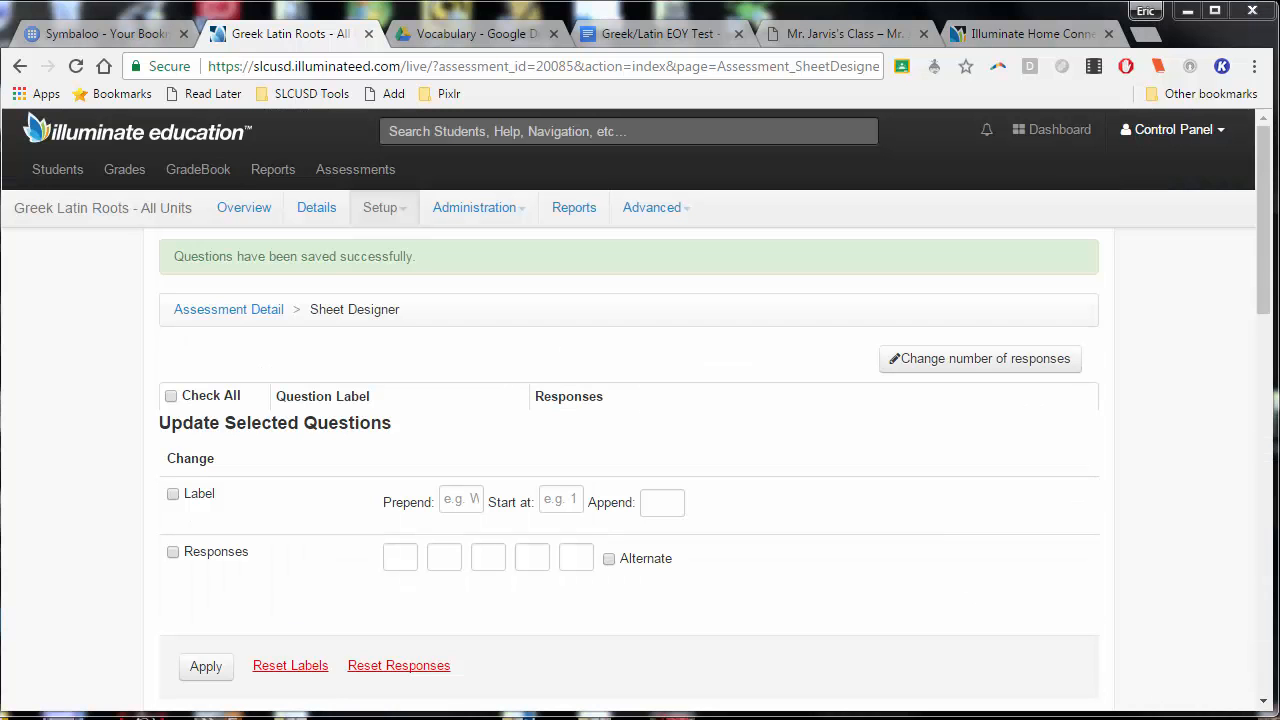
Upload GreekLatinEOYTest.pdf from the SchoolTemp folder and attach it to the assessment as a material
left_click(390, 207)
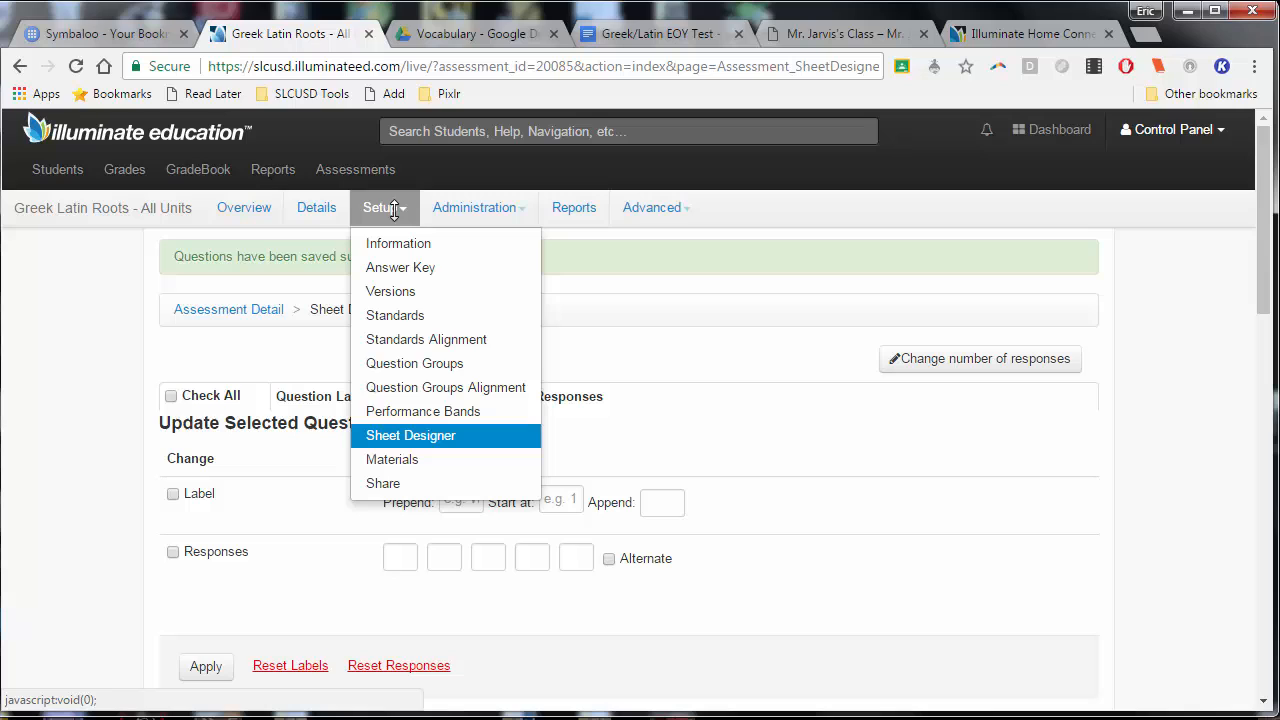
left_click(420, 458)
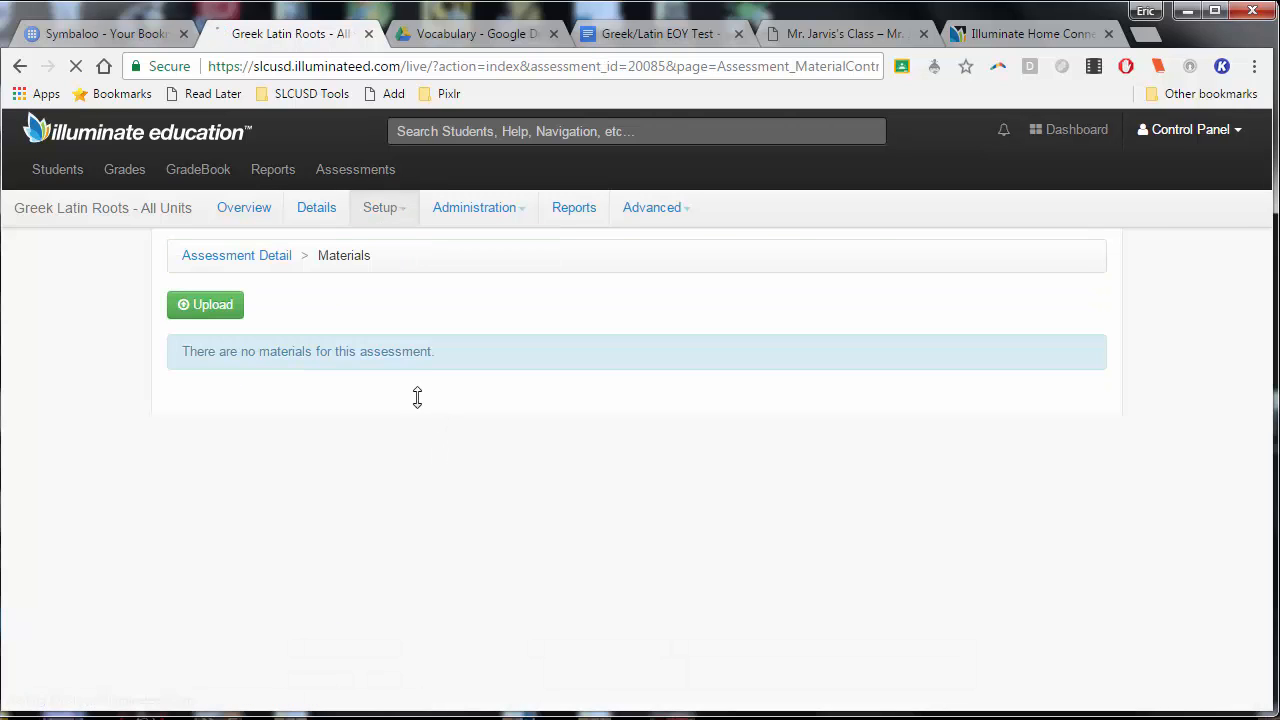
left_click(212, 305)
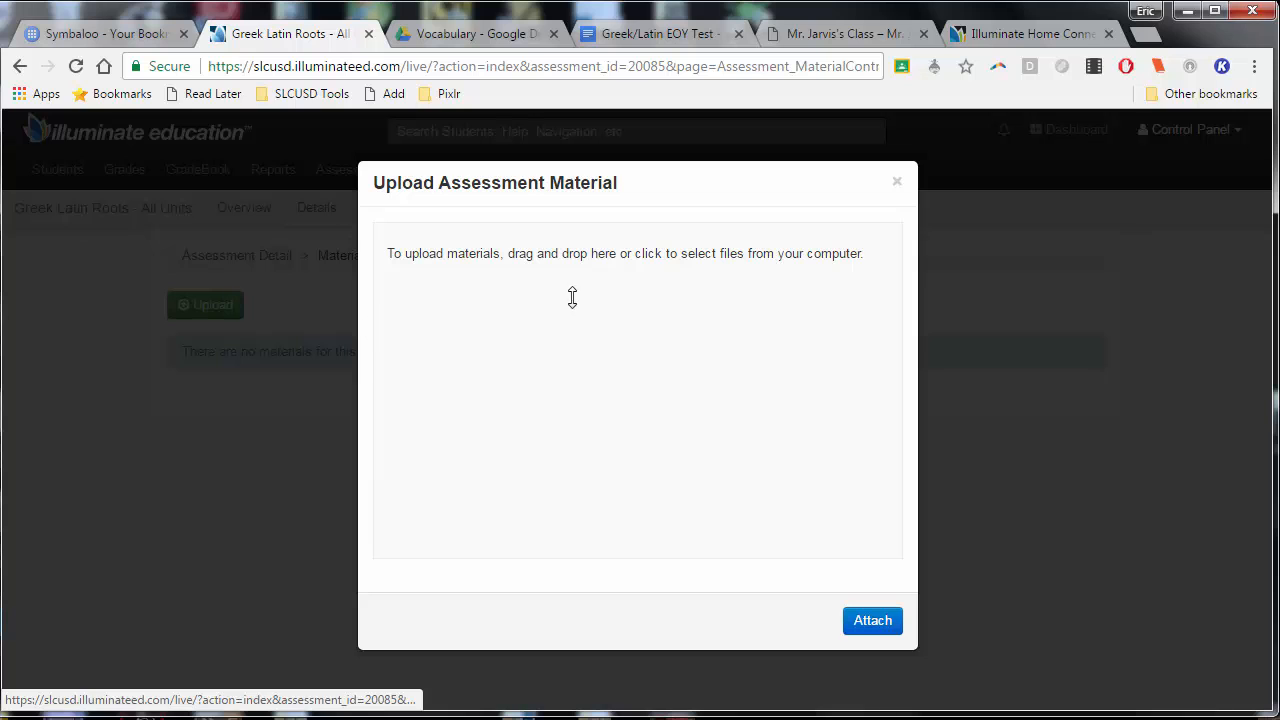
left_click(759, 417)
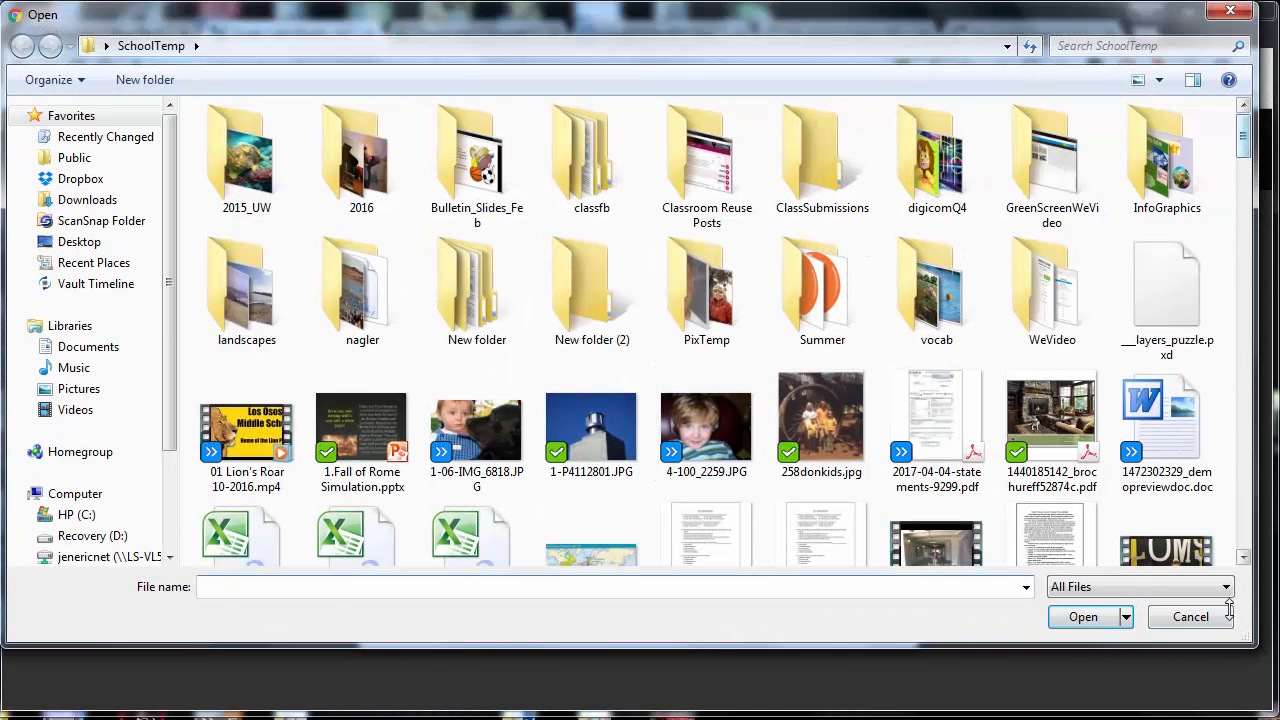
scroll(1120, 689, "down", 15)
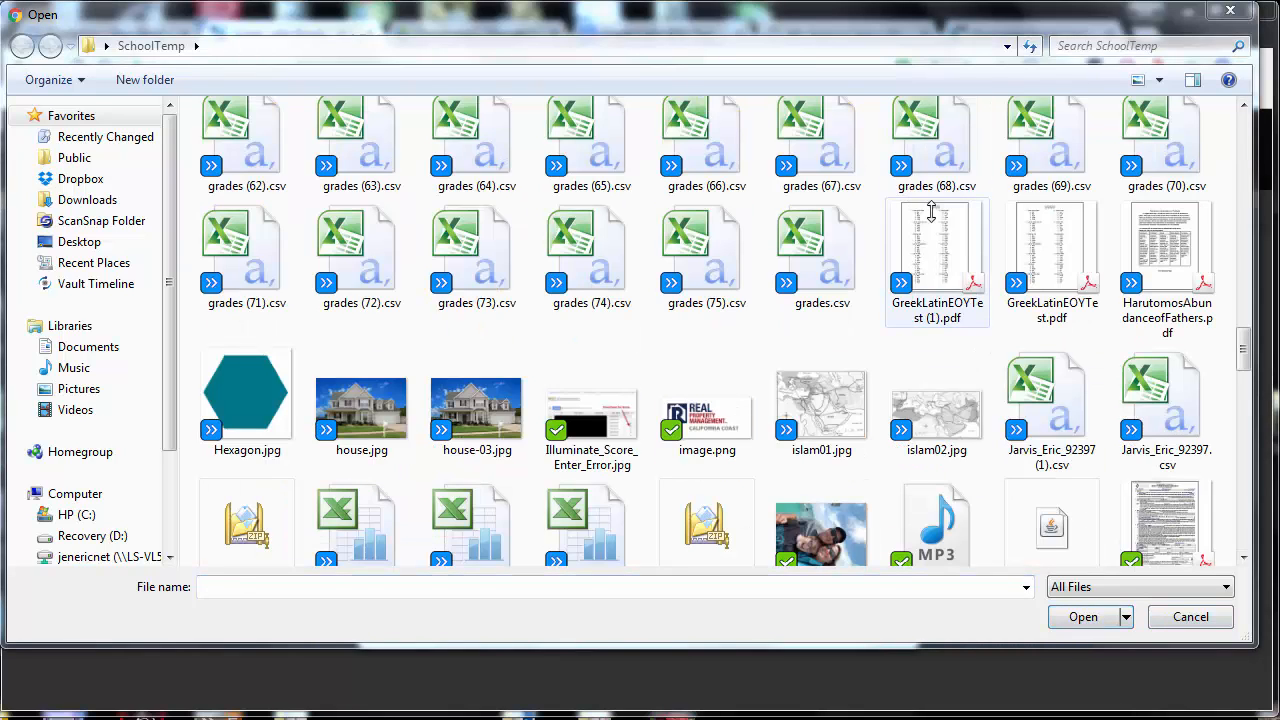
double_click(1032, 222)
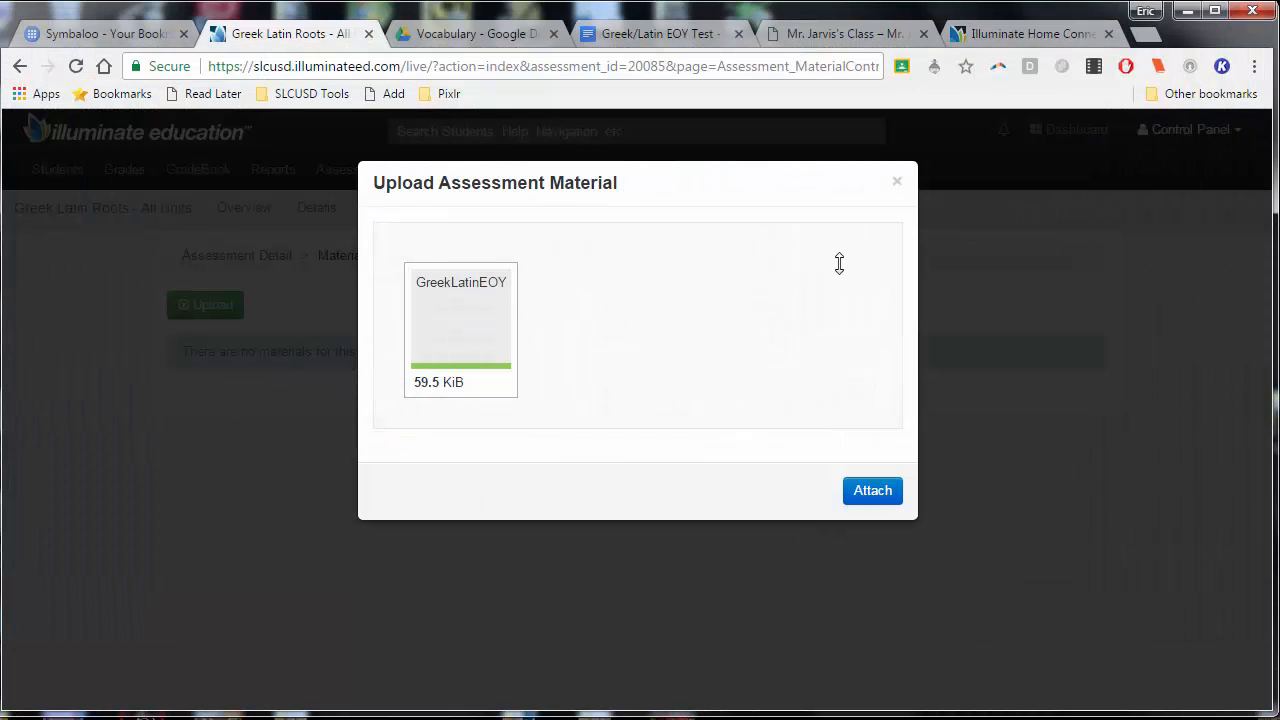
left_click(866, 489)
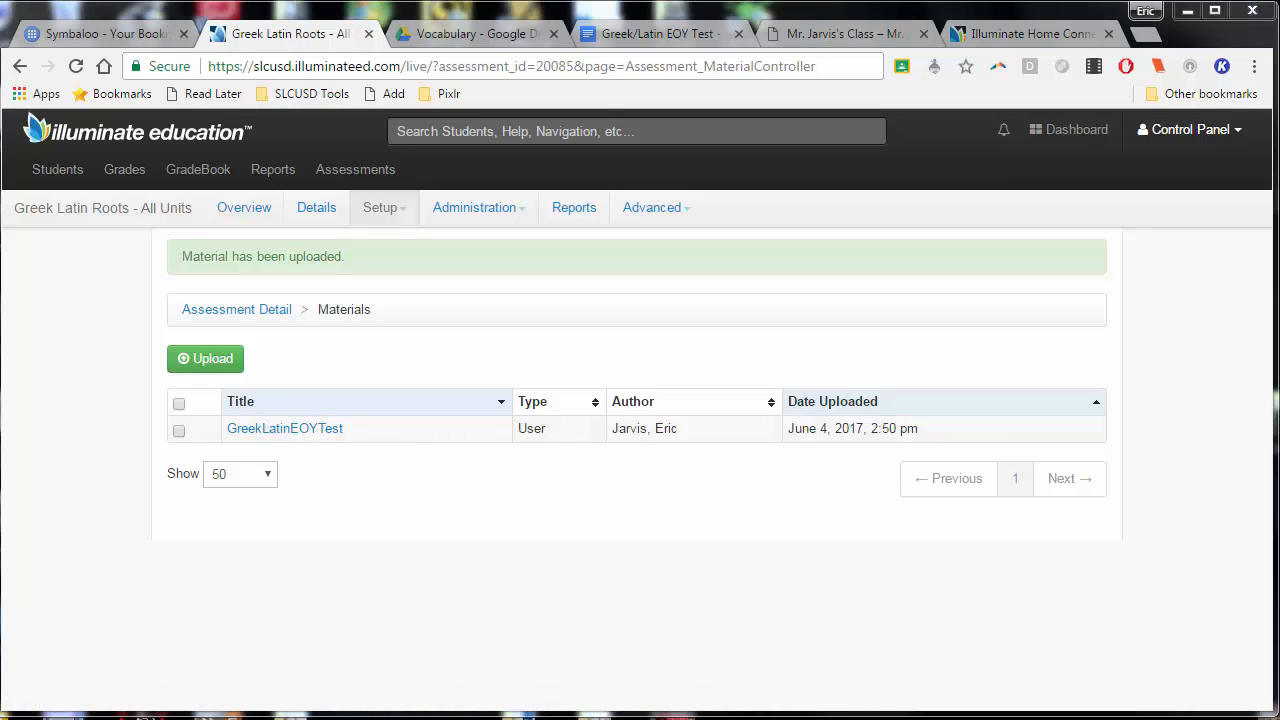
Add an online testing roster for the assessment and set its testing window start to 06/07/2017
left_click(502, 207)
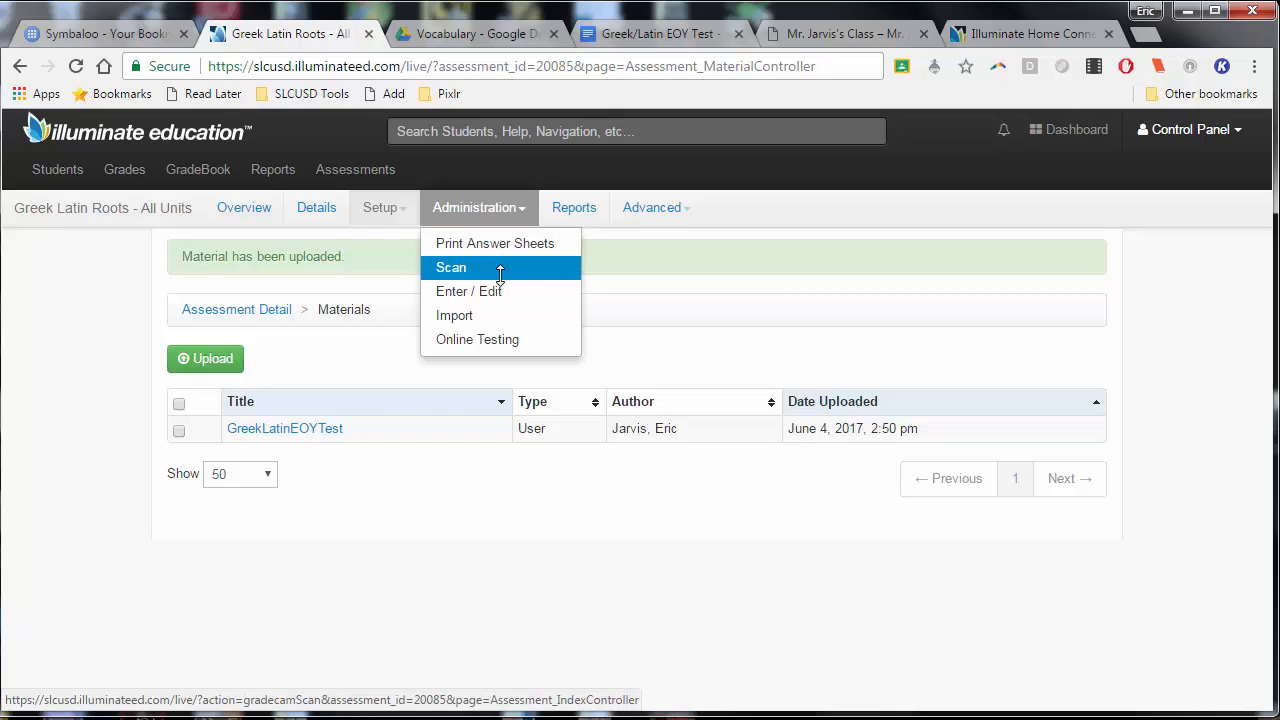
left_click(505, 341)
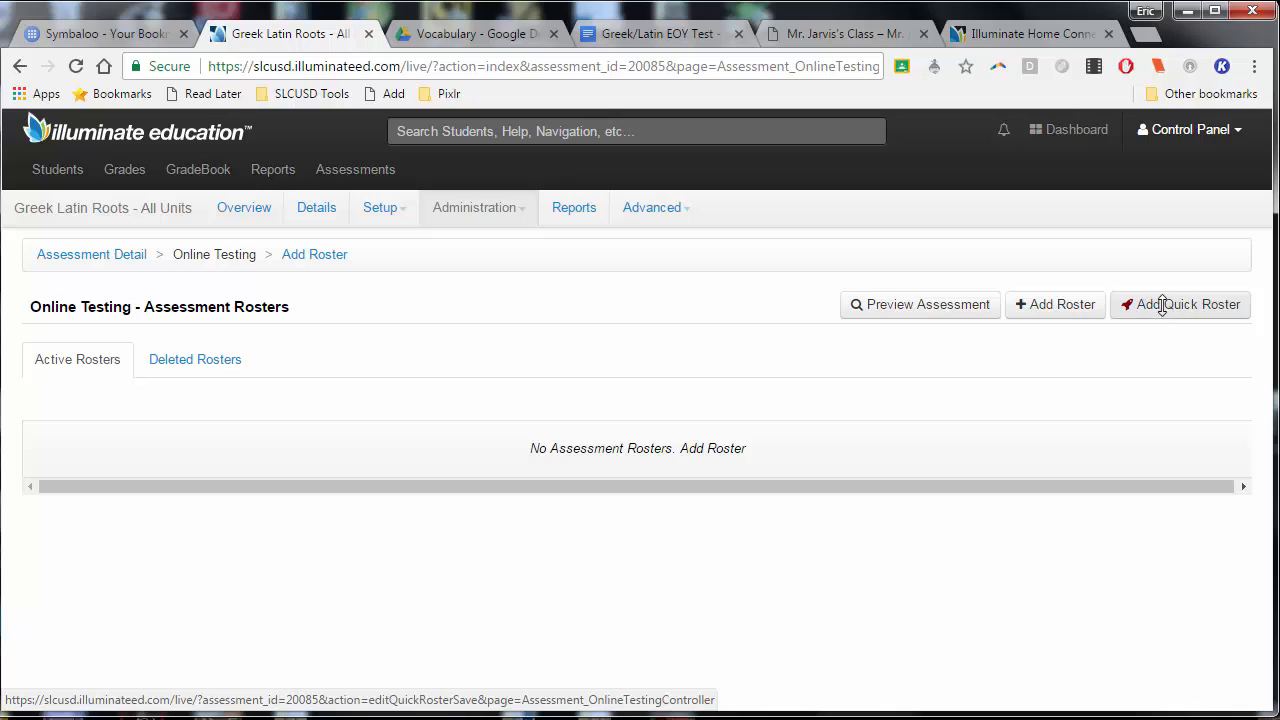
left_click(1060, 310)
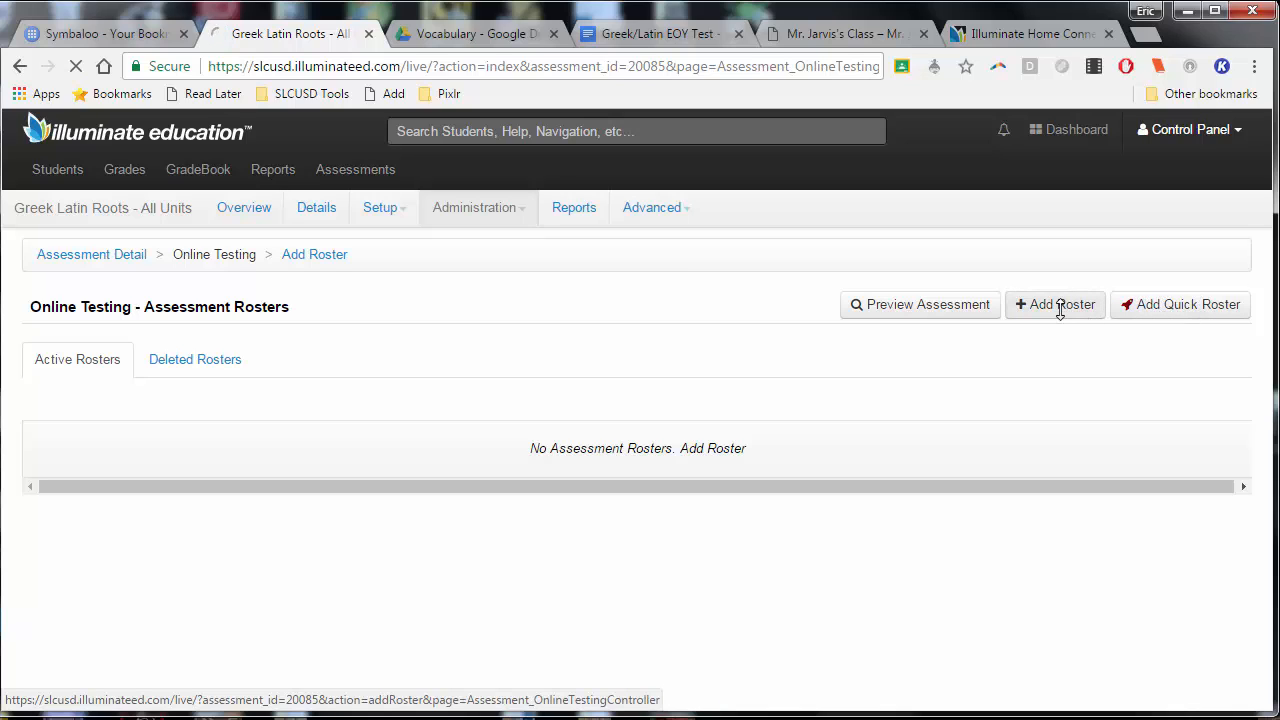
scroll(651, 414, "down", 1)
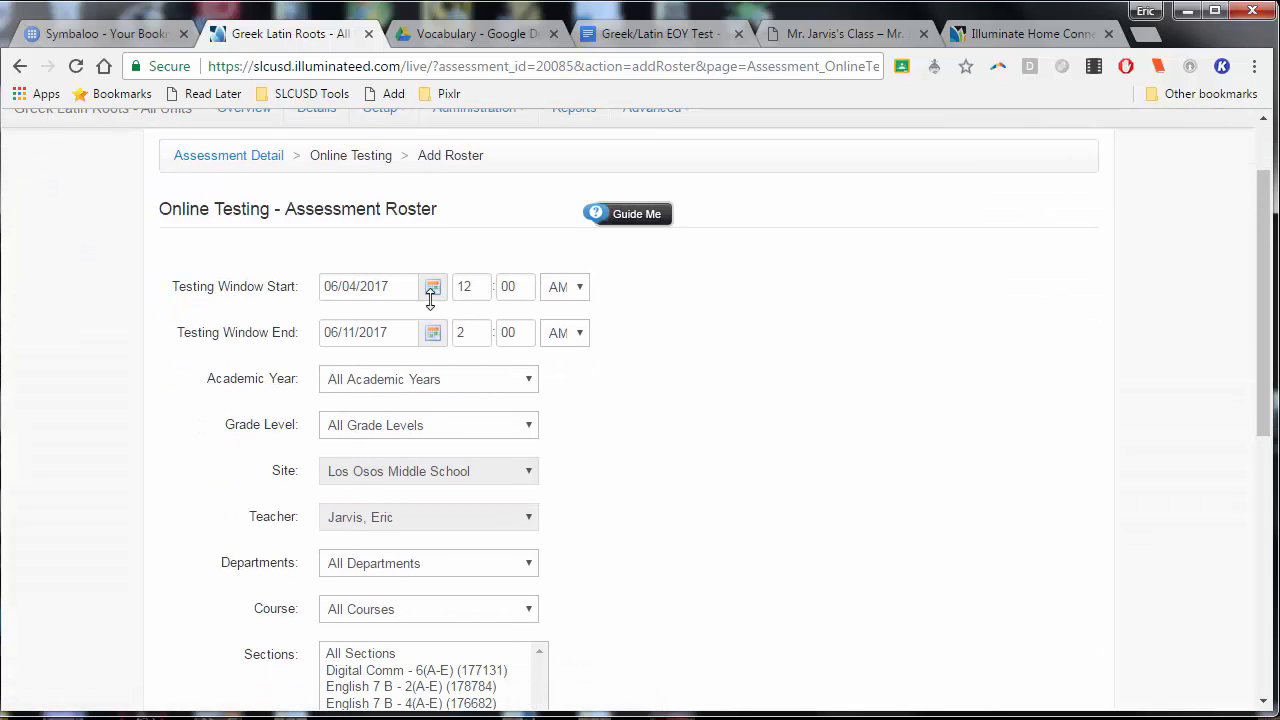
left_click(421, 287)
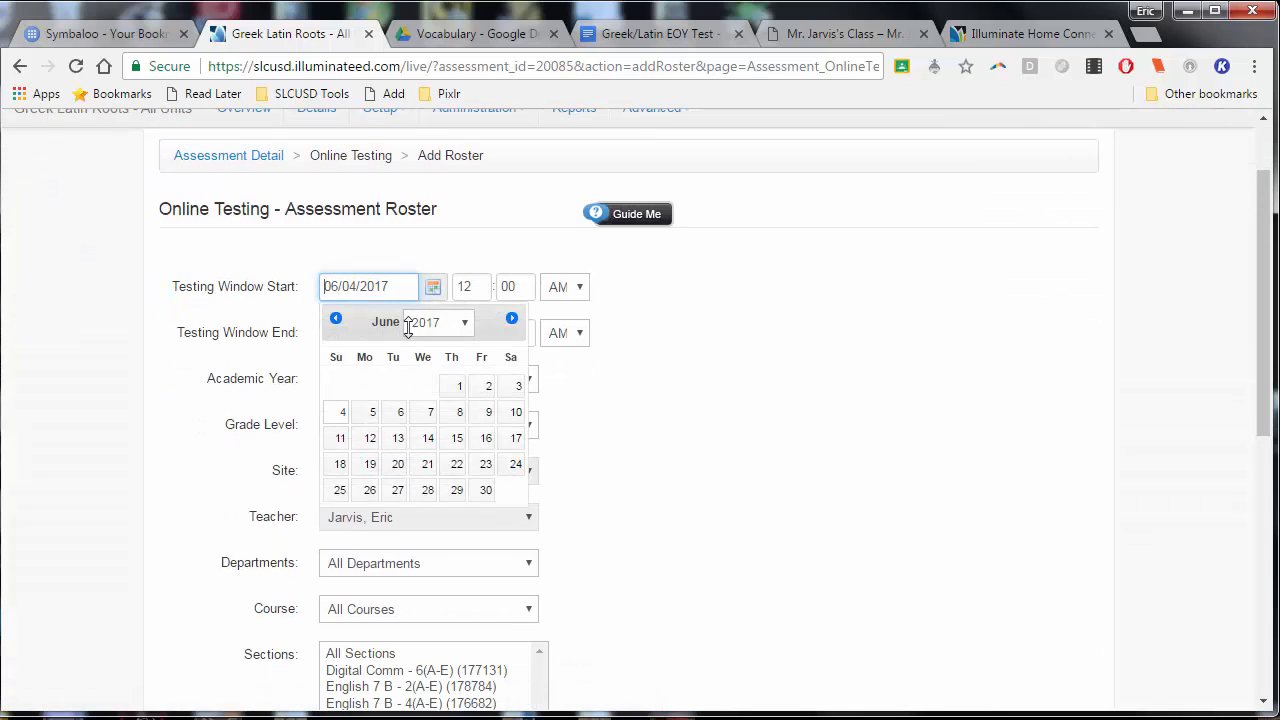
left_click(428, 411)
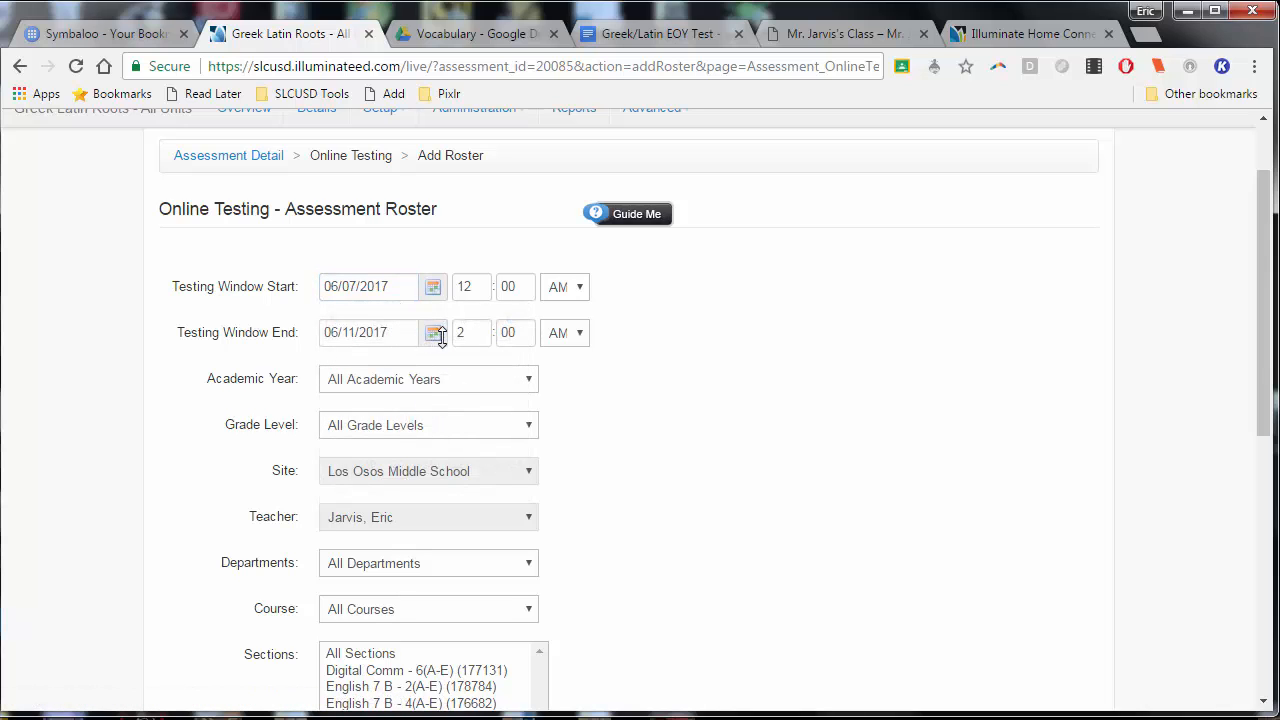
Limit the roster to the English 7 B (M150020) course
scroll(571, 323, "down", 1)
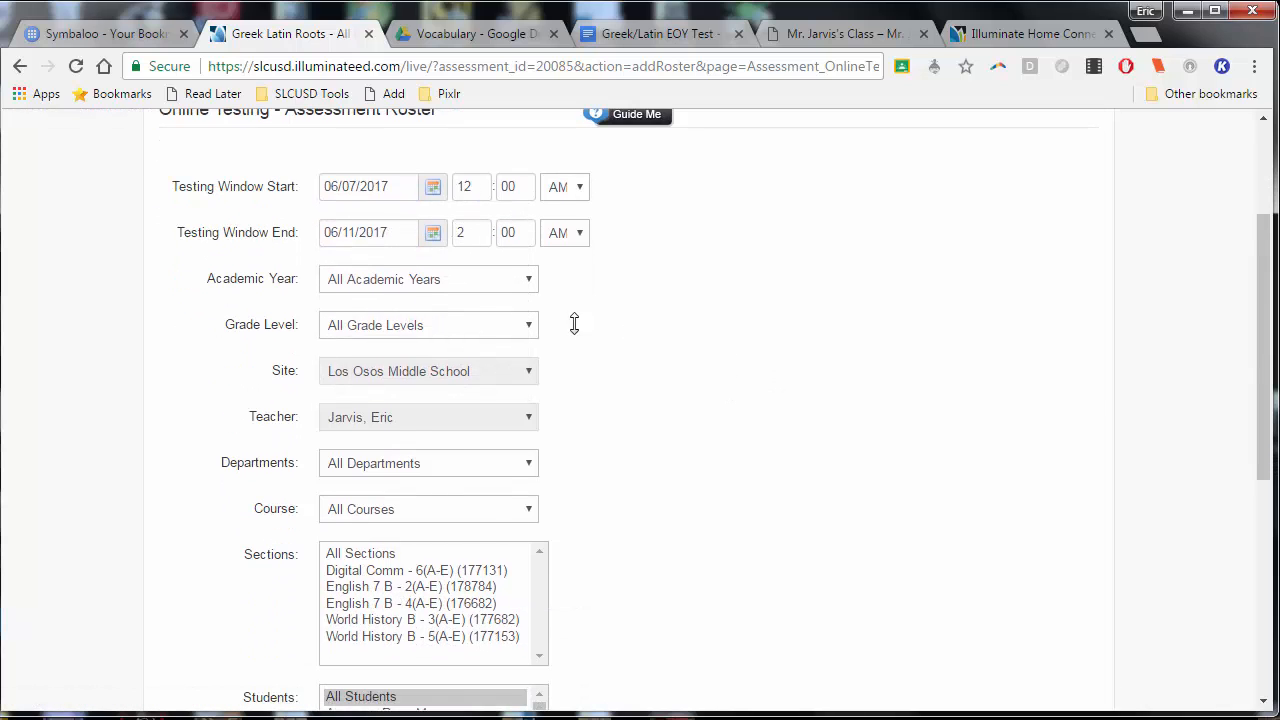
scroll(625, 348, "down", 1)
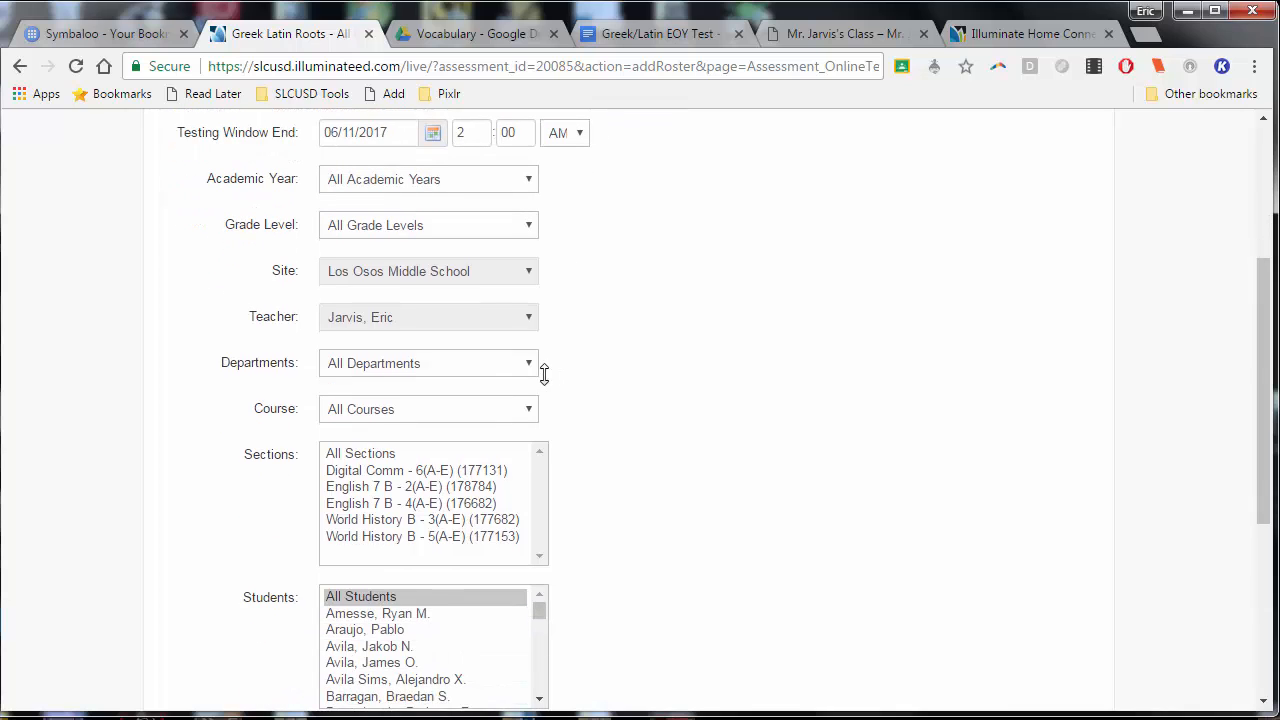
left_click(504, 410)
left_click(469, 465)
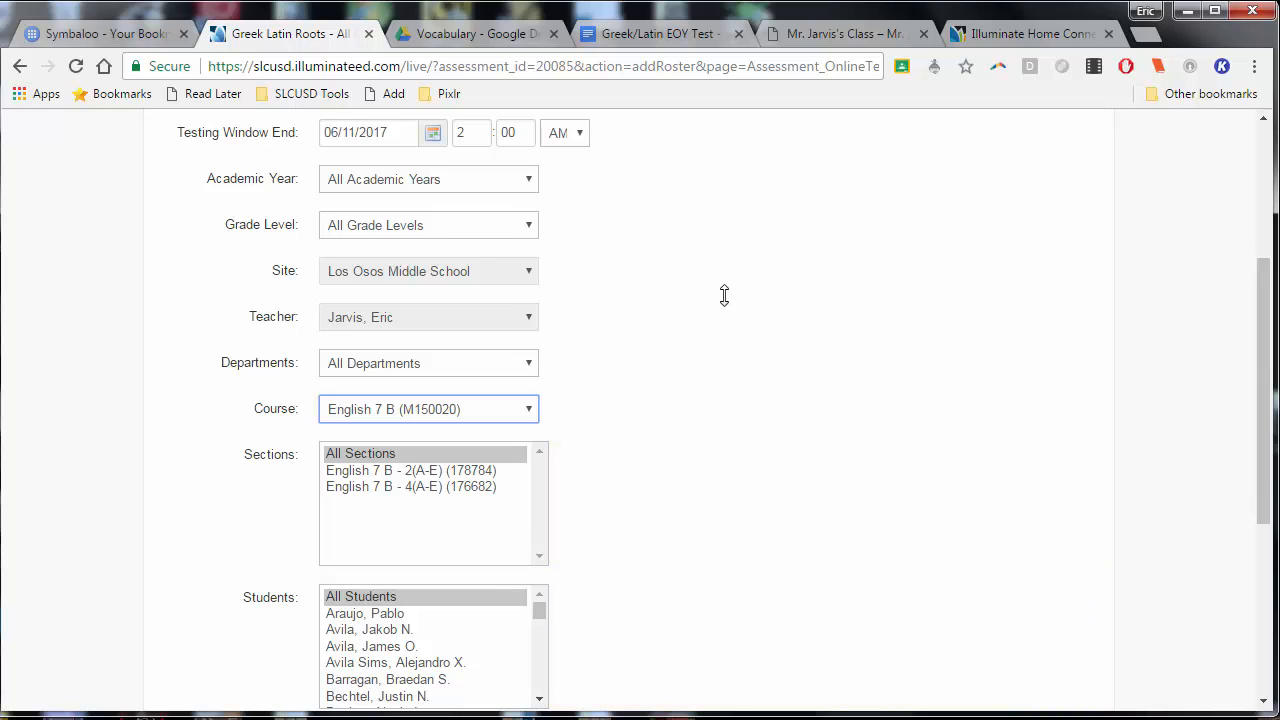
Restrict the roster's time of day to a daily window from 8:00 AM to 3:00 PM in the administration settings
scroll(714, 307, "down", 4)
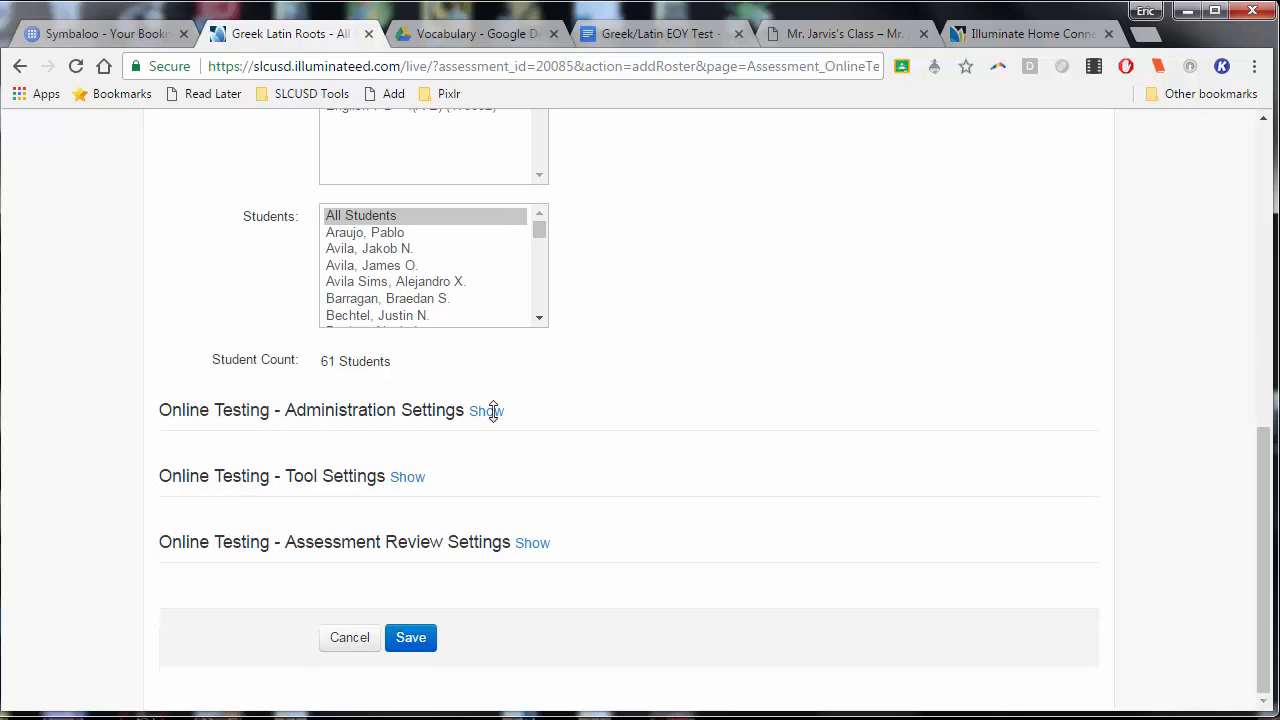
left_click(486, 411)
scroll(496, 410, "down", 1)
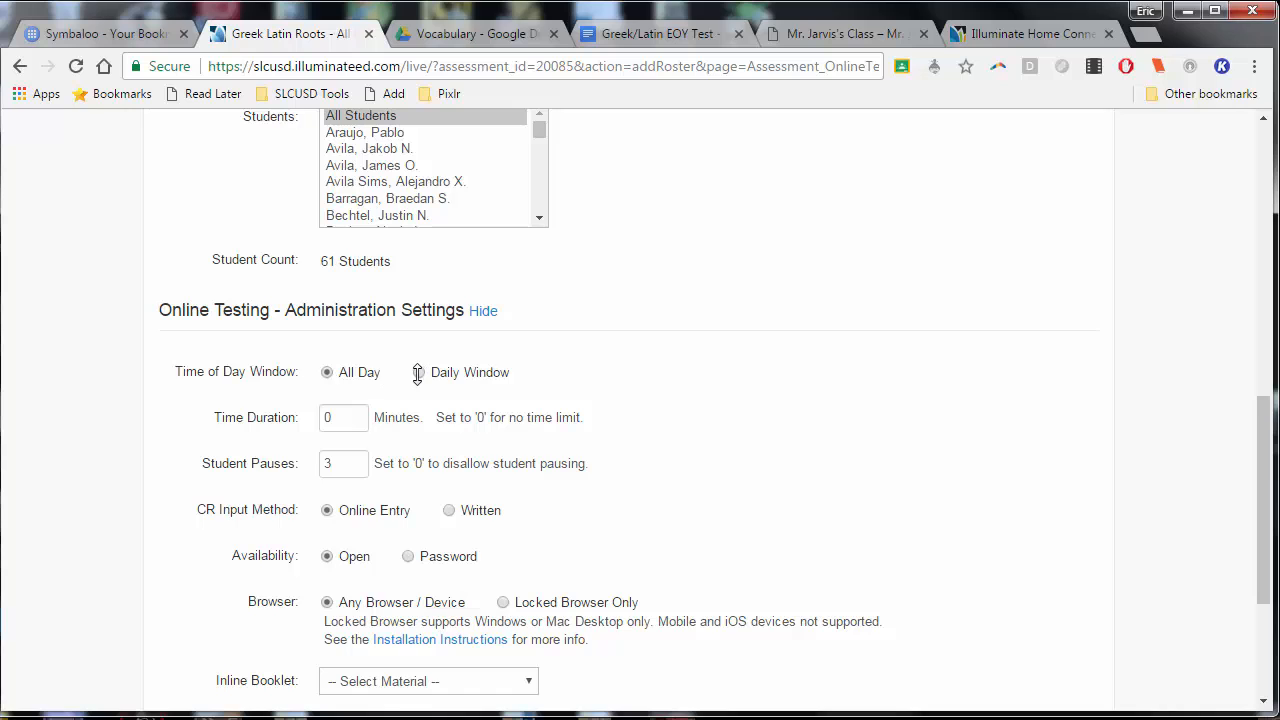
left_click(419, 372)
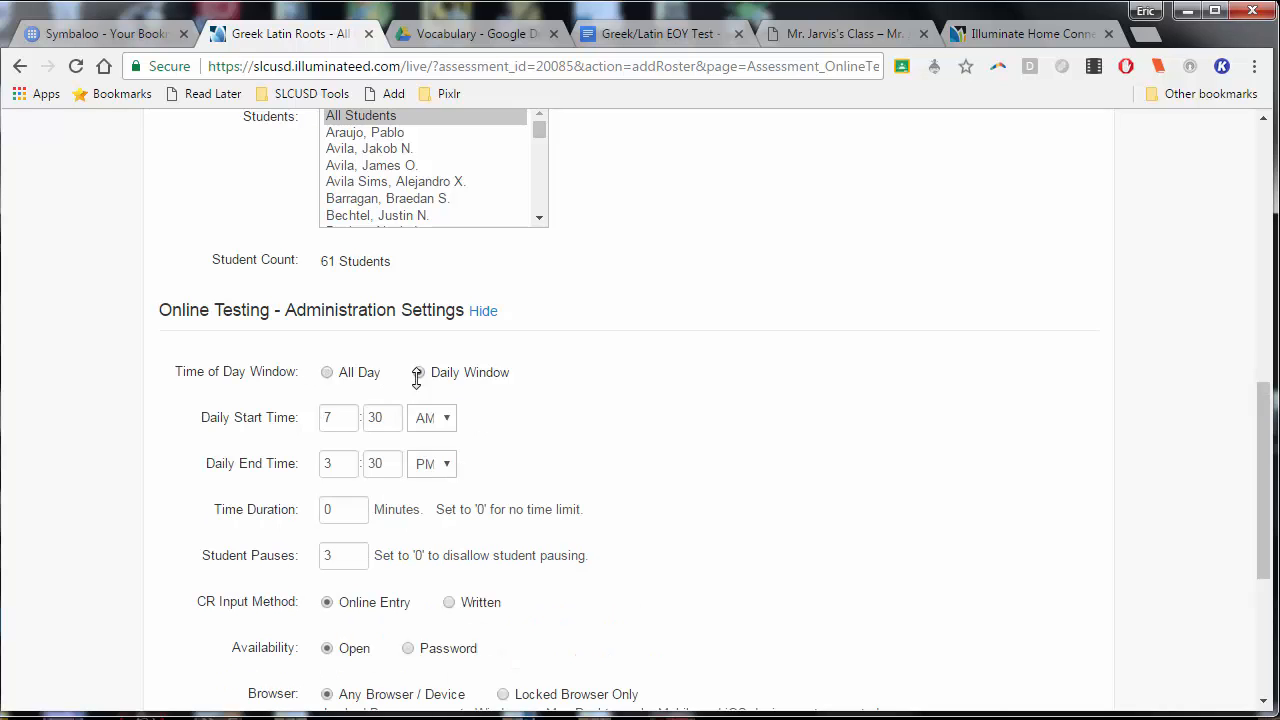
left_click(318, 422)
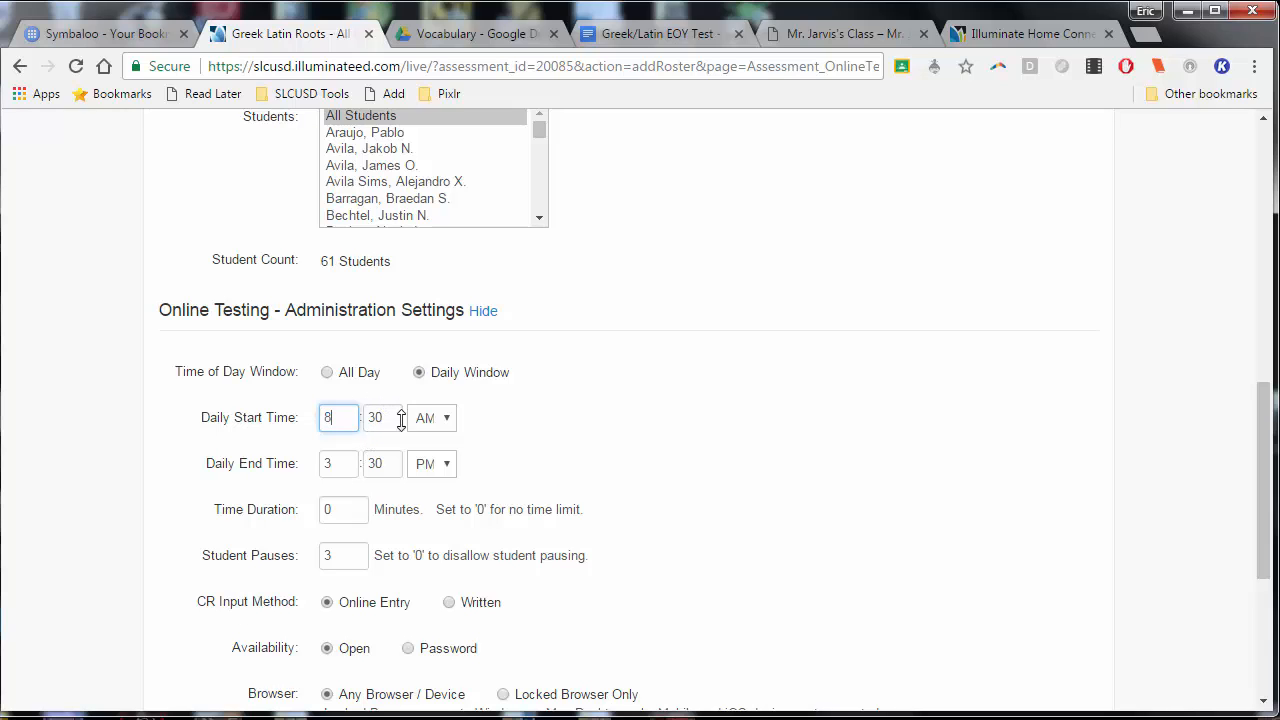
key("Tab")
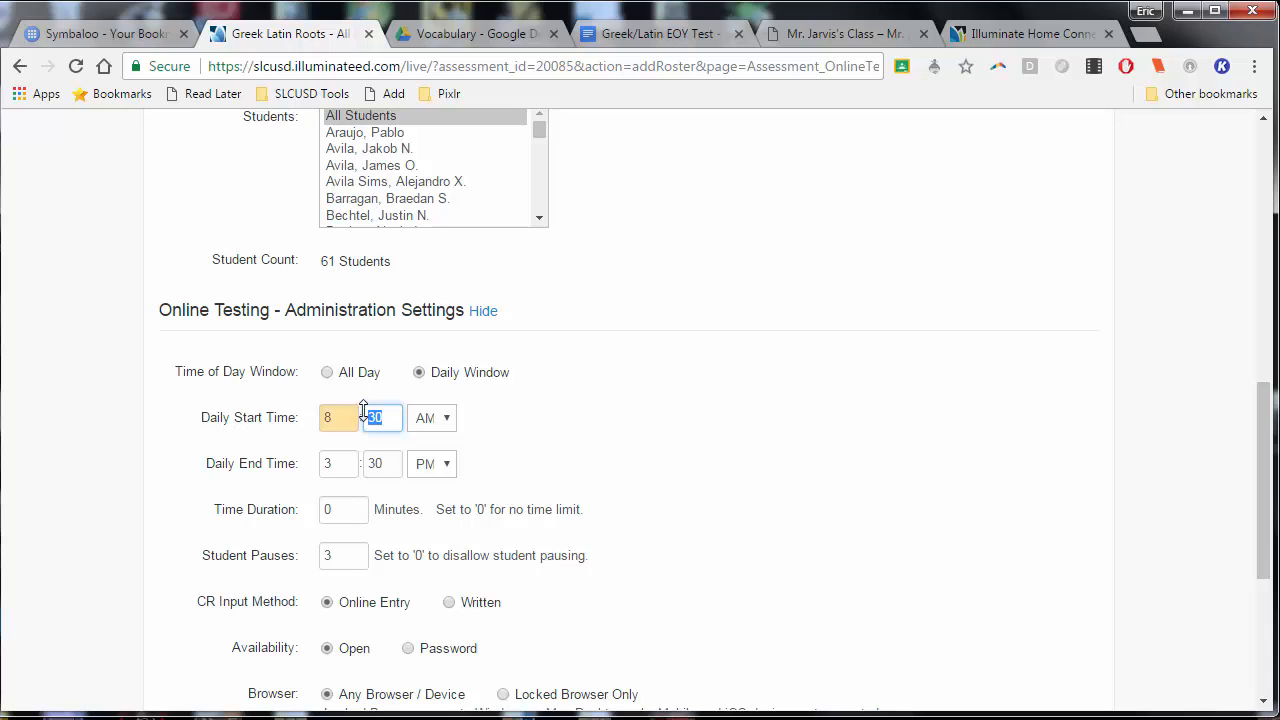
type("00")
key("Tab")
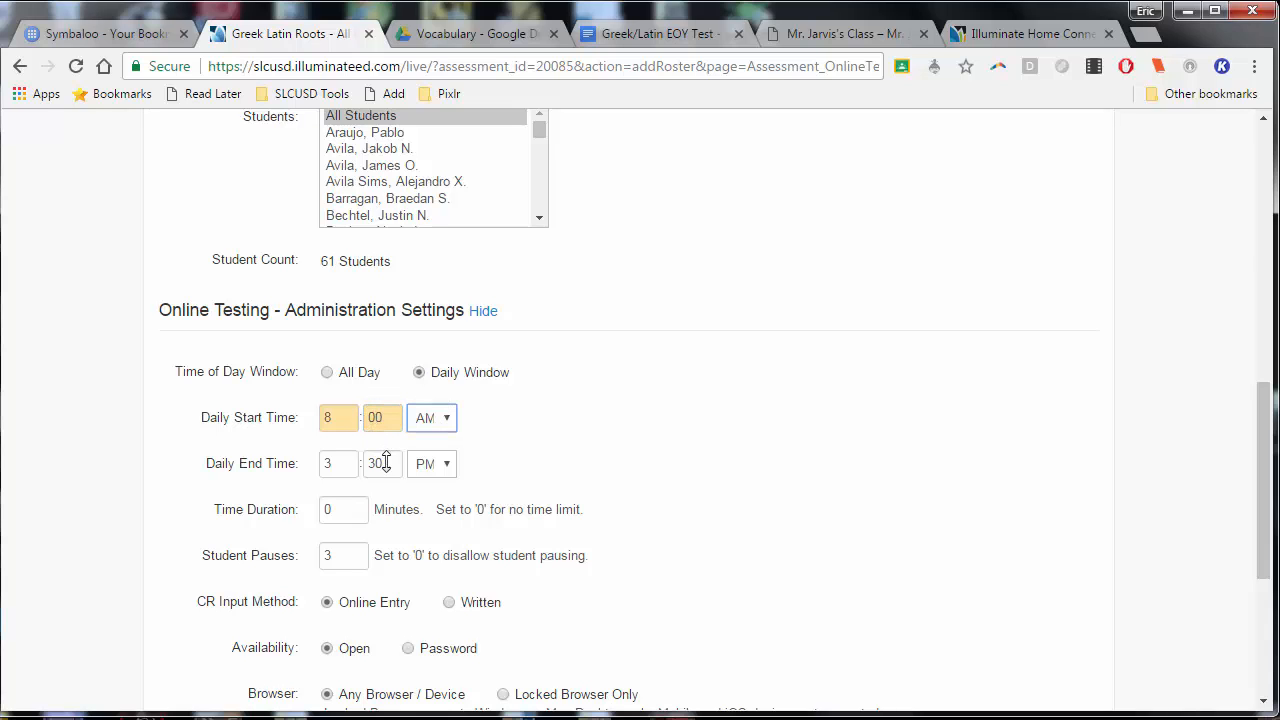
left_click_drag(386, 463, 349, 474)
type("00")
key("Tab")
Choose GreekLatinEOYTest as the roster's inline booklet
scroll(431, 488, "down", 1)
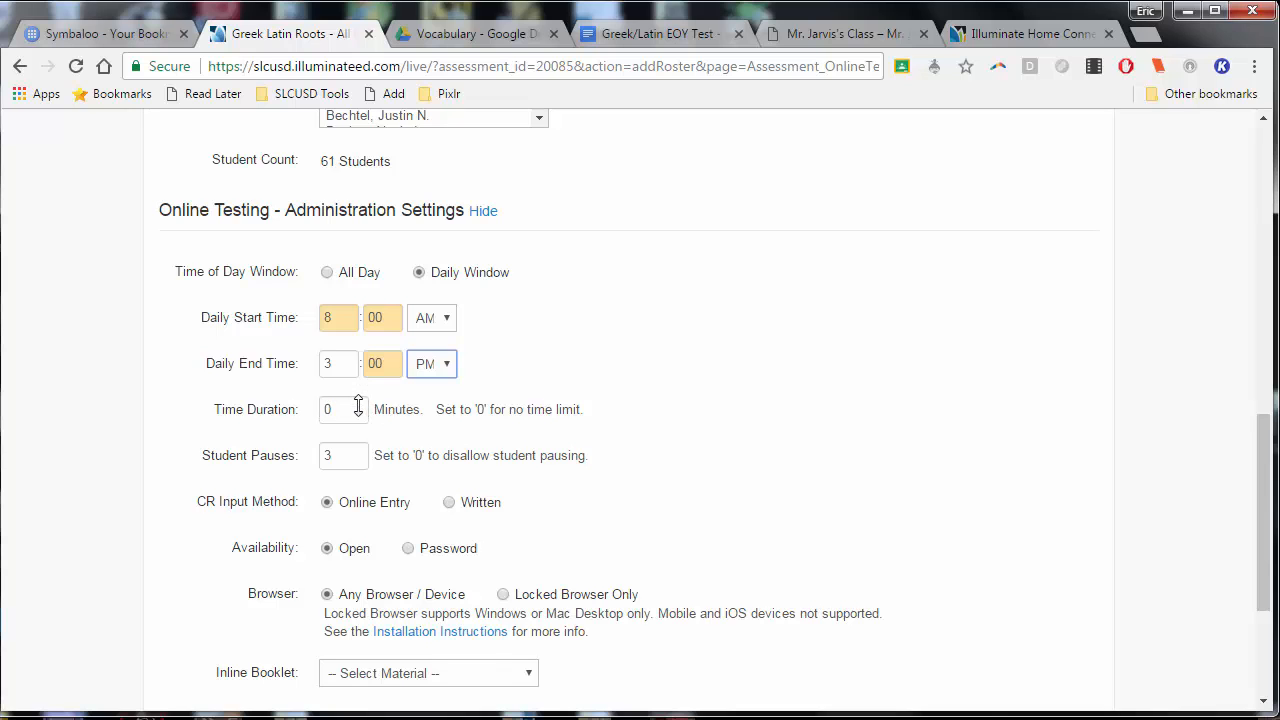
scroll(415, 436, "down", 1)
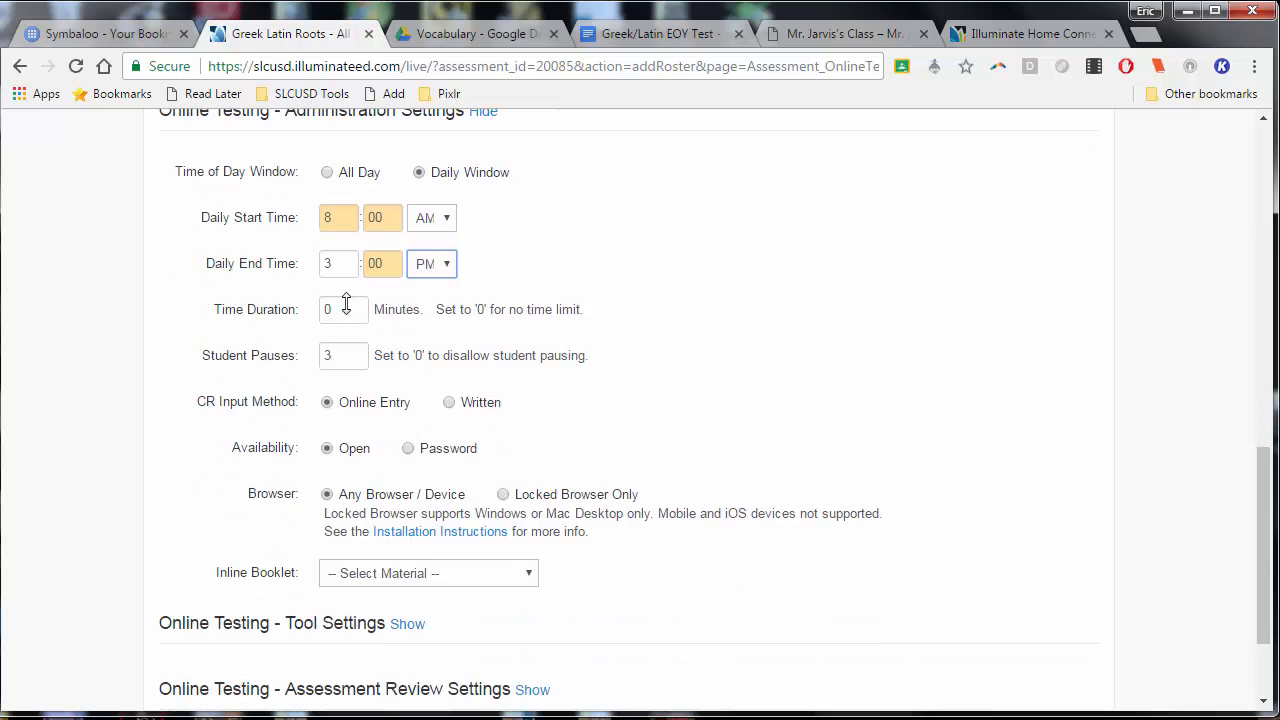
scroll(451, 313, "down", 1)
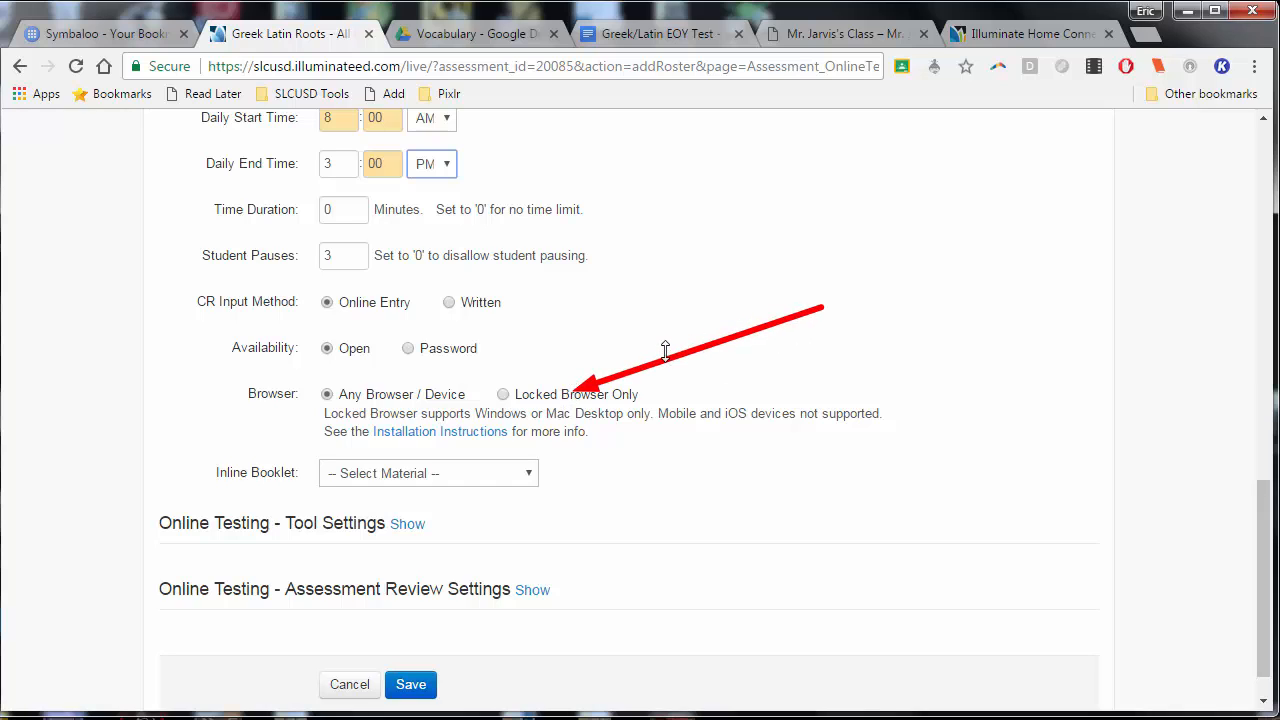
left_click(507, 478)
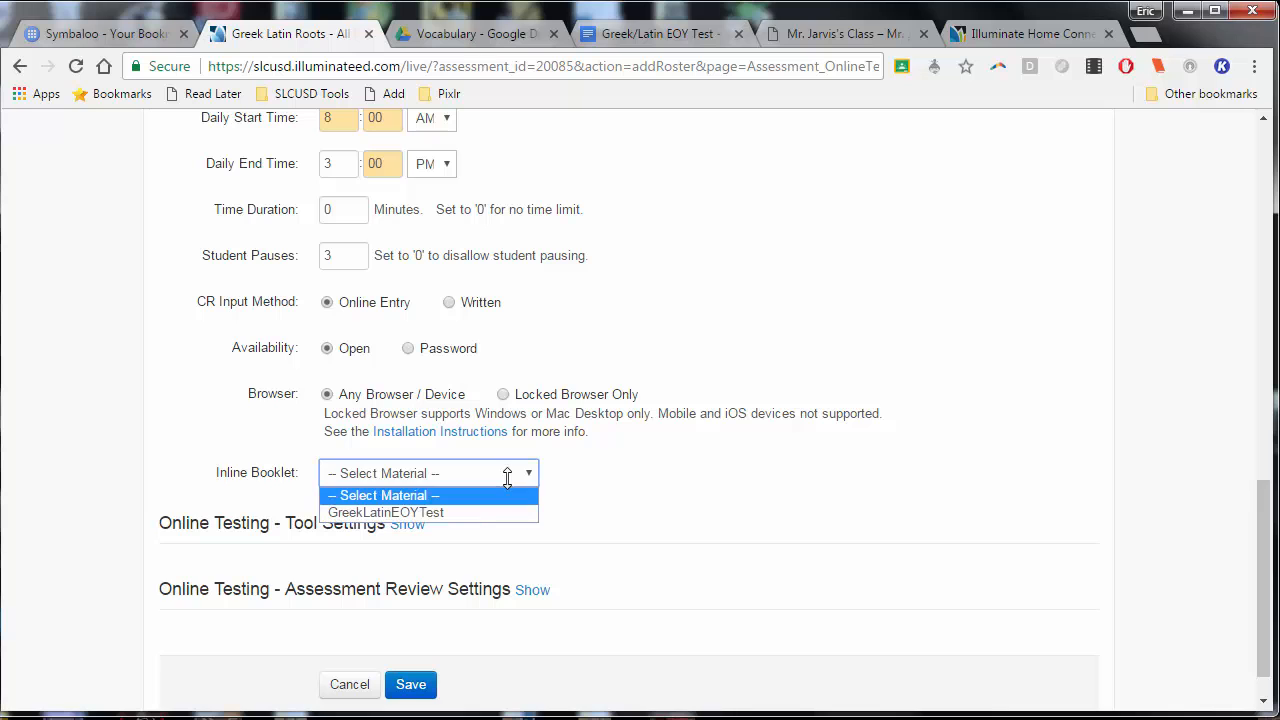
left_click(478, 511)
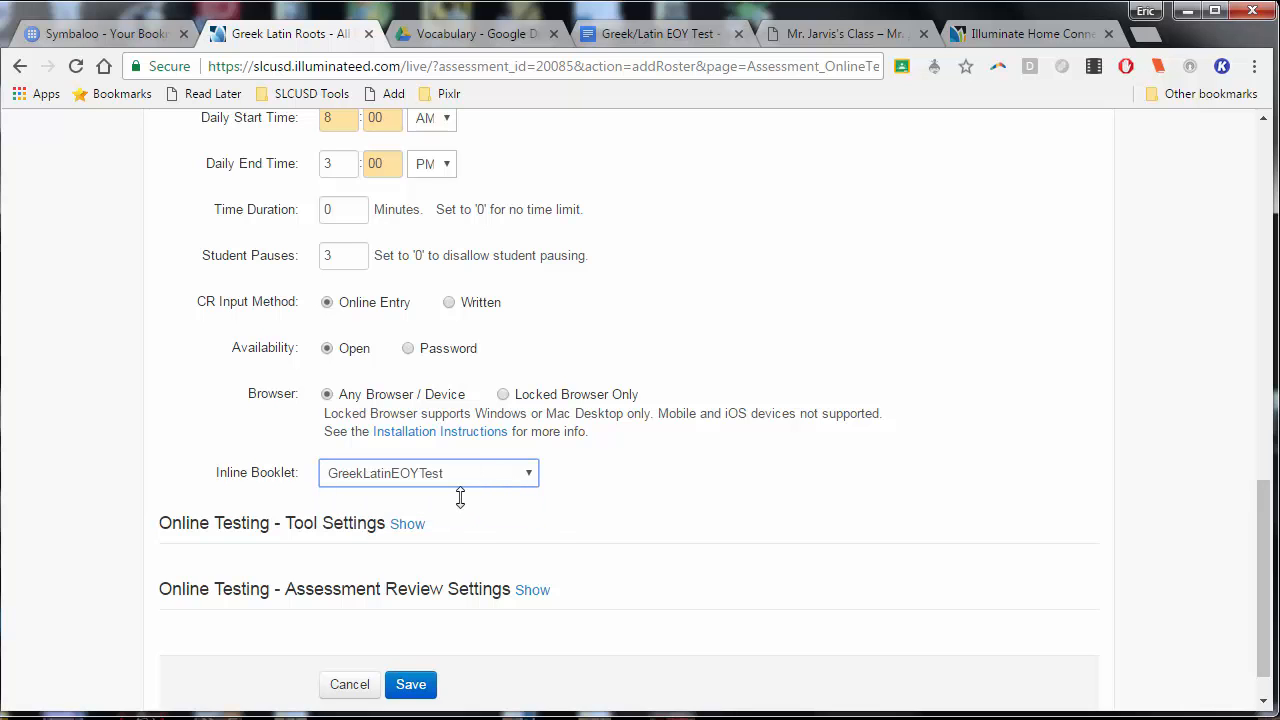
Enable the spell checker, highlighting and dictionary in the online testing tool settings
scroll(822, 345, "up", 3)
scroll(818, 344, "down", 2)
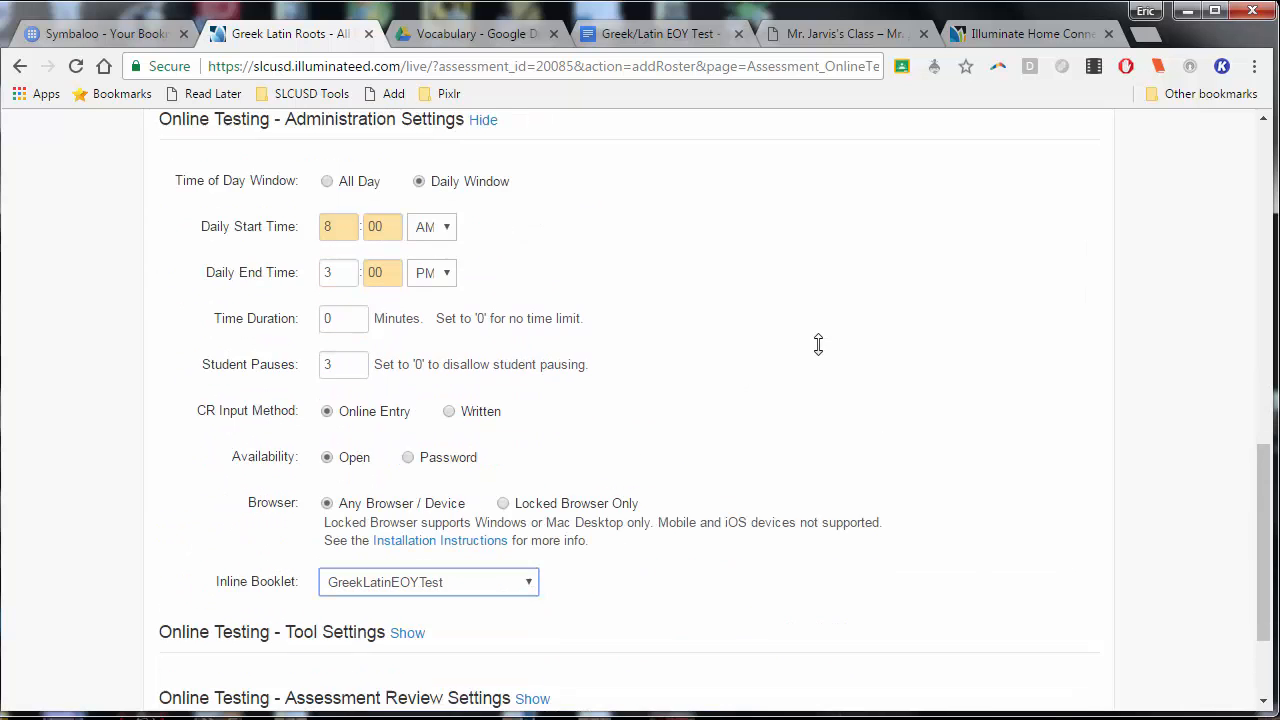
scroll(757, 329, "up", 3)
scroll(754, 328, "down", 1)
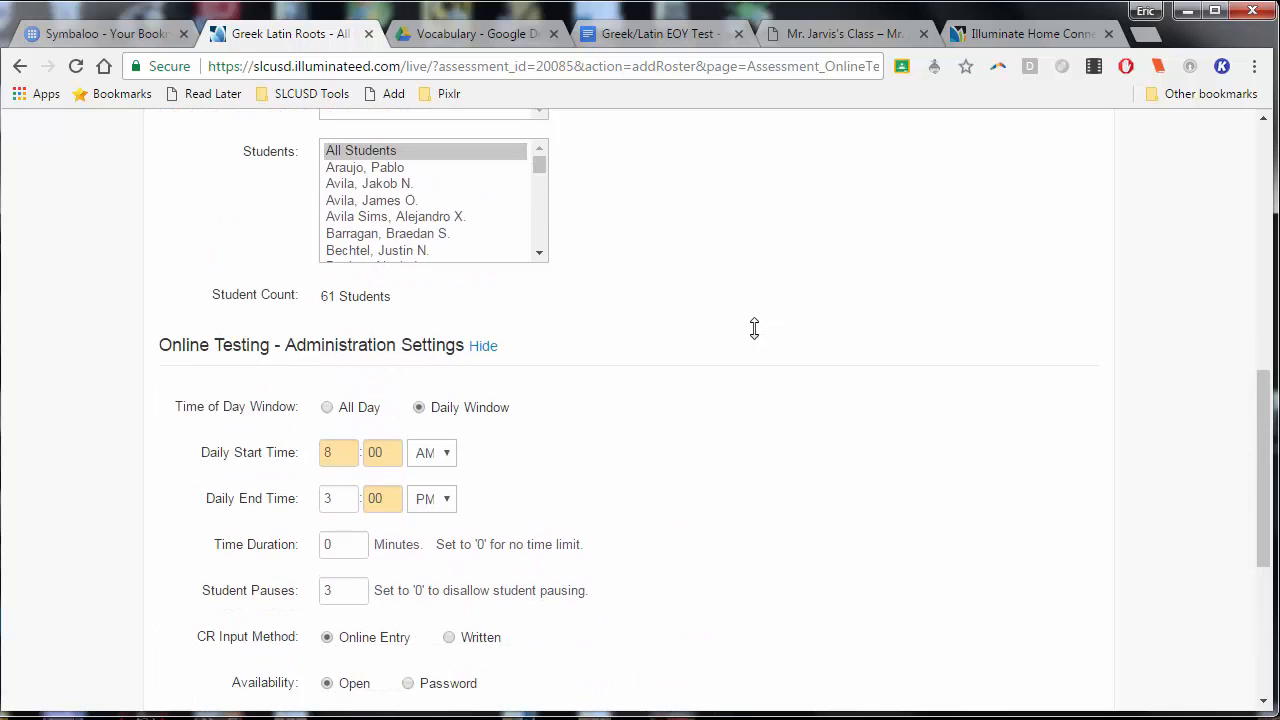
scroll(754, 328, "down", 4)
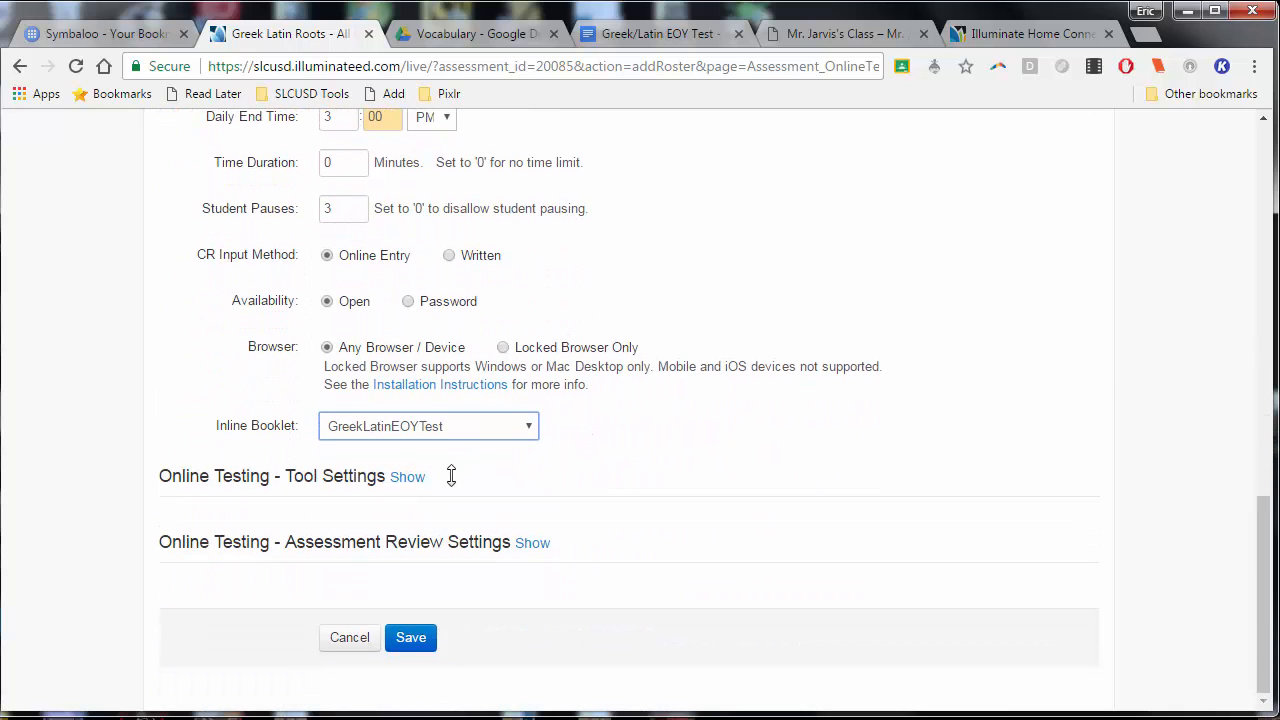
left_click(415, 479)
scroll(748, 470, "down", 2)
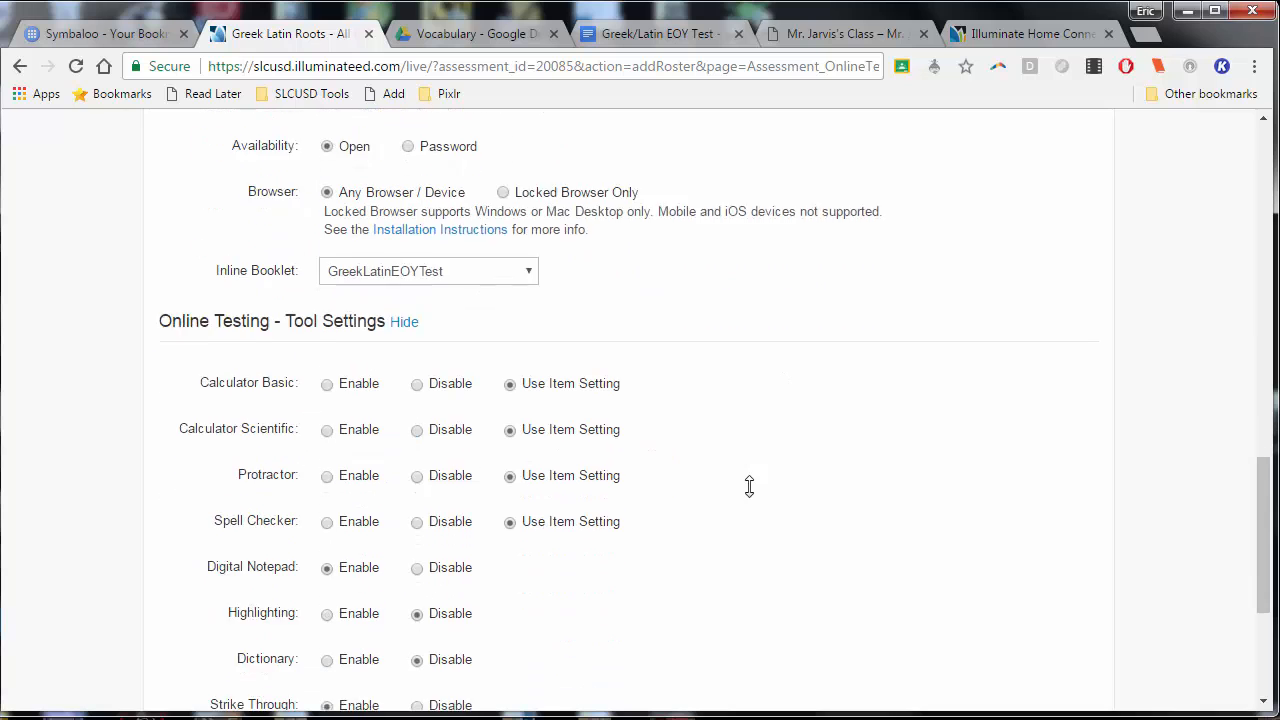
scroll(434, 368, "down", 1)
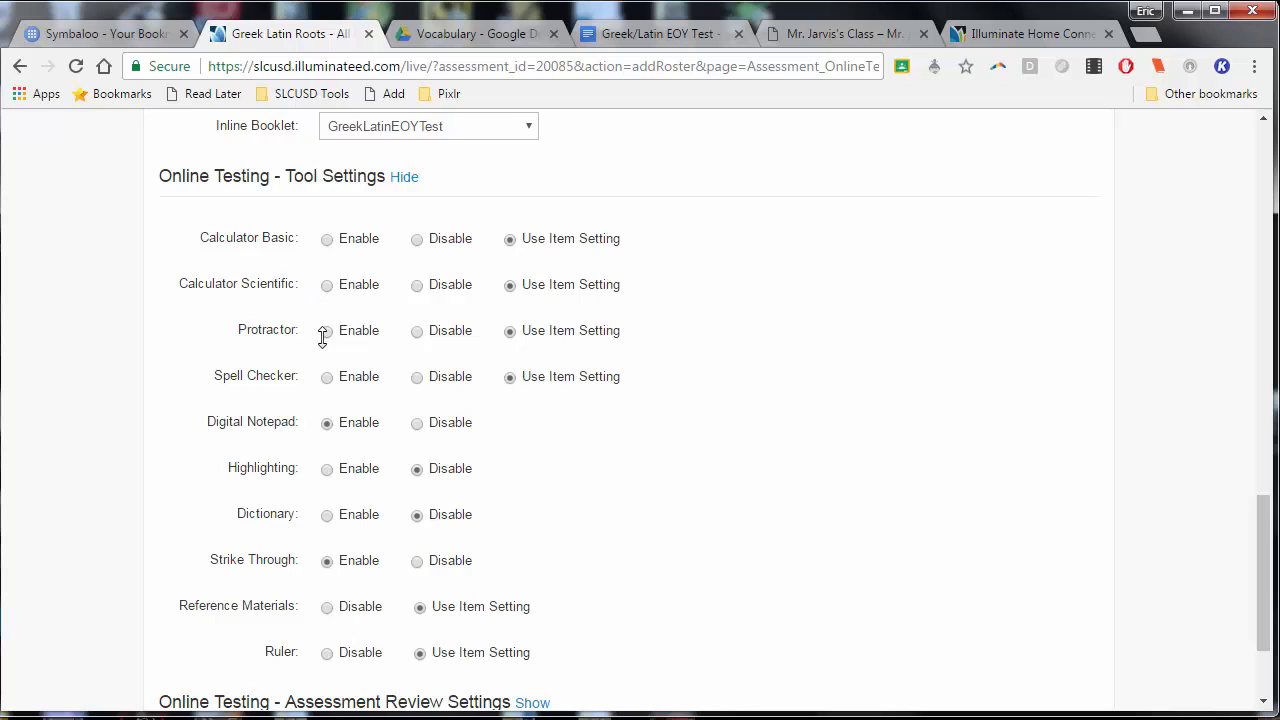
left_click(328, 377)
scroll(643, 427, "down", 1)
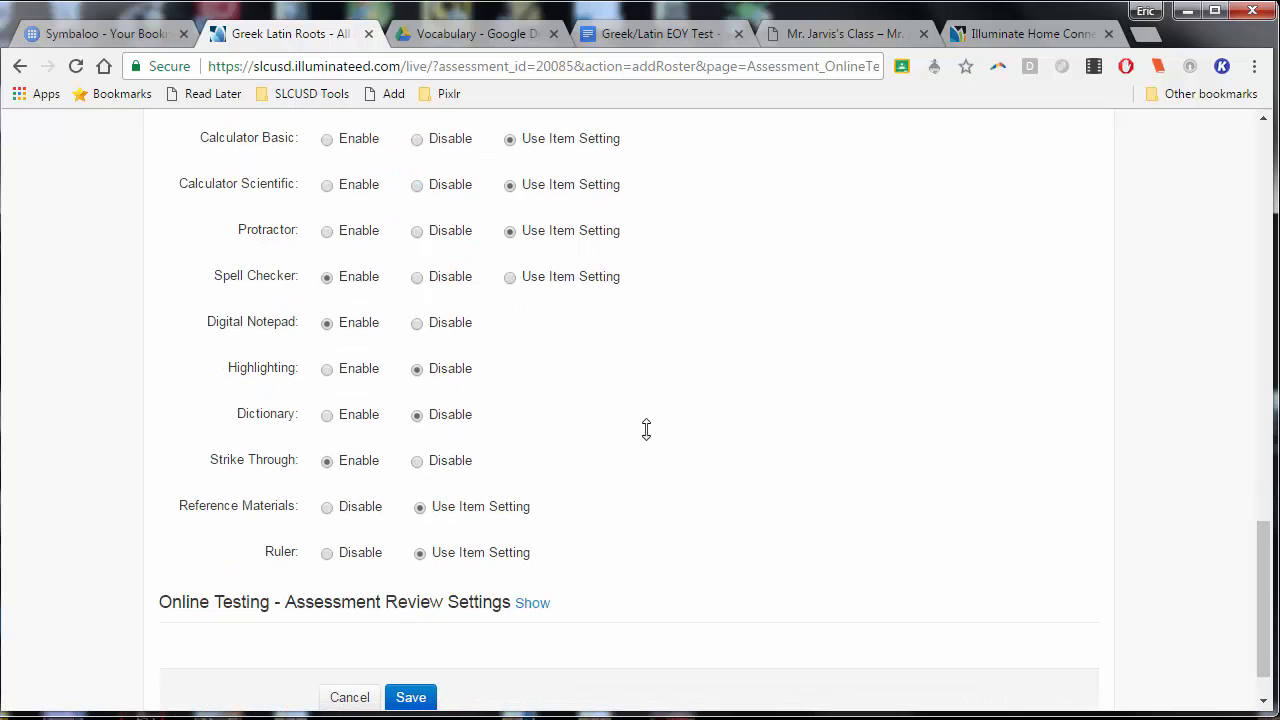
left_click(326, 369)
Turn on showing results in the assessment review settings, enabled on 06/07/2017 with the time switched to AM
scroll(551, 500, "down", 1)
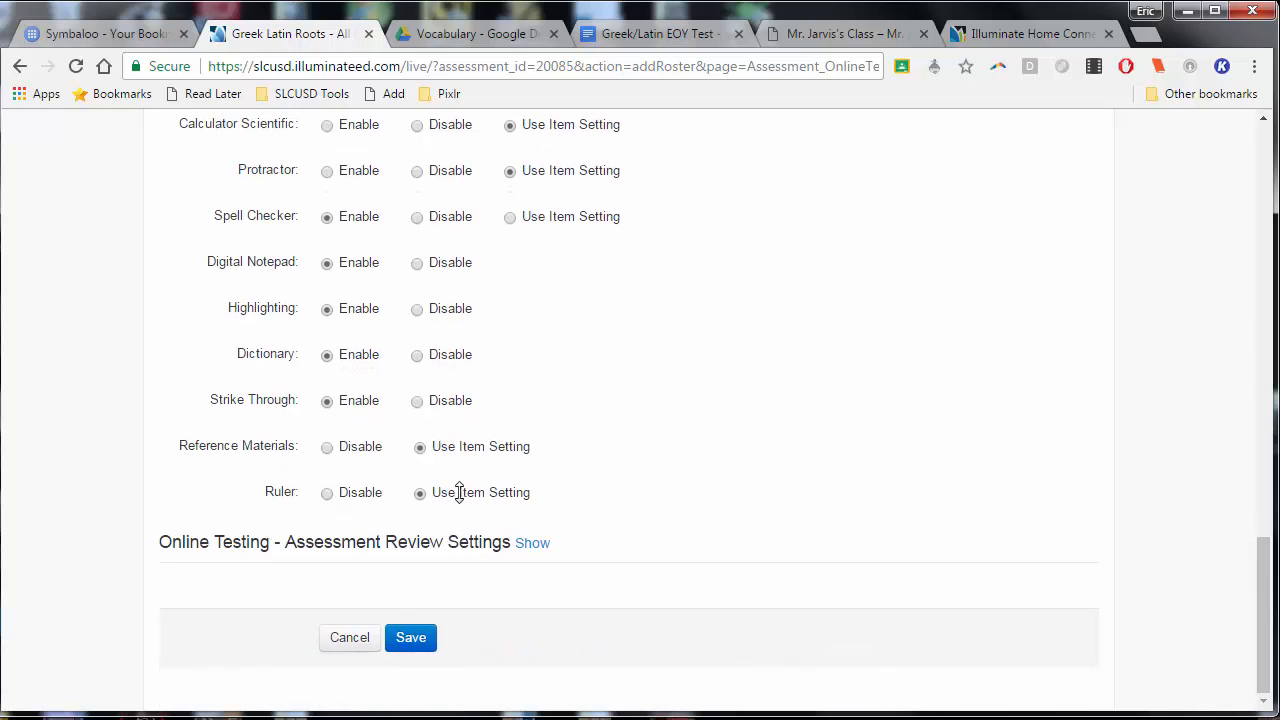
left_click(540, 540)
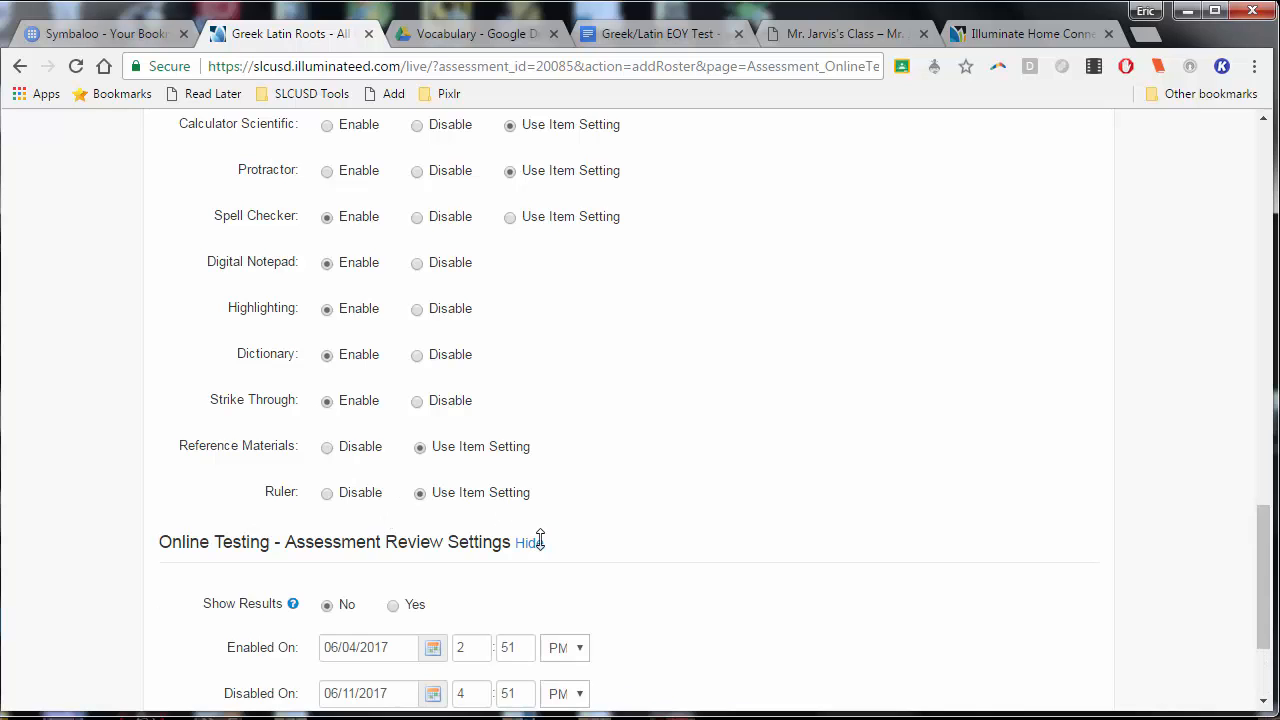
scroll(622, 479, "down", 3)
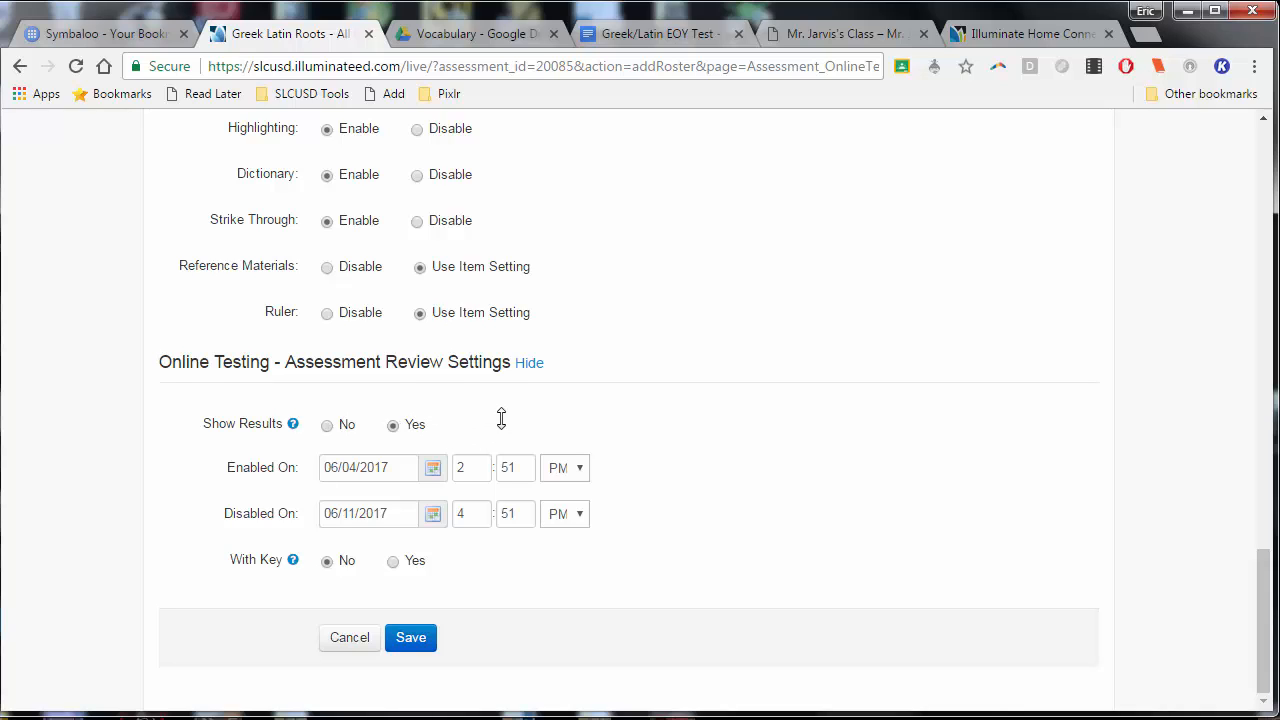
left_click(433, 470)
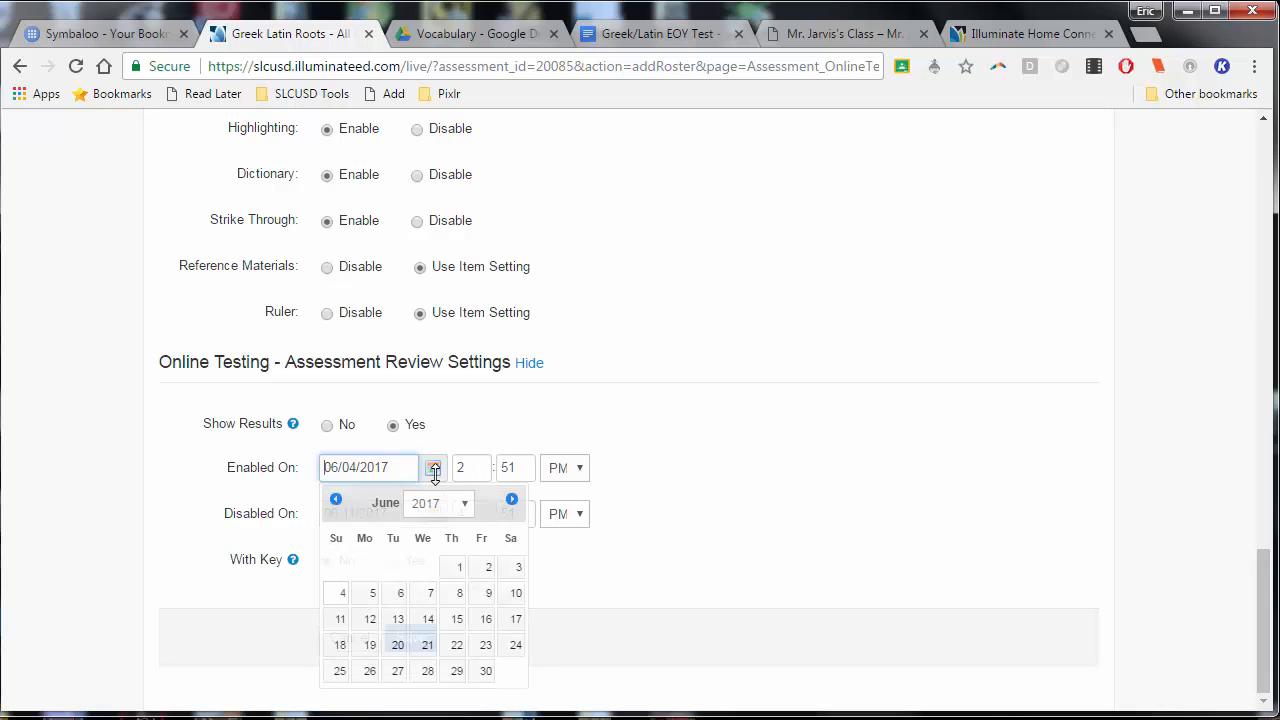
left_click(429, 597)
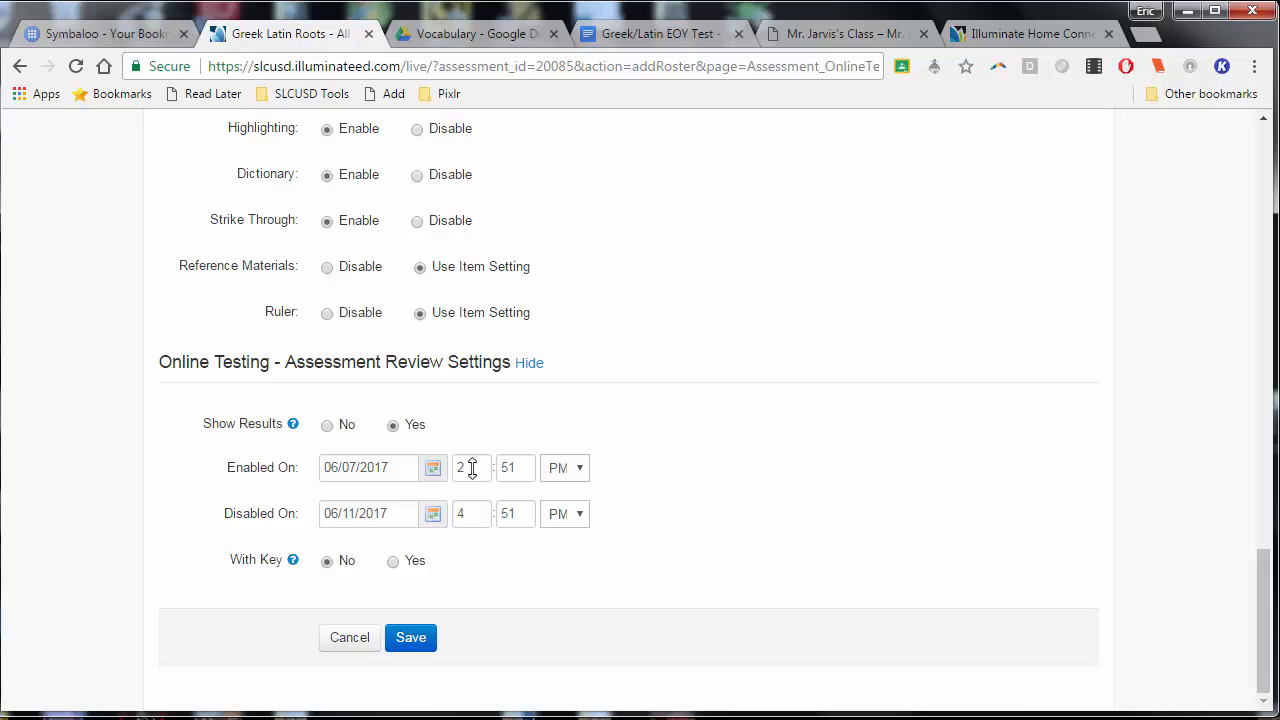
left_click_drag(472, 467, 430, 467)
left_click(552, 475)
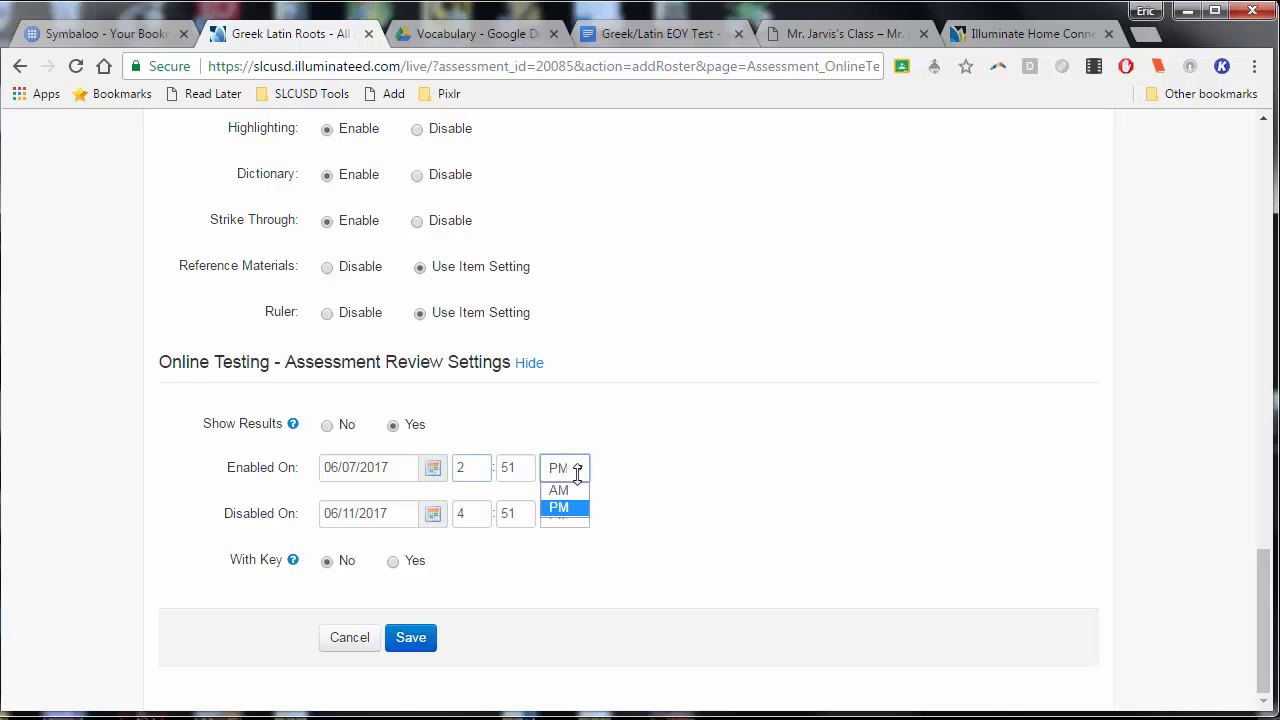
left_click(558, 489)
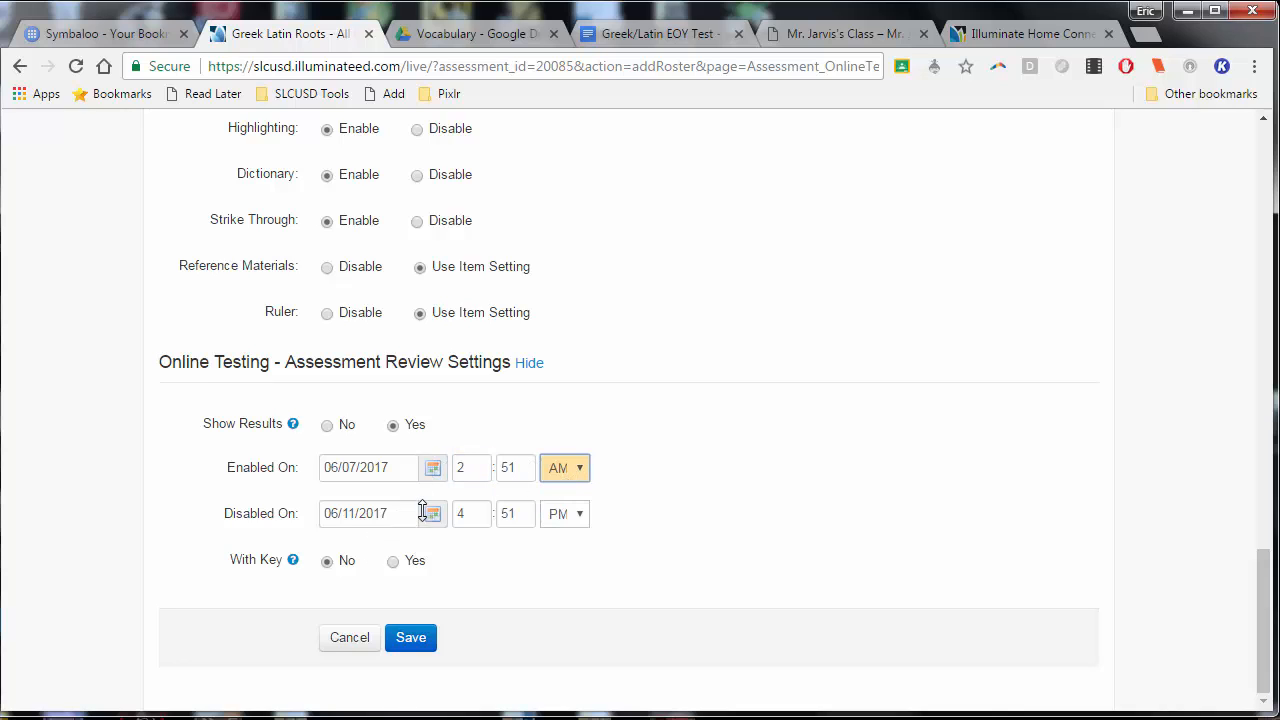
Set the results' disabled date to 06/11/2017 and include the answer key with the results
left_click(434, 515)
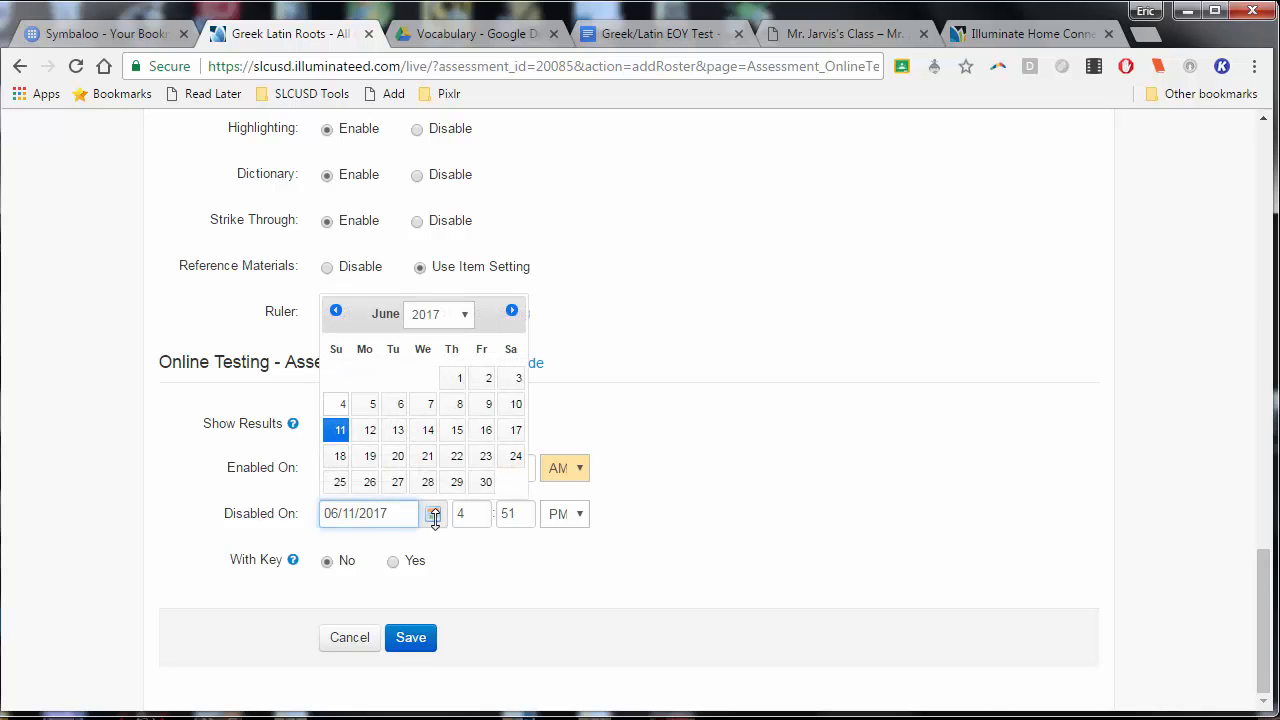
left_click(337, 425)
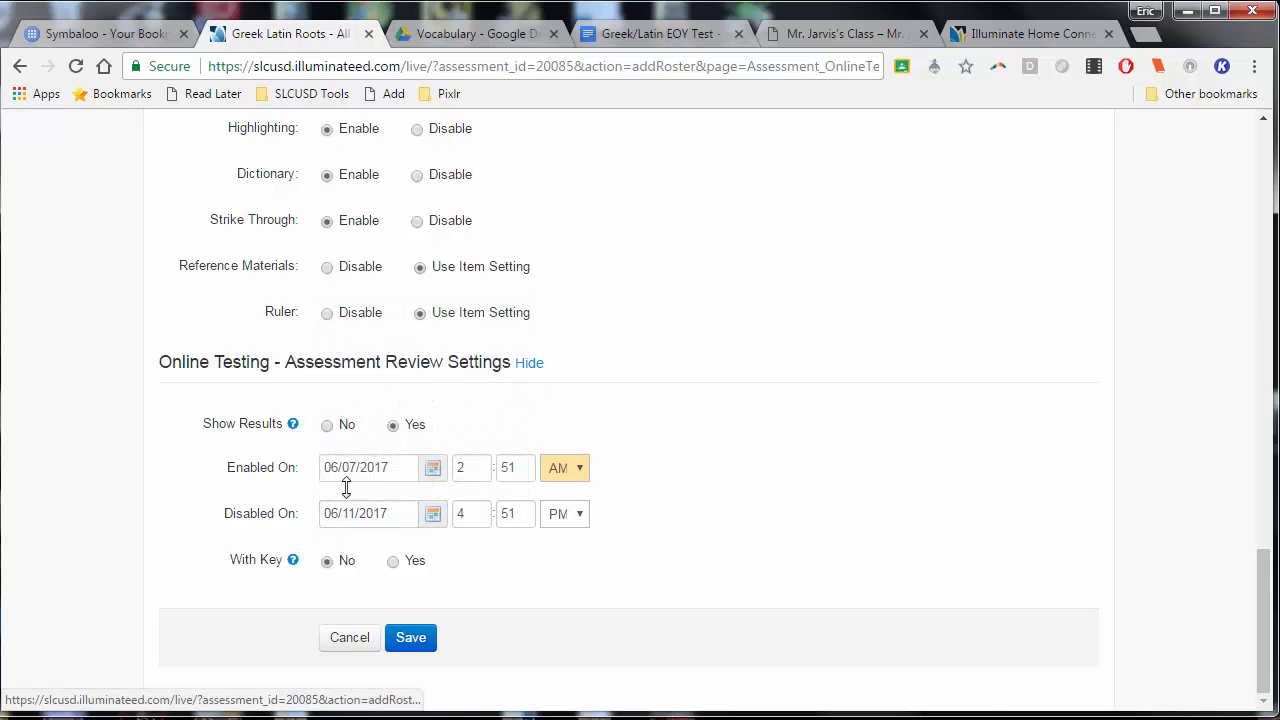
left_click(392, 561)
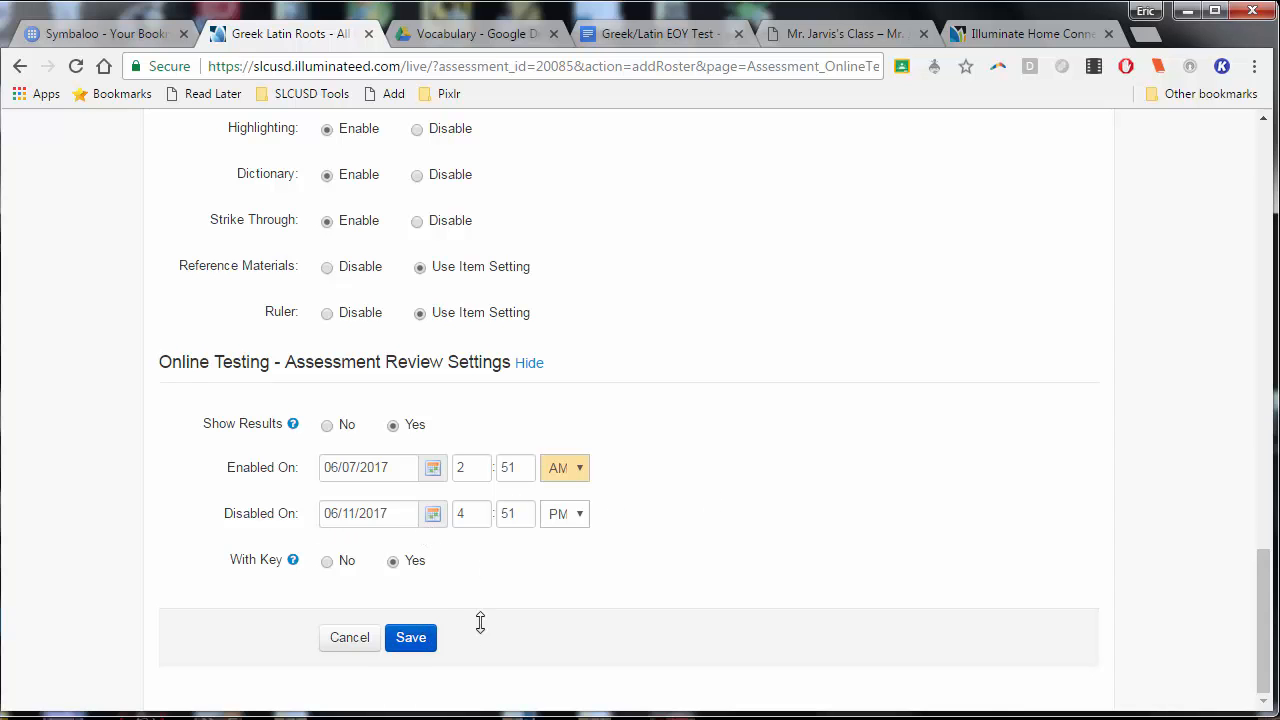
Review the roster's student, administration, tool and review settings, and save the roster
scroll(748, 486, "up", 10)
scroll(763, 456, "up", 5)
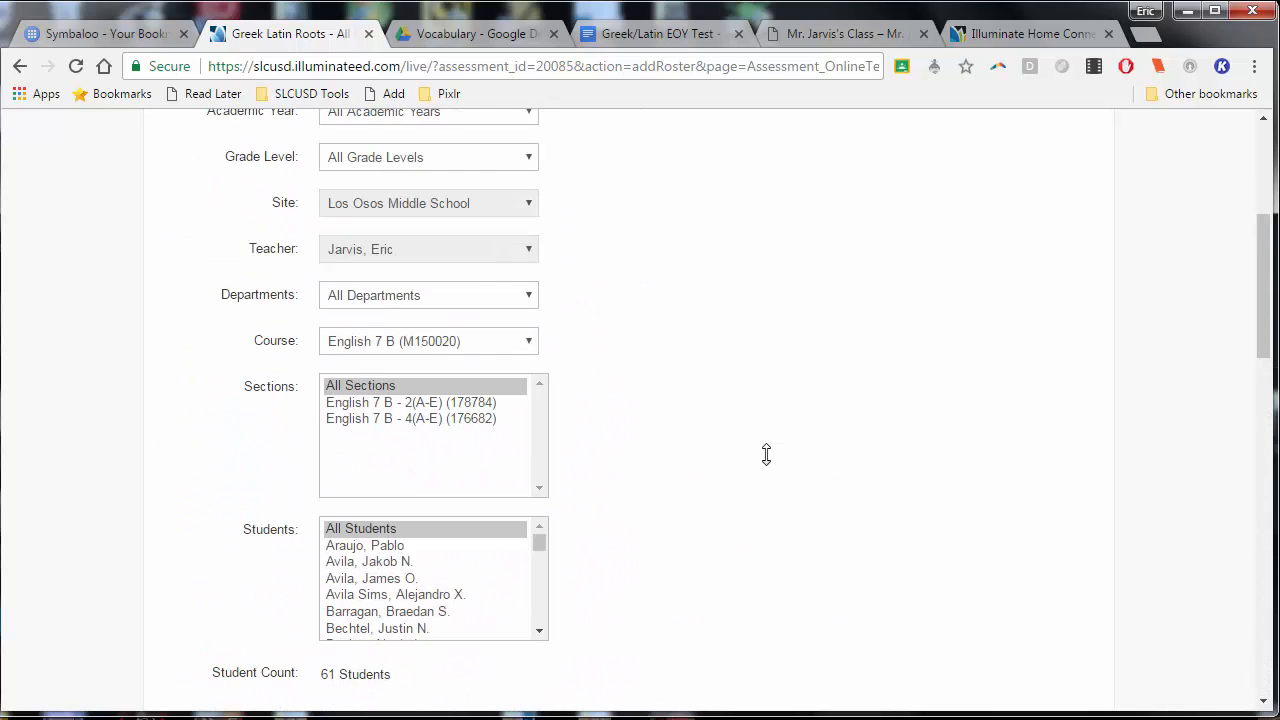
scroll(774, 457, "down", 3)
scroll(776, 457, "down", 7)
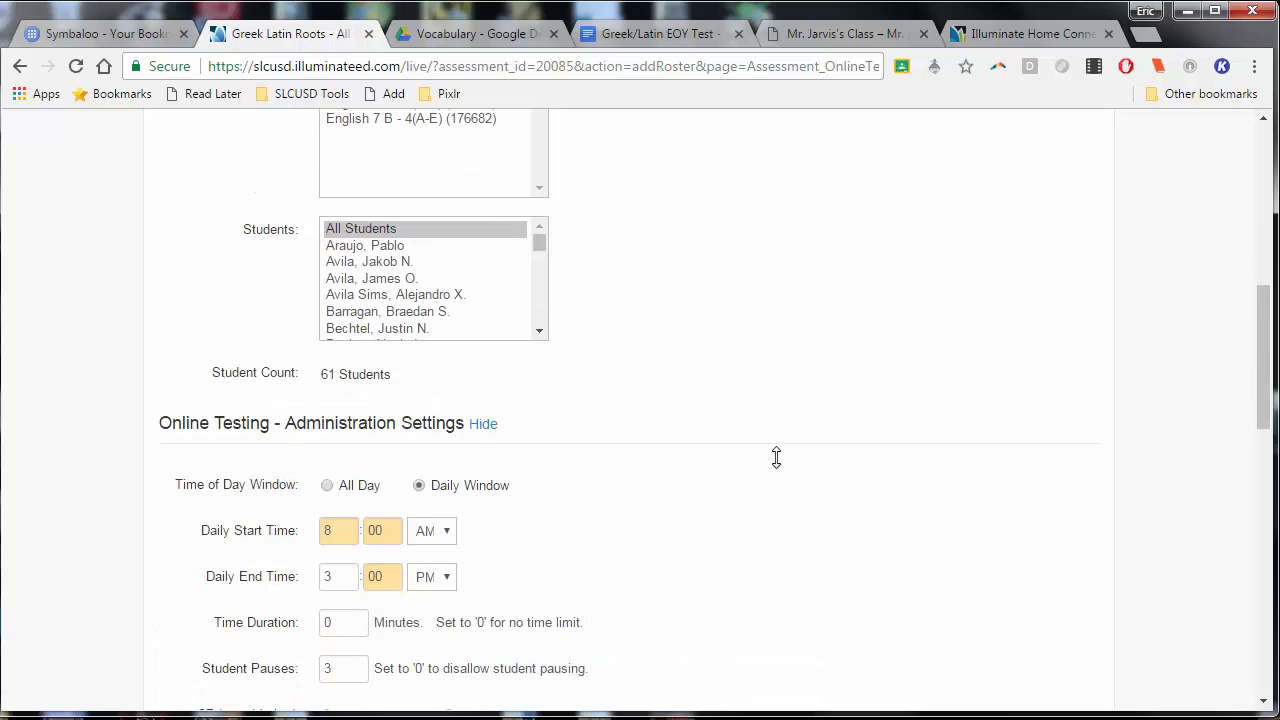
scroll(781, 470, "down", 3)
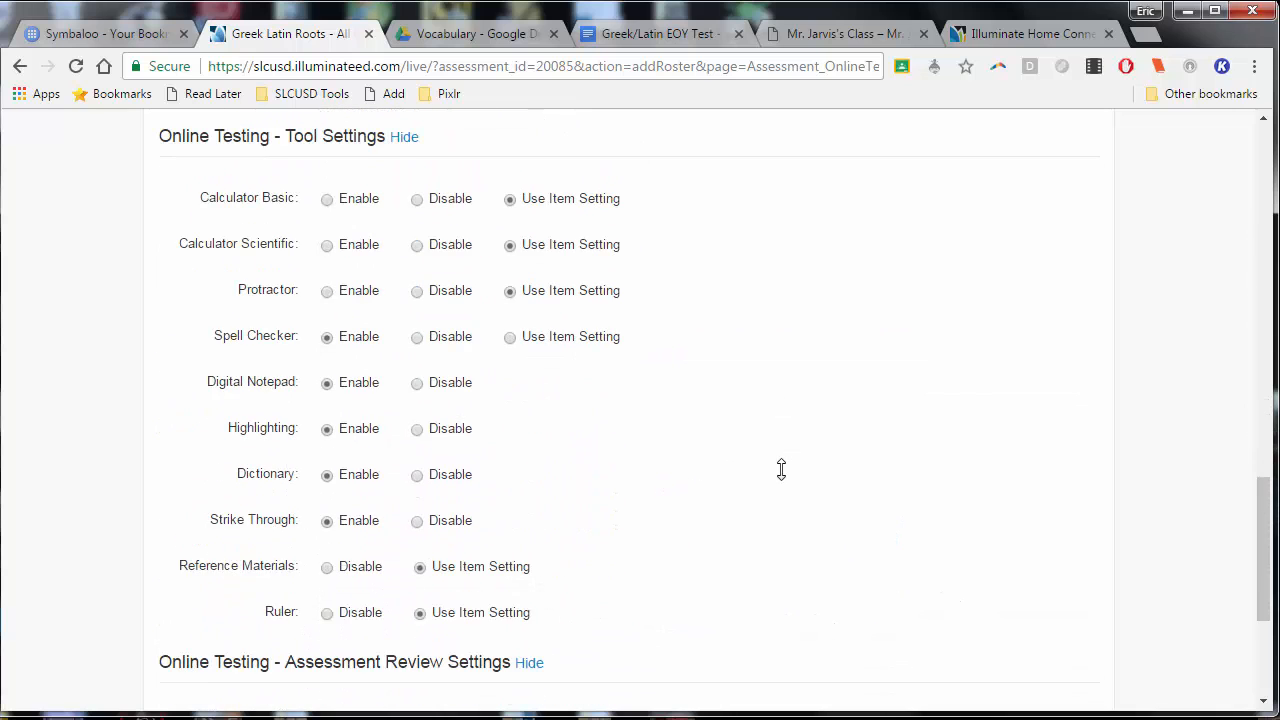
scroll(780, 469, "up", 7)
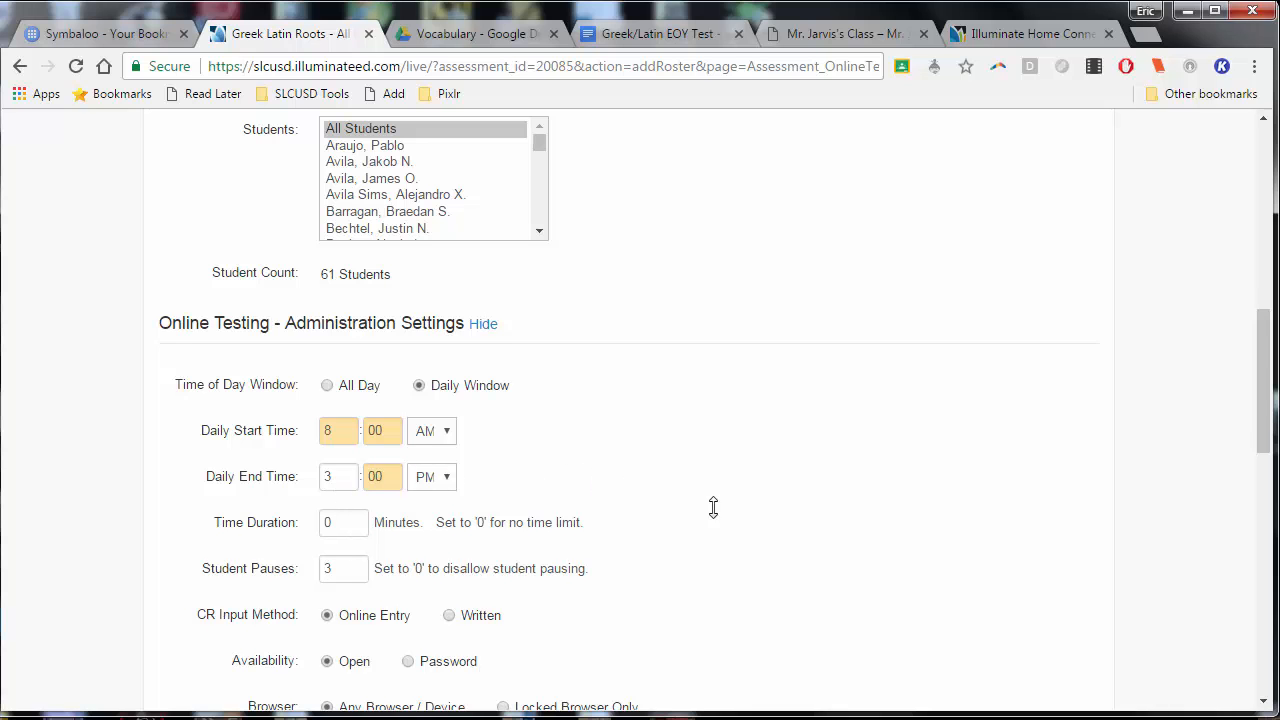
scroll(713, 507, "down", 7)
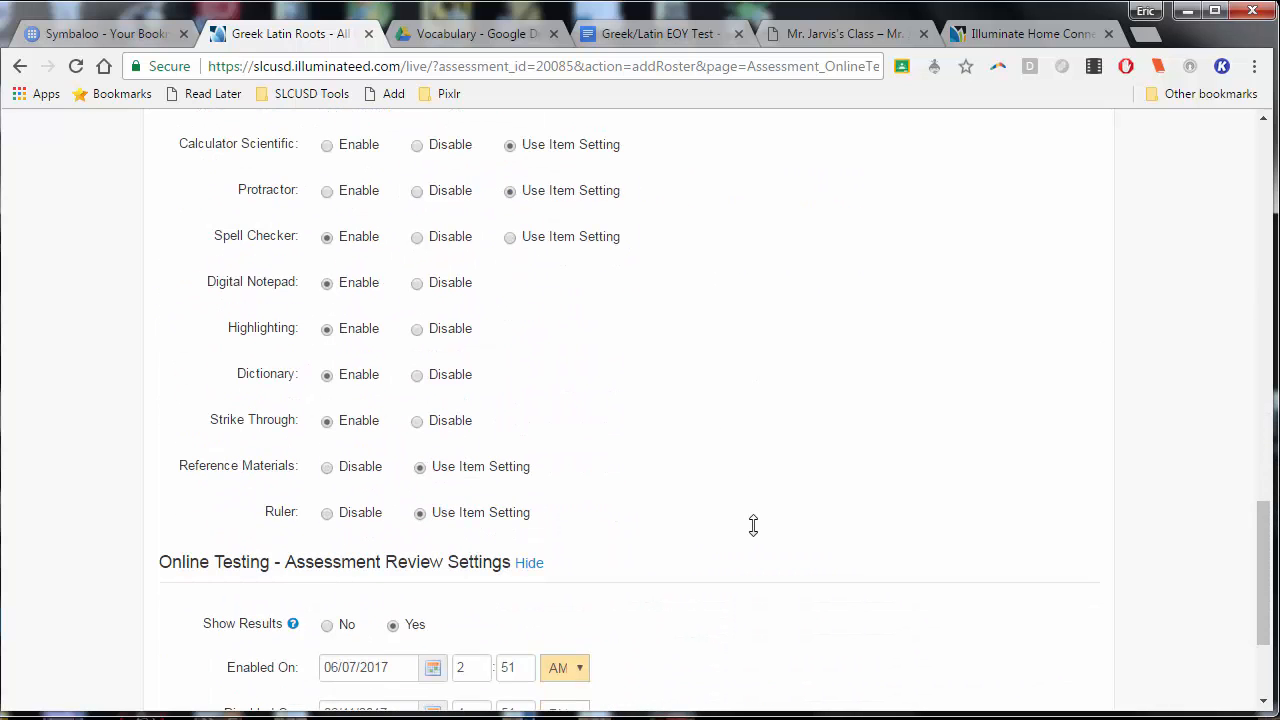
scroll(751, 526, "up", 1)
scroll(631, 467, "down", 3)
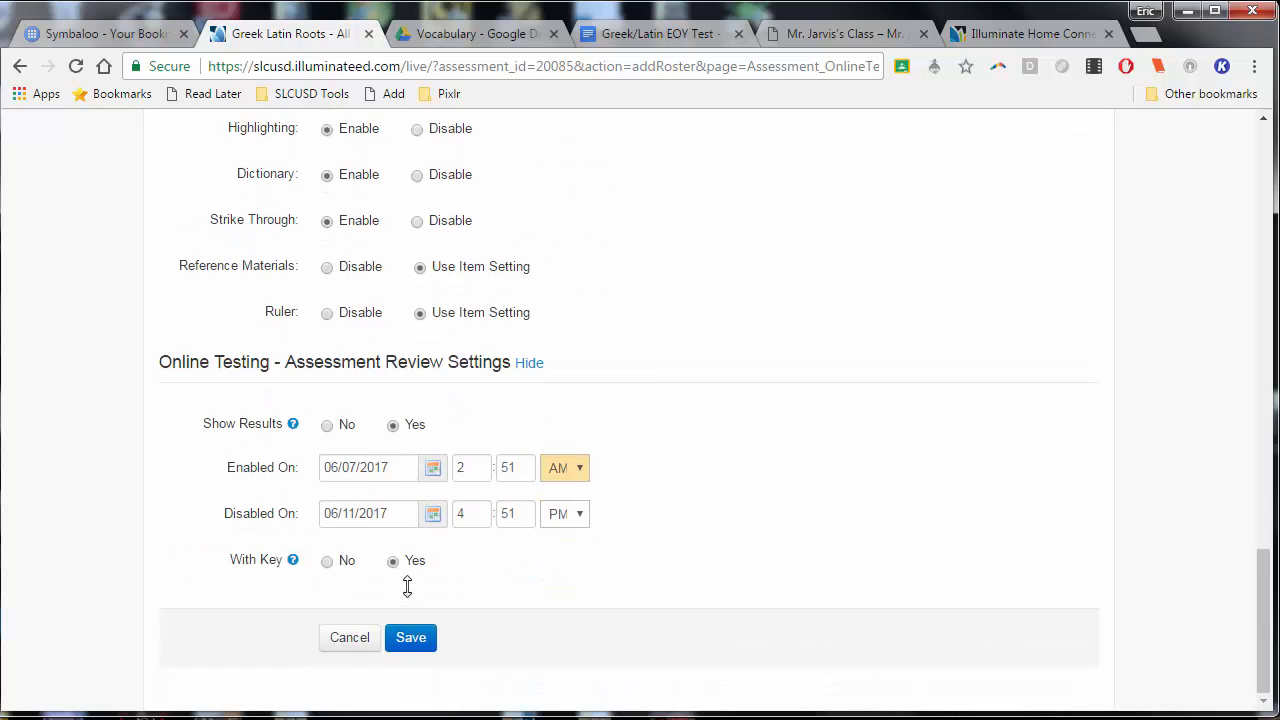
left_click(410, 637)
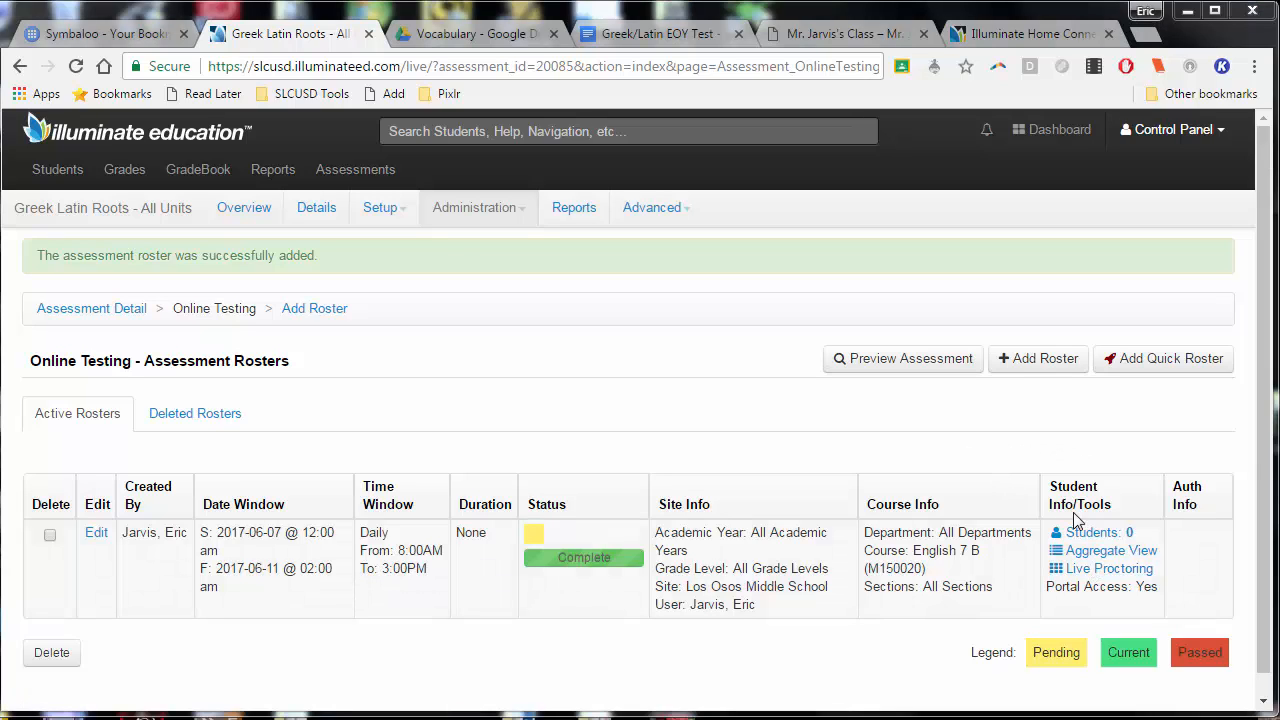
Open the roster options for the online assessment preview and choose GreekLatinEOYTest as the inline booklet
left_click(896, 372)
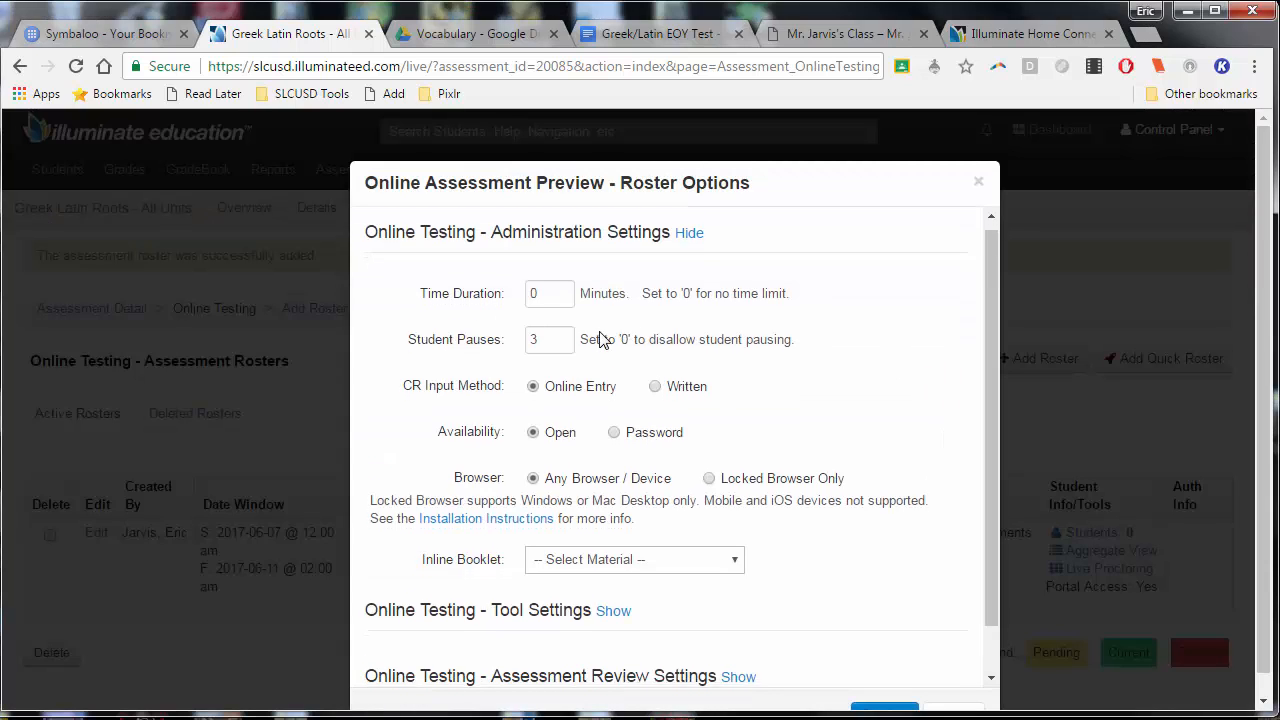
scroll(600, 340, "down", 3)
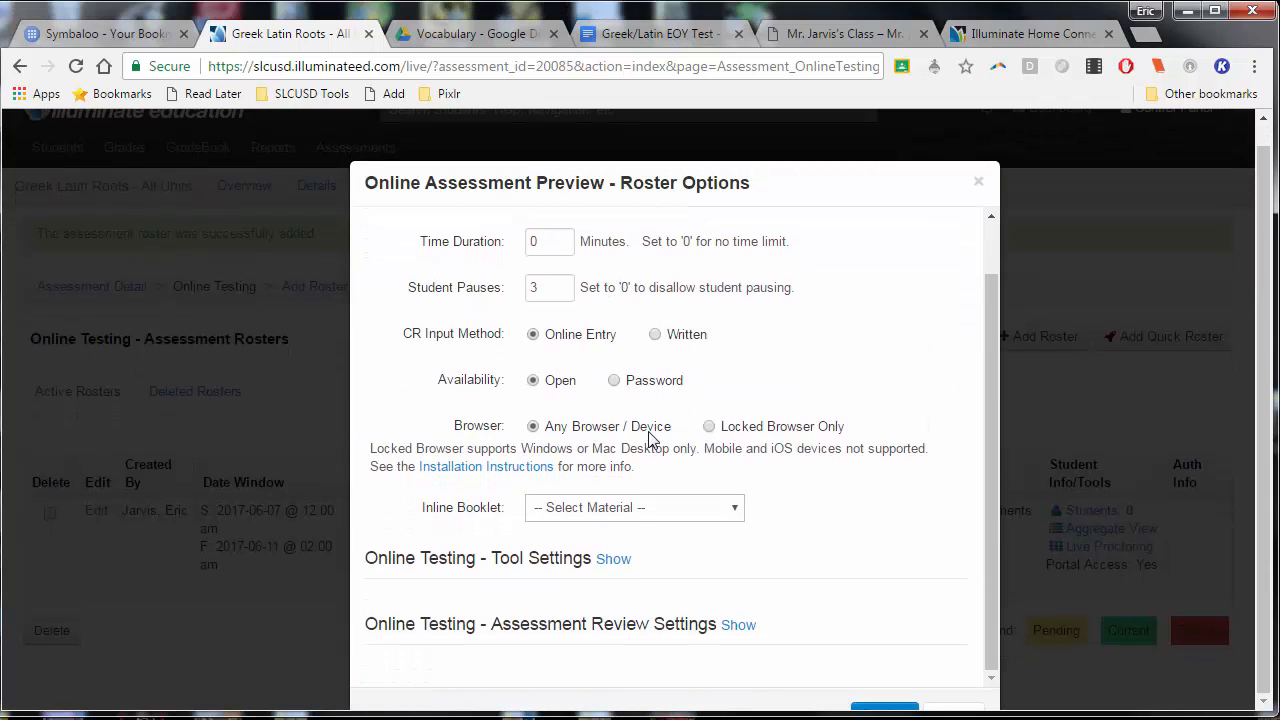
left_click(649, 512)
left_click(645, 546)
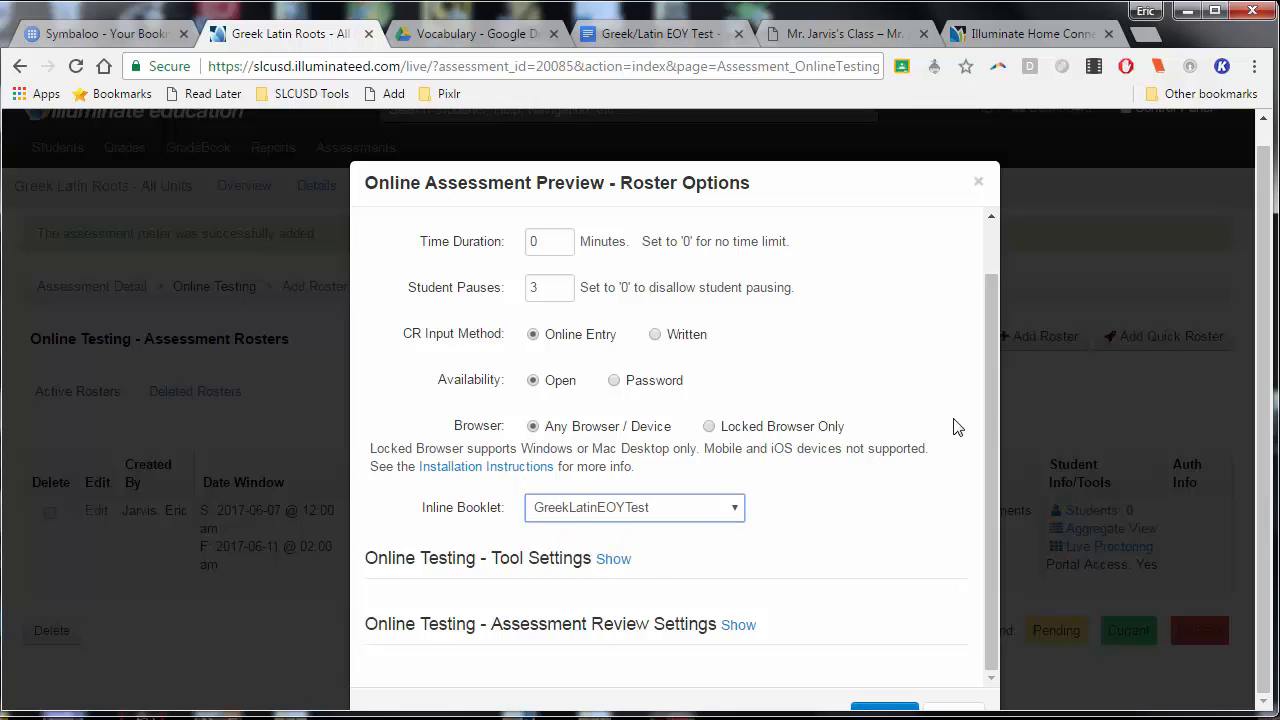
Show the preview's tool settings and enable the spell checker
left_click(612, 560)
scroll(787, 625, "down", 2)
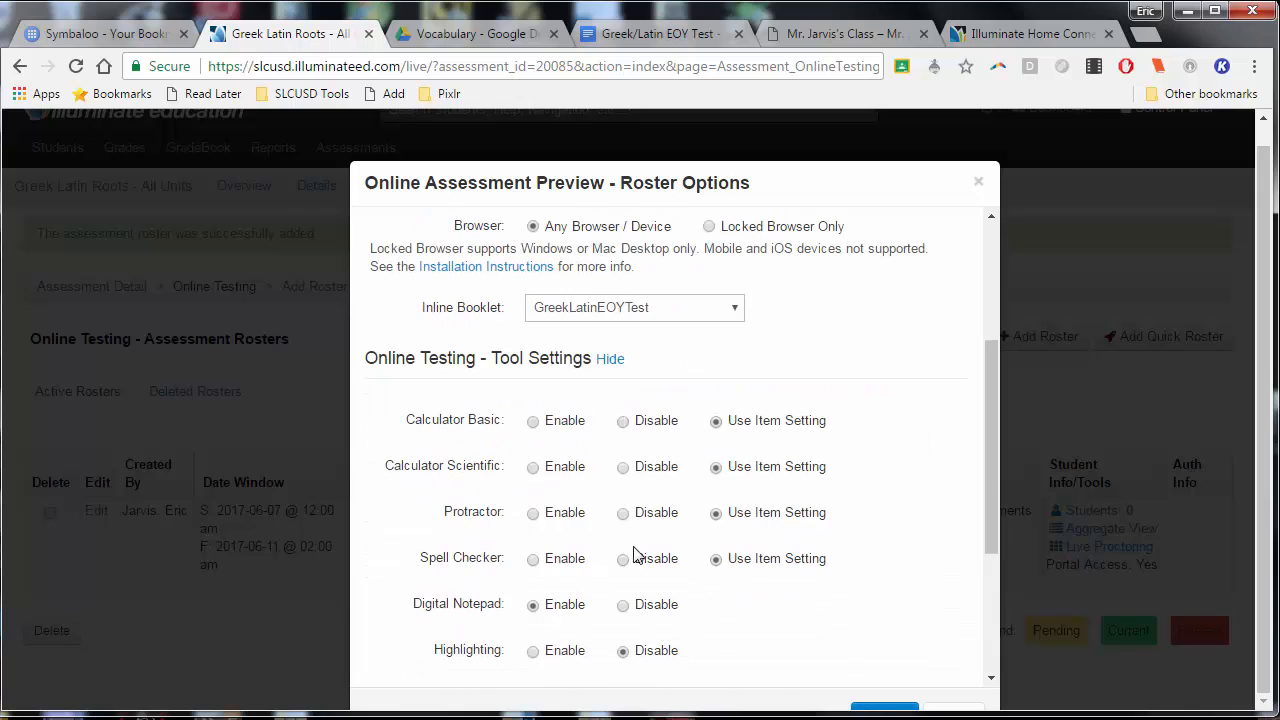
scroll(543, 474, "down", 1)
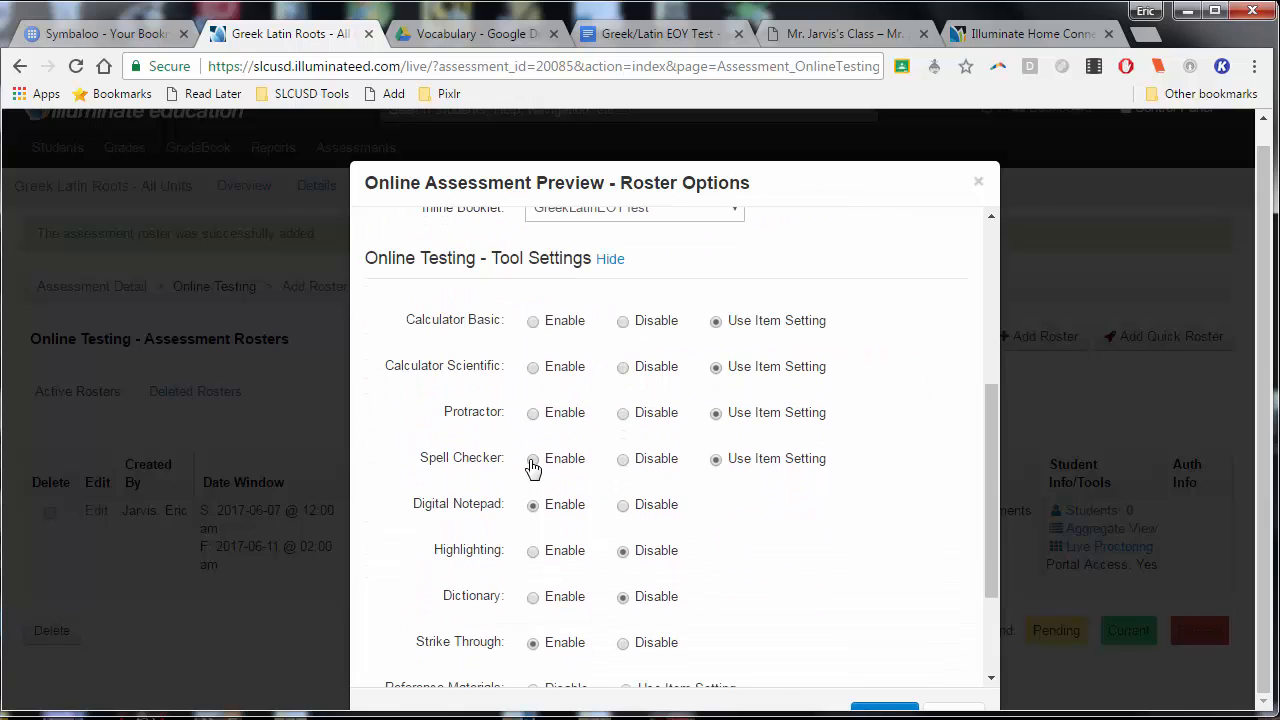
left_click(532, 461)
Set the preview's assessment review settings to show results with the key, and launch the preview
scroll(557, 486, "down", 2)
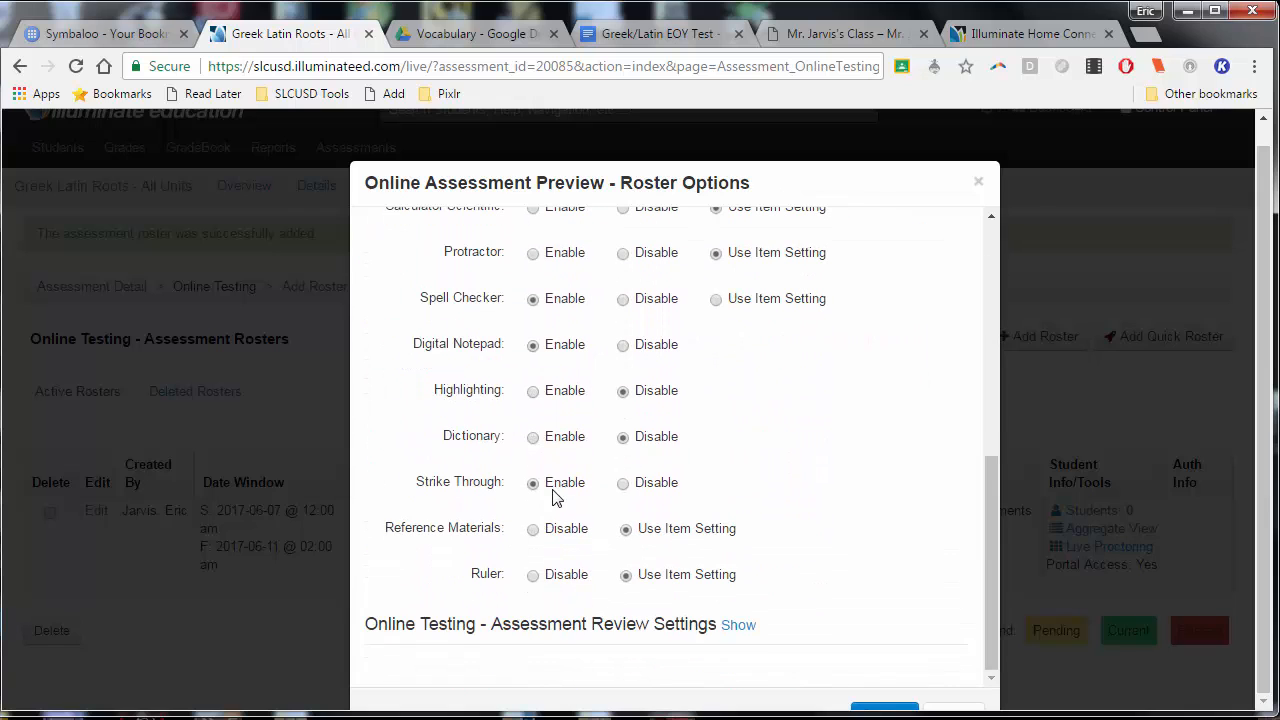
left_click(740, 625)
scroll(634, 606, "down", 2)
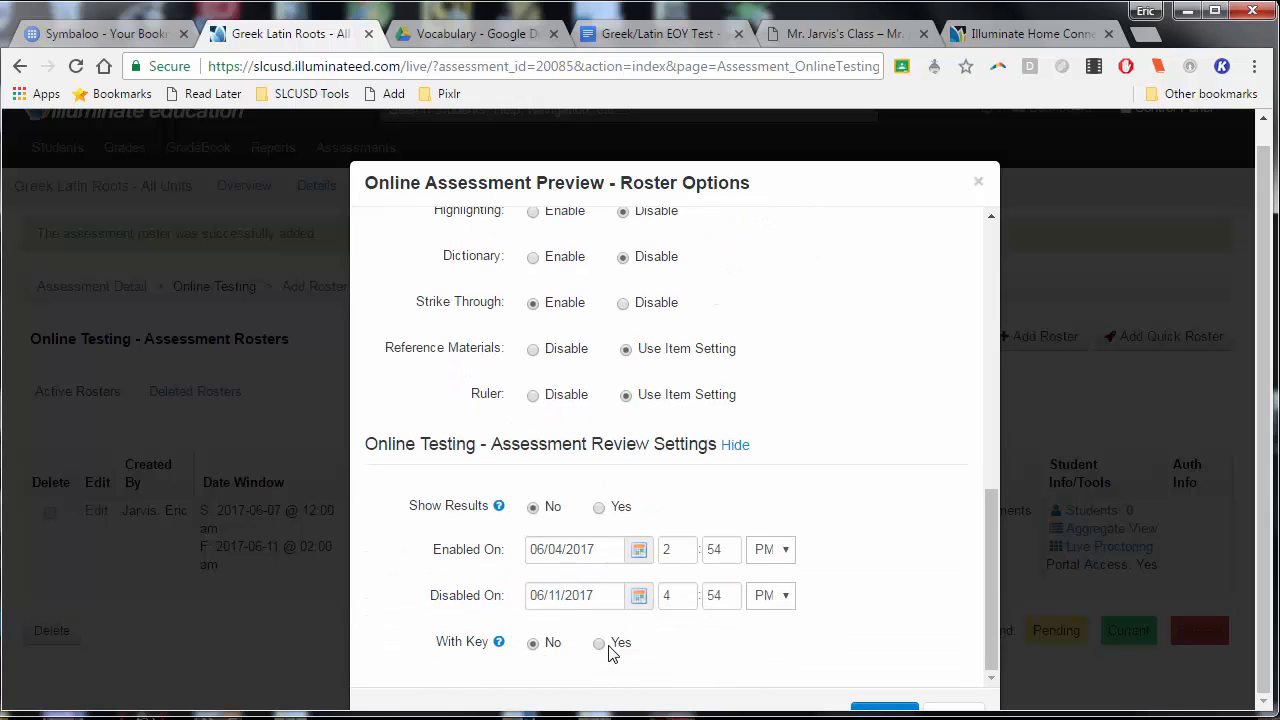
left_click(600, 509)
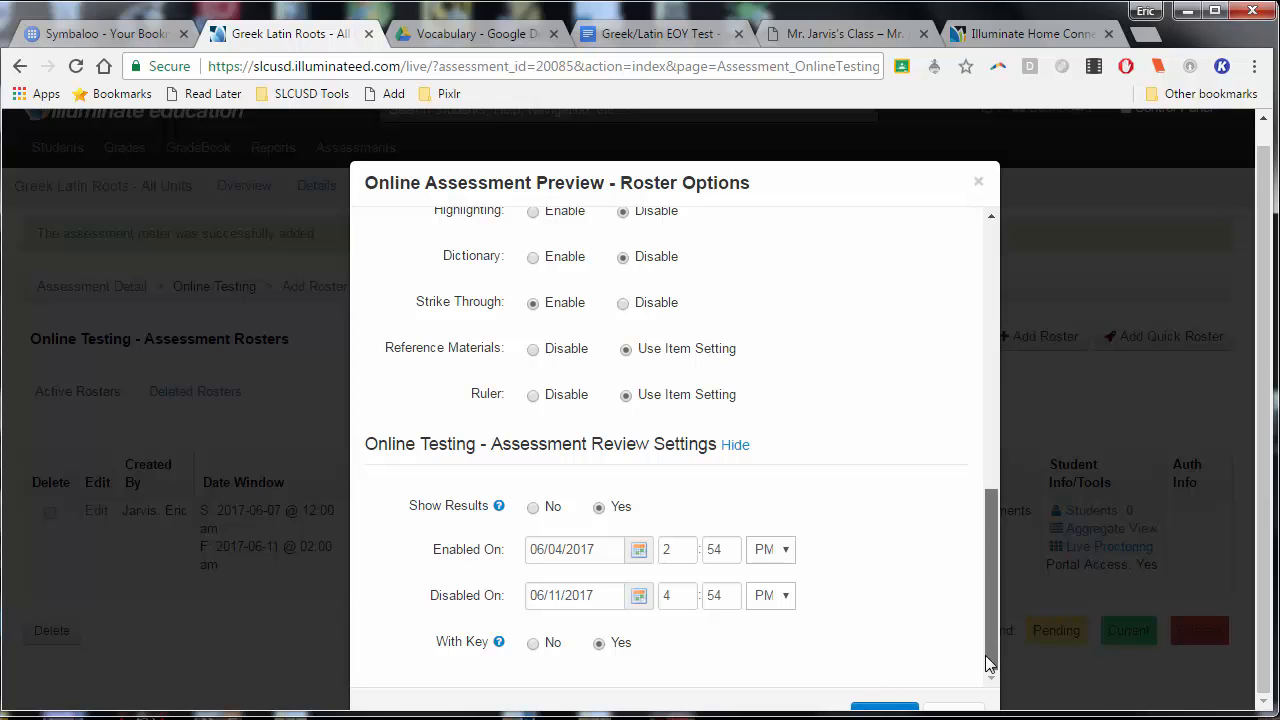
left_click(885, 712)
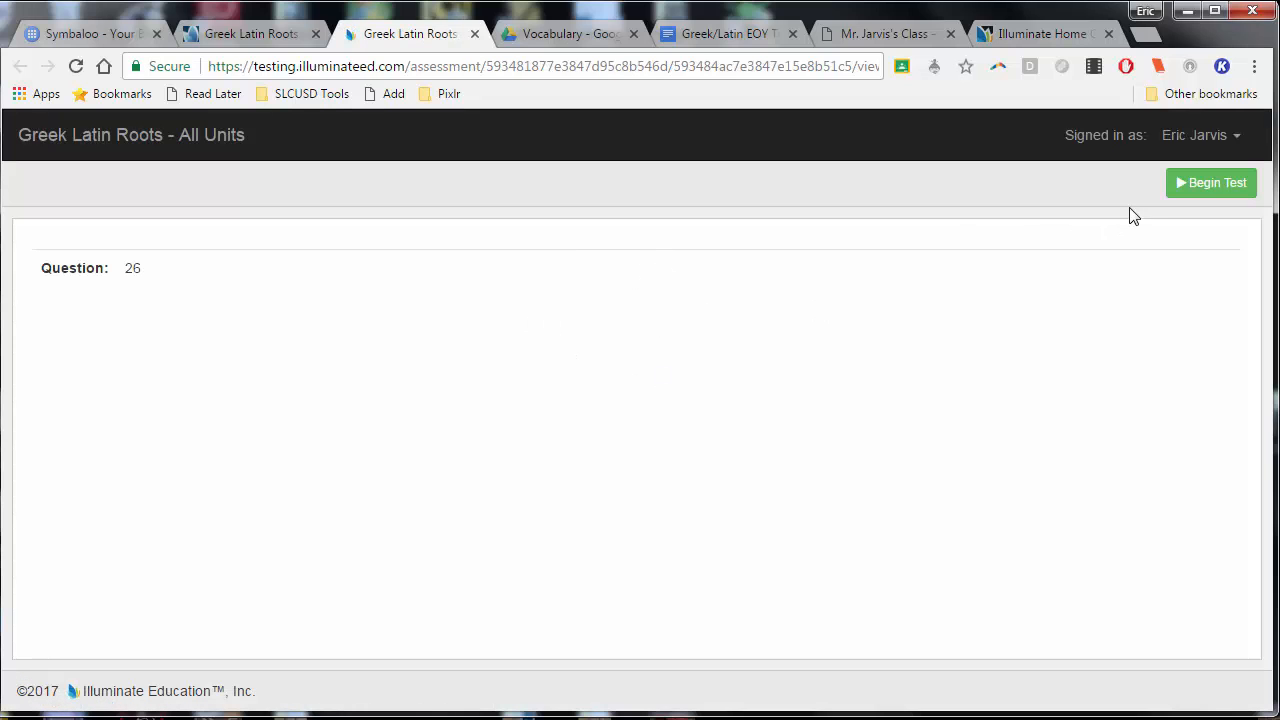
Begin the preview test, and open and close its notes area
left_click(1182, 195)
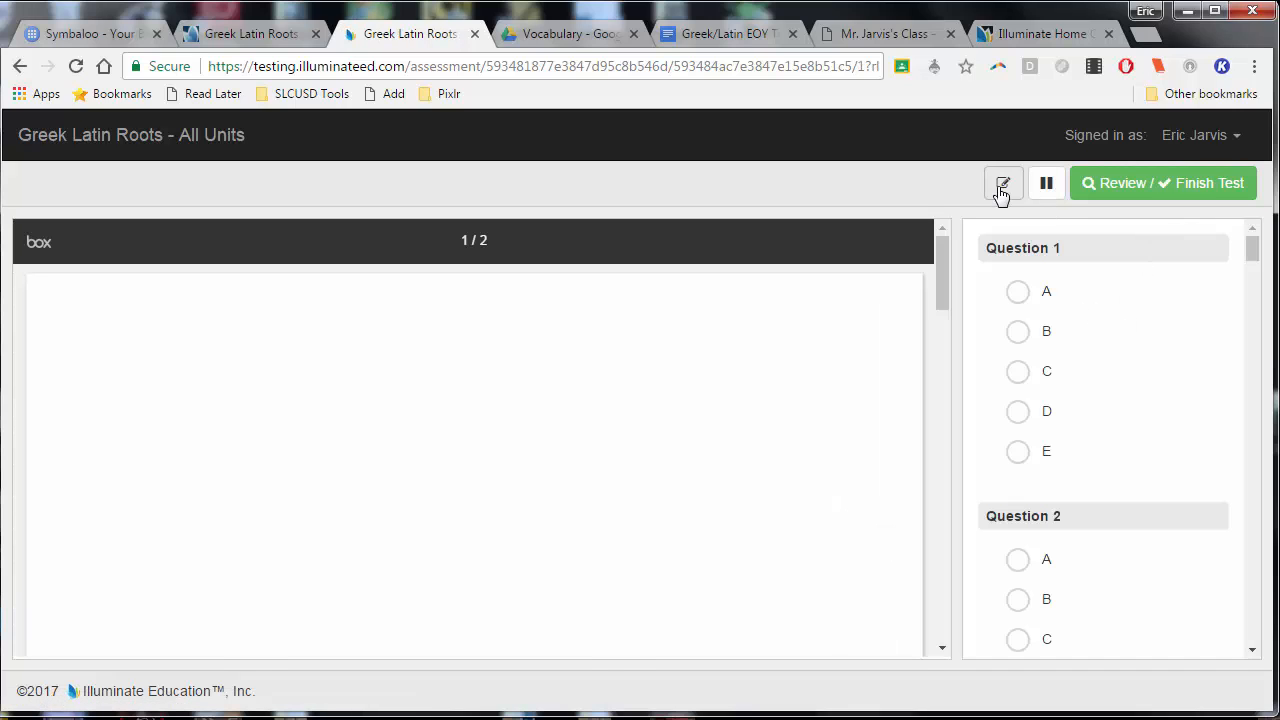
left_click(1001, 190)
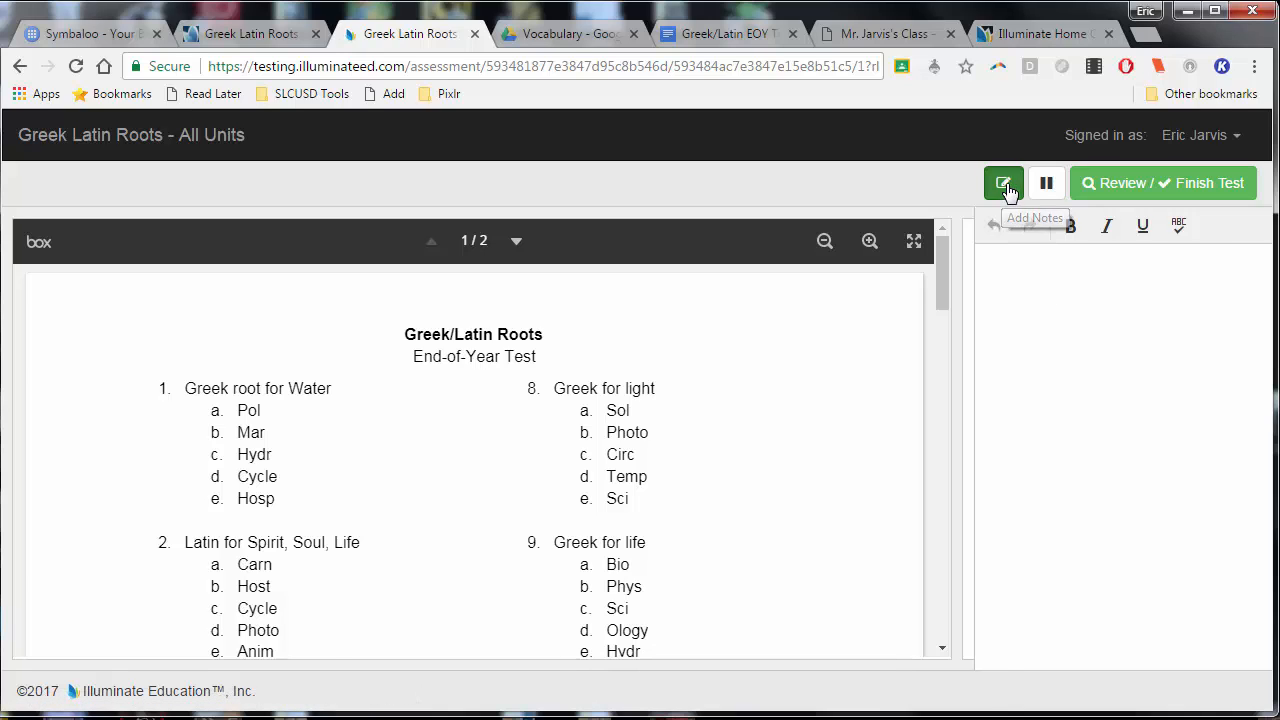
left_click(1003, 188)
Answer Question 1 with B and look through the following questions on the answer sheet
scroll(1066, 303, "down", 1)
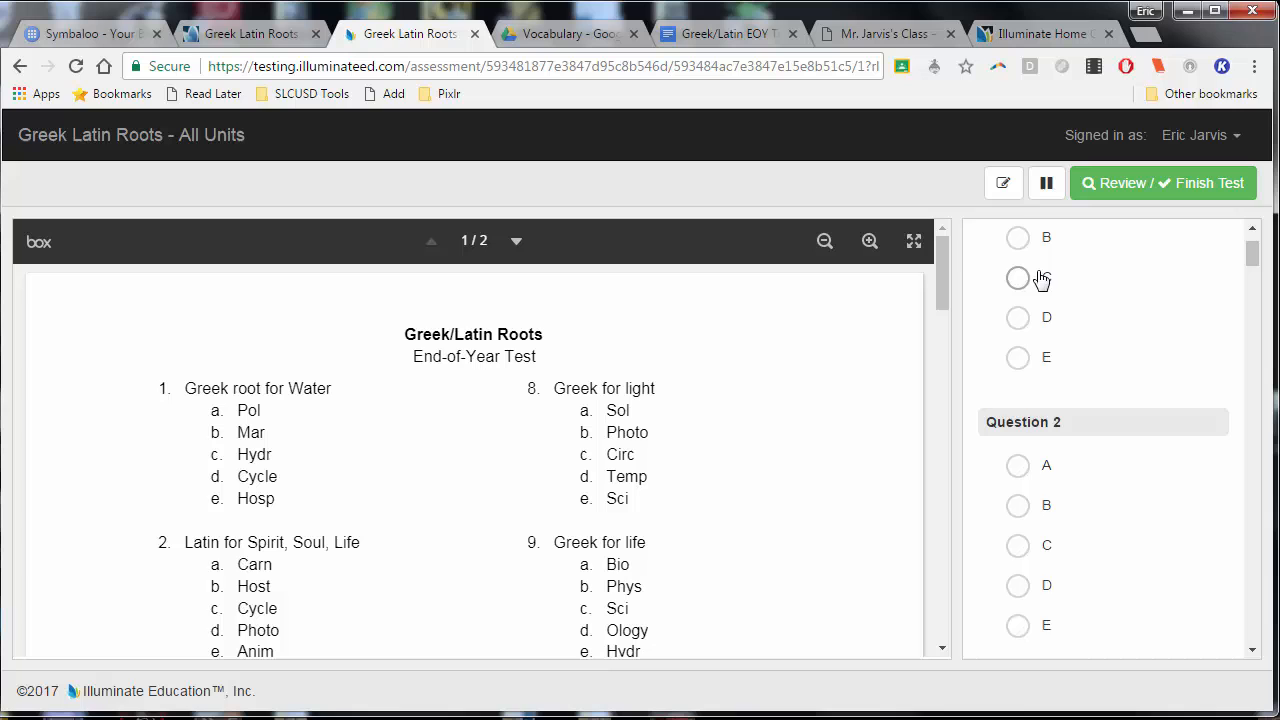
left_click(1017, 231)
scroll(1079, 281, "down", 13)
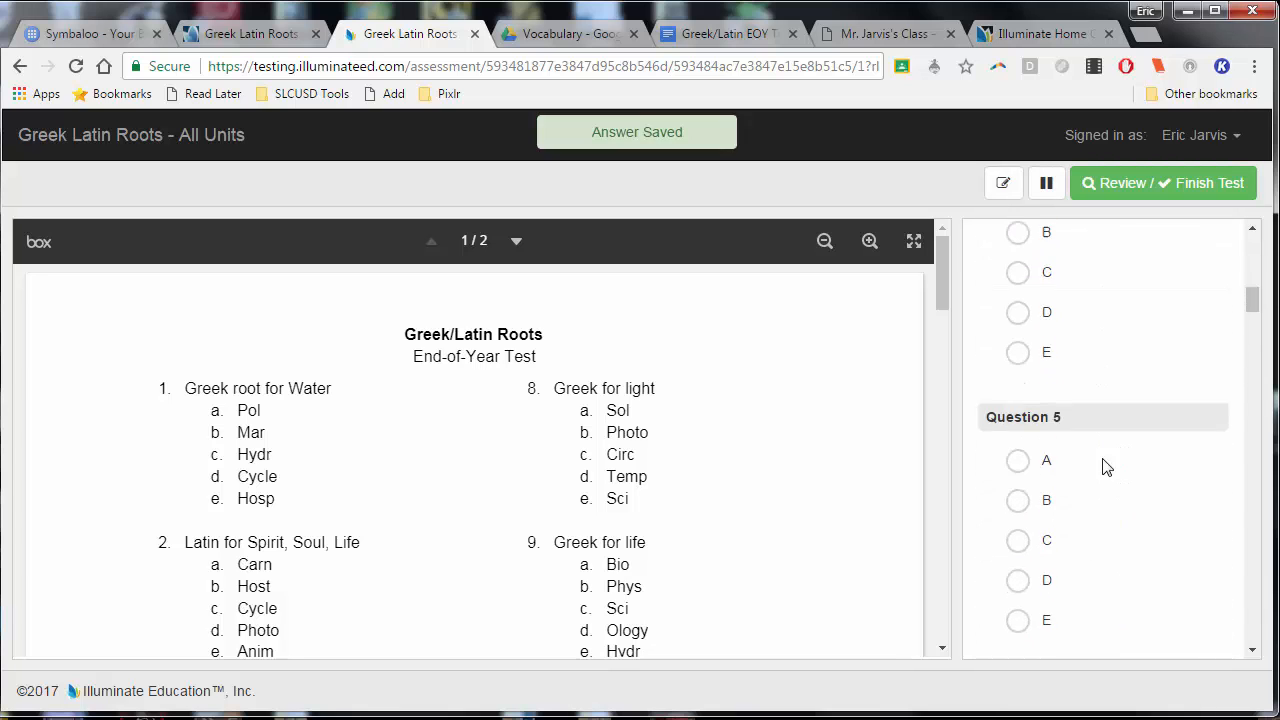
scroll(1078, 430, "down", 6)
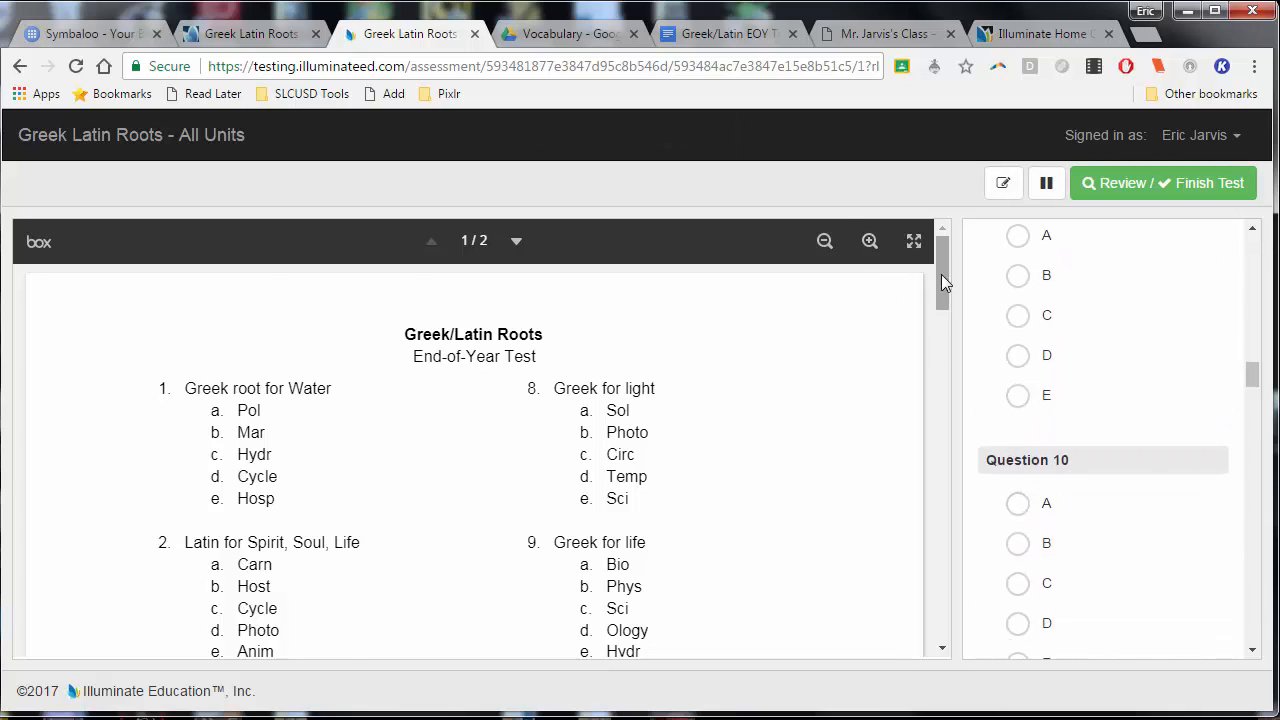
View the test booklet in full screen and return to the normal test view
mouse_move(941, 274)
left_mouse_down()
mouse_move(949, 537)
mouse_move(950, 261)
left_mouse_up()
left_click(913, 241)
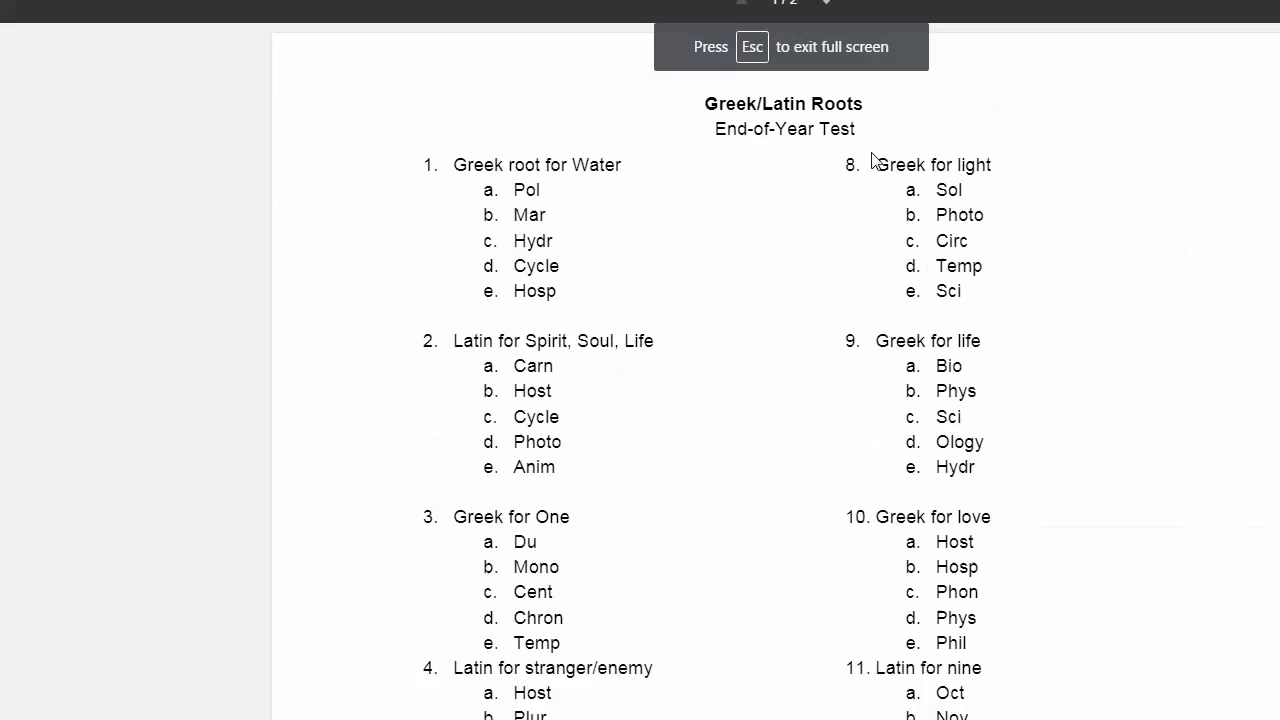
key("Escape")
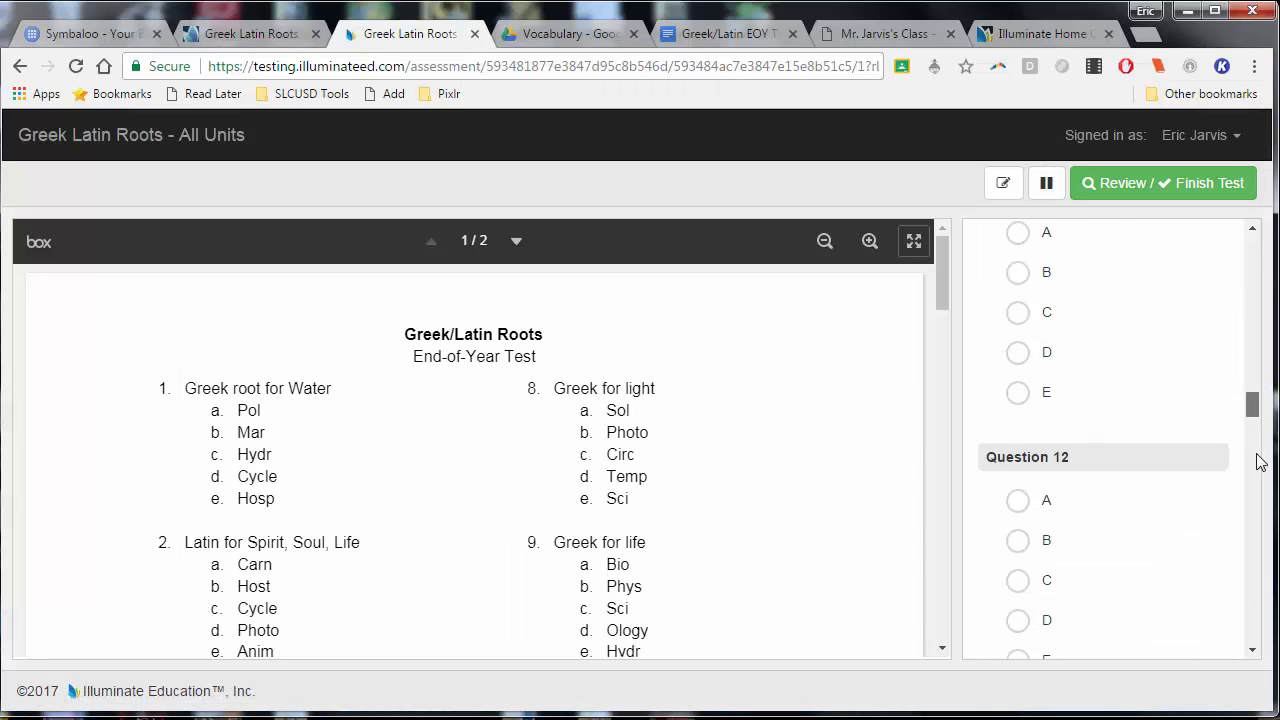
Check Question 26's written-response editor in full screen, restore it, and close the test preview to return to the assessment rosters
left_click_drag(1258, 376, 1254, 630)
left_click(1118, 482)
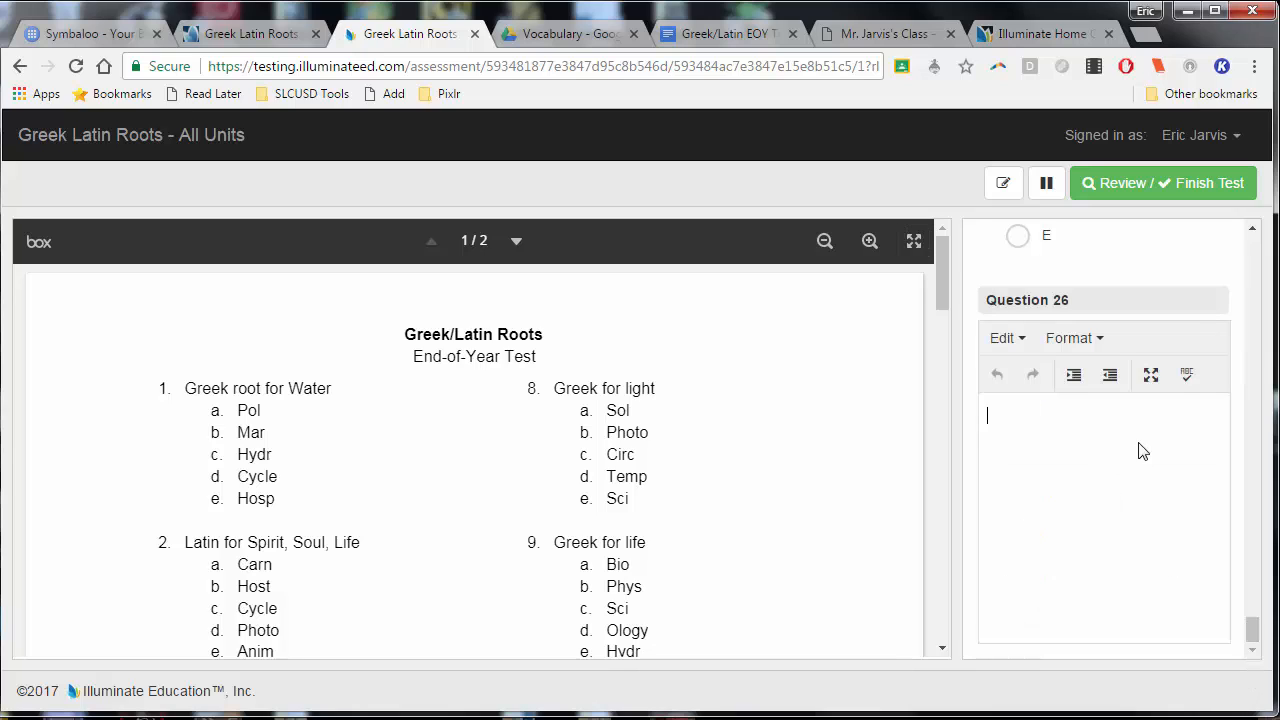
left_click(1152, 378)
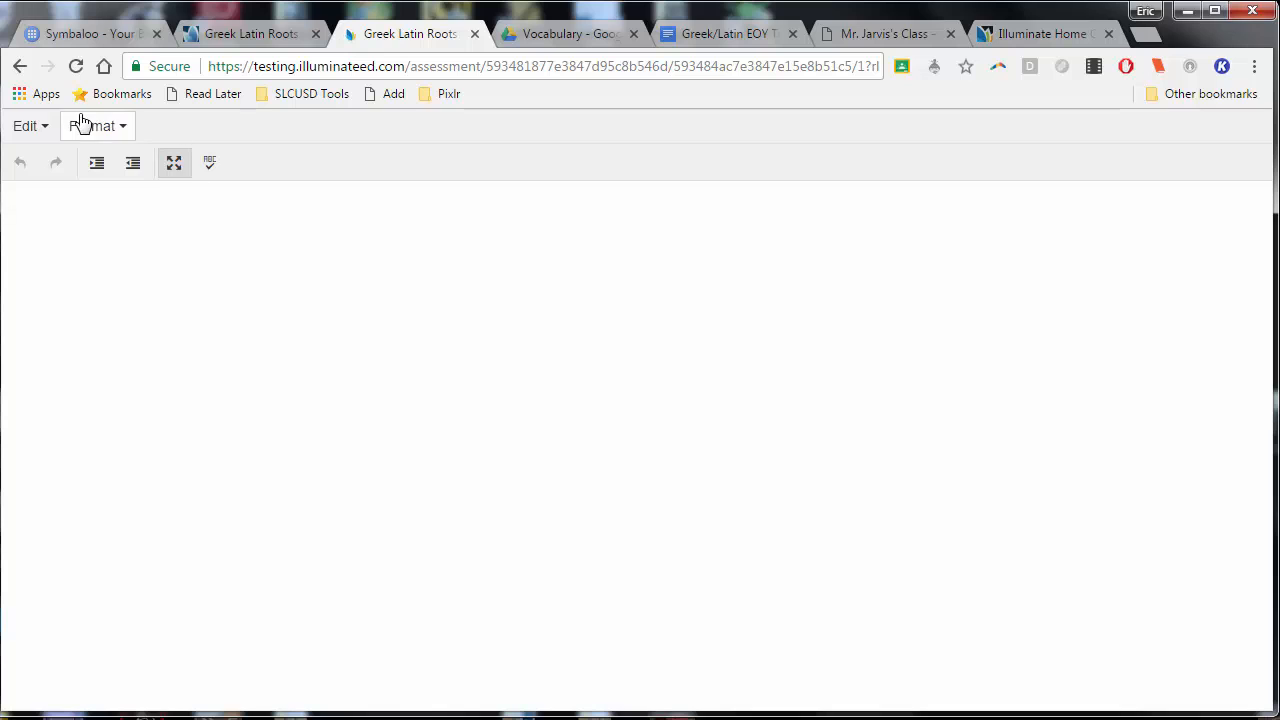
left_click(178, 170)
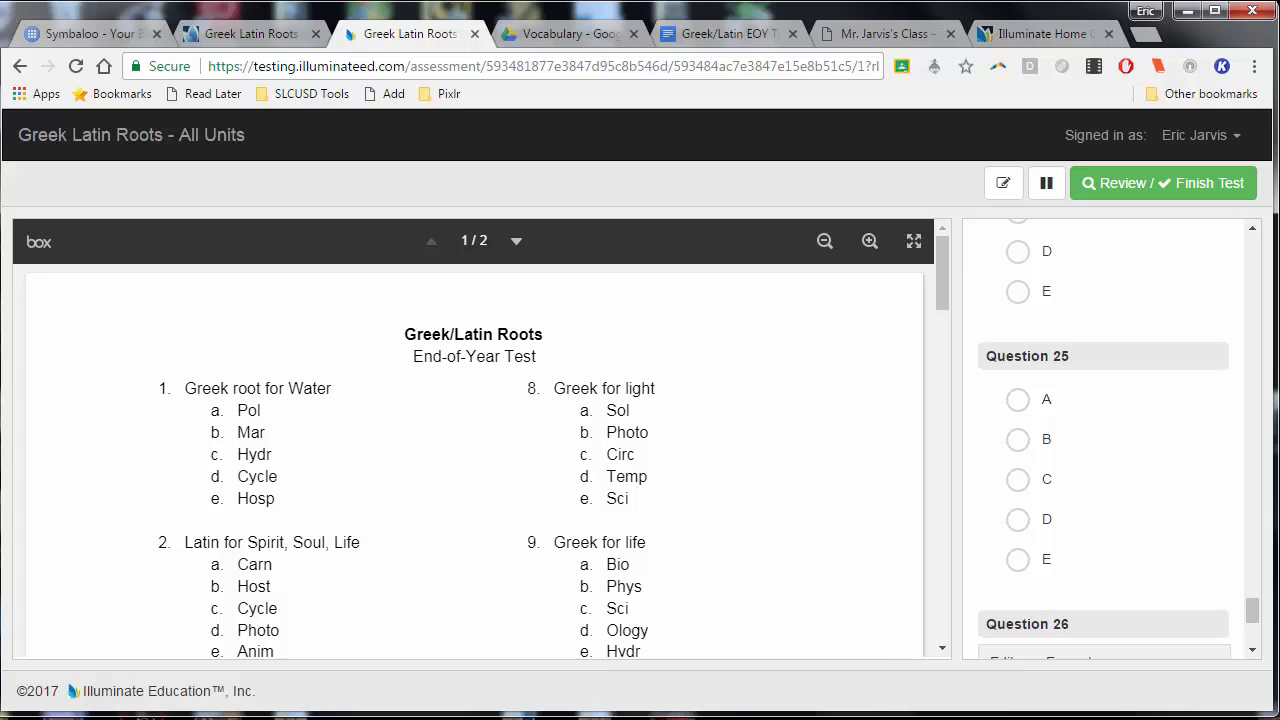
key("ctrl+w")
scroll(872, 540, "up", 1)
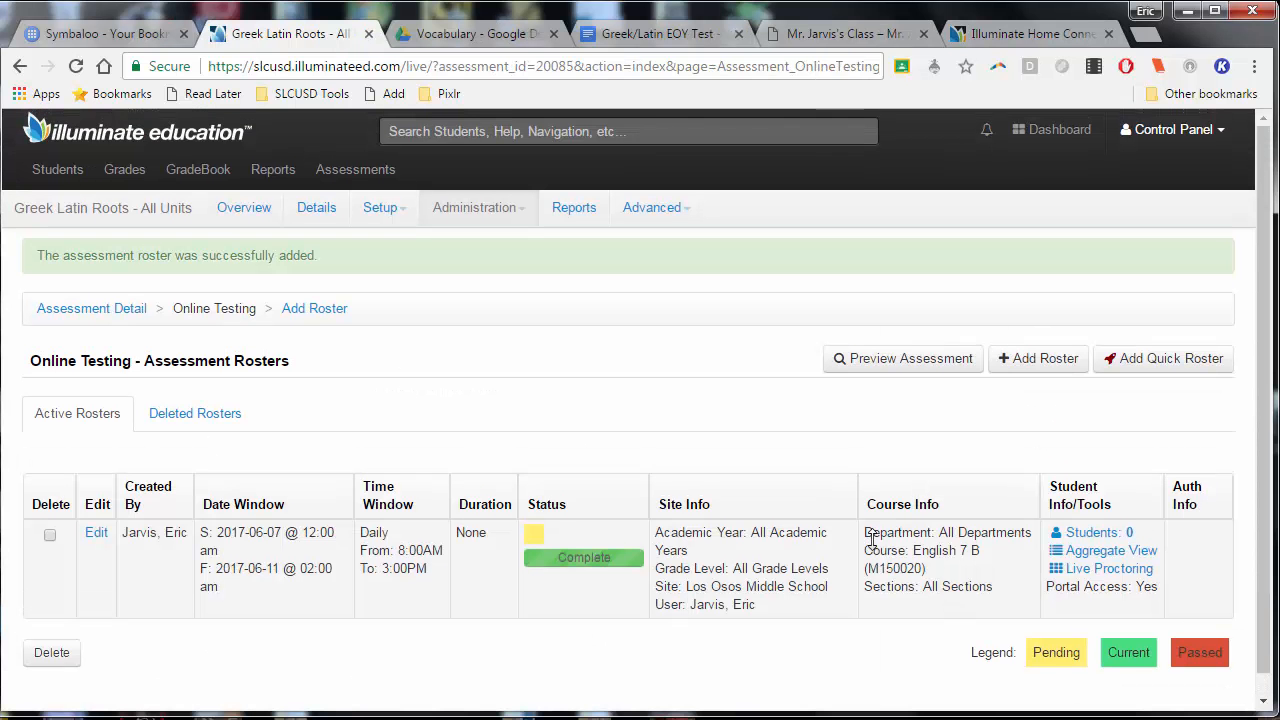